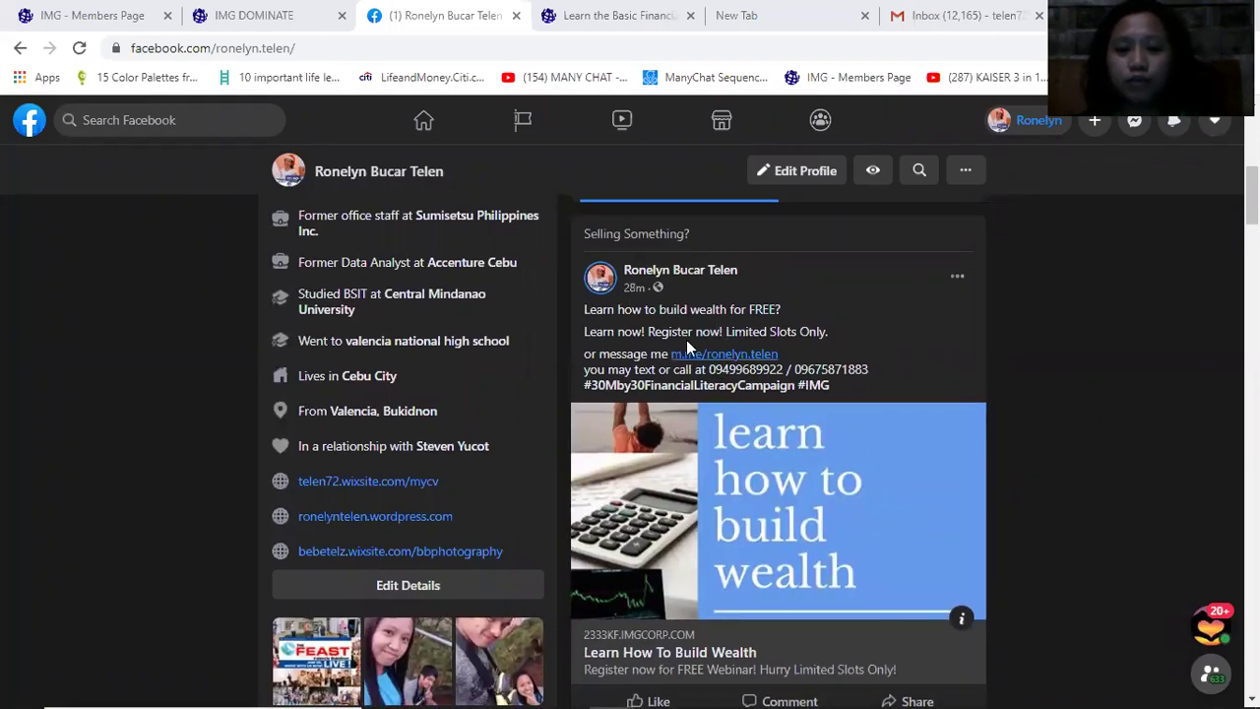
Return to IMG Dominate and close the meta tags settings dialog
scroll(686, 344, down, 1)
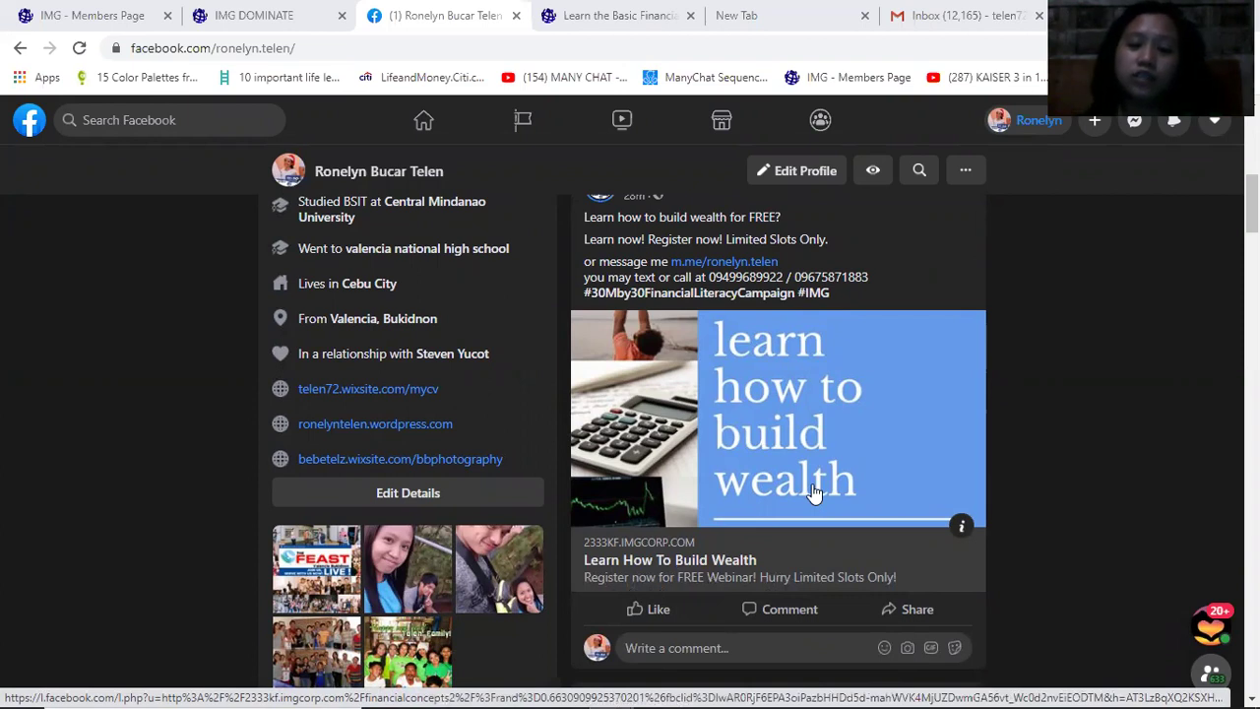
scroll(813, 492, up, 1)
scroll(813, 493, down, 1)
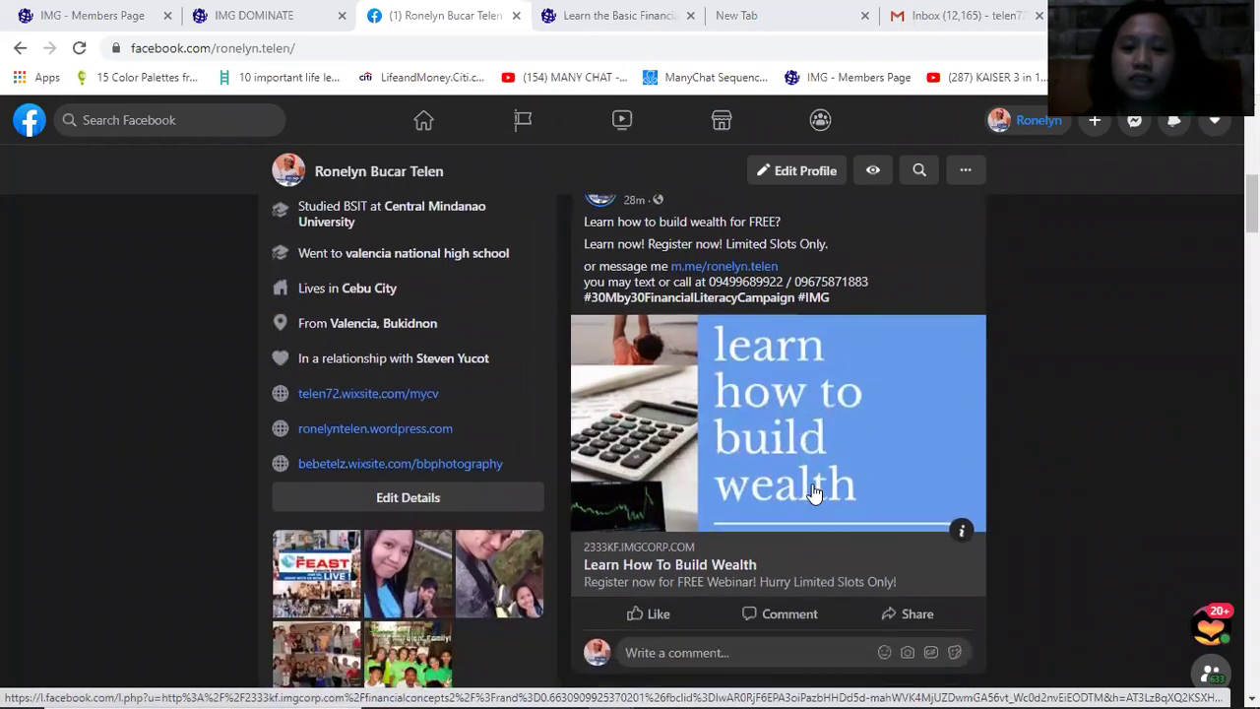
scroll(813, 492, up, 1)
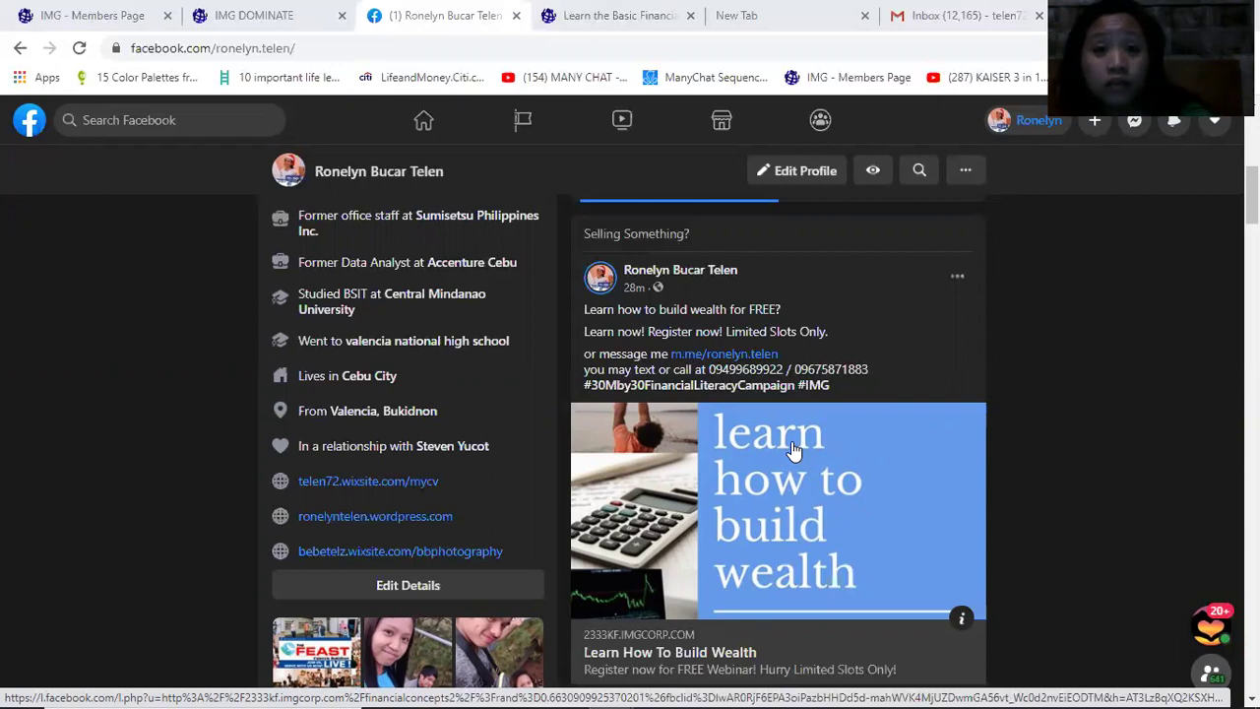
click(251, 28)
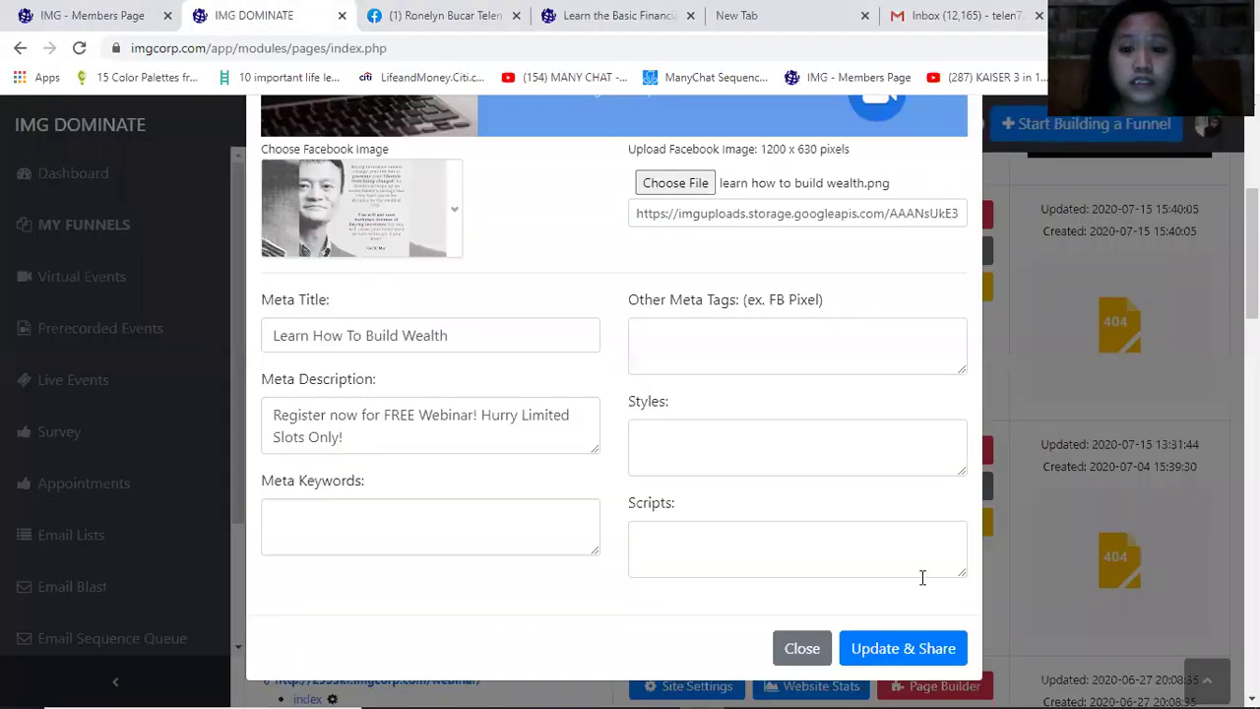
click(802, 648)
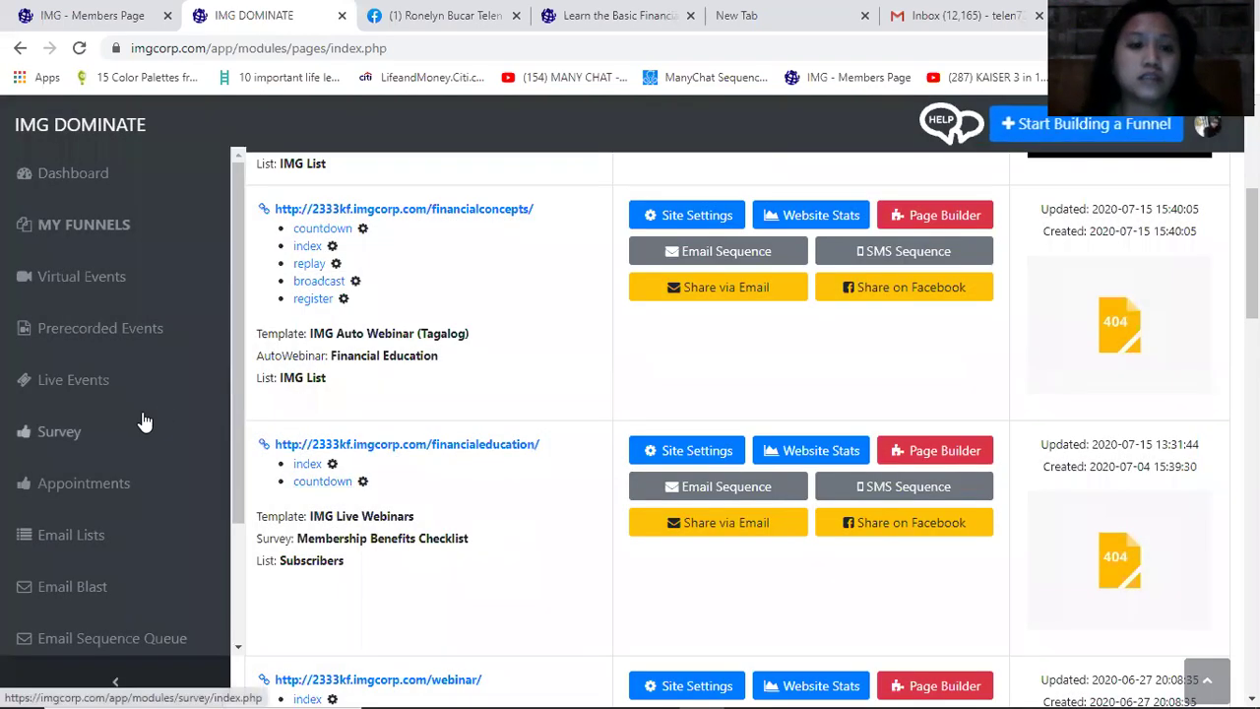
Go to Prerecorded Events and start adding a new prerecorded webinar
scroll(283, 323, up, 1)
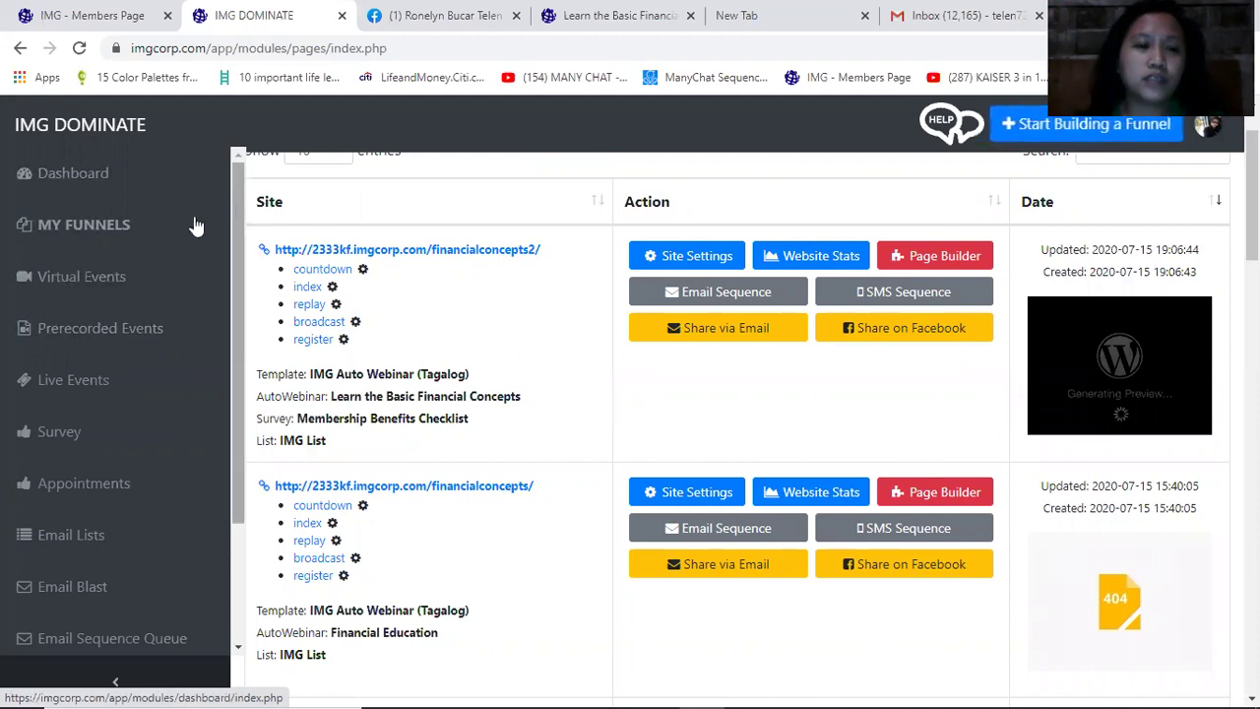
scroll(141, 306, down, 1)
scroll(141, 306, up, 1)
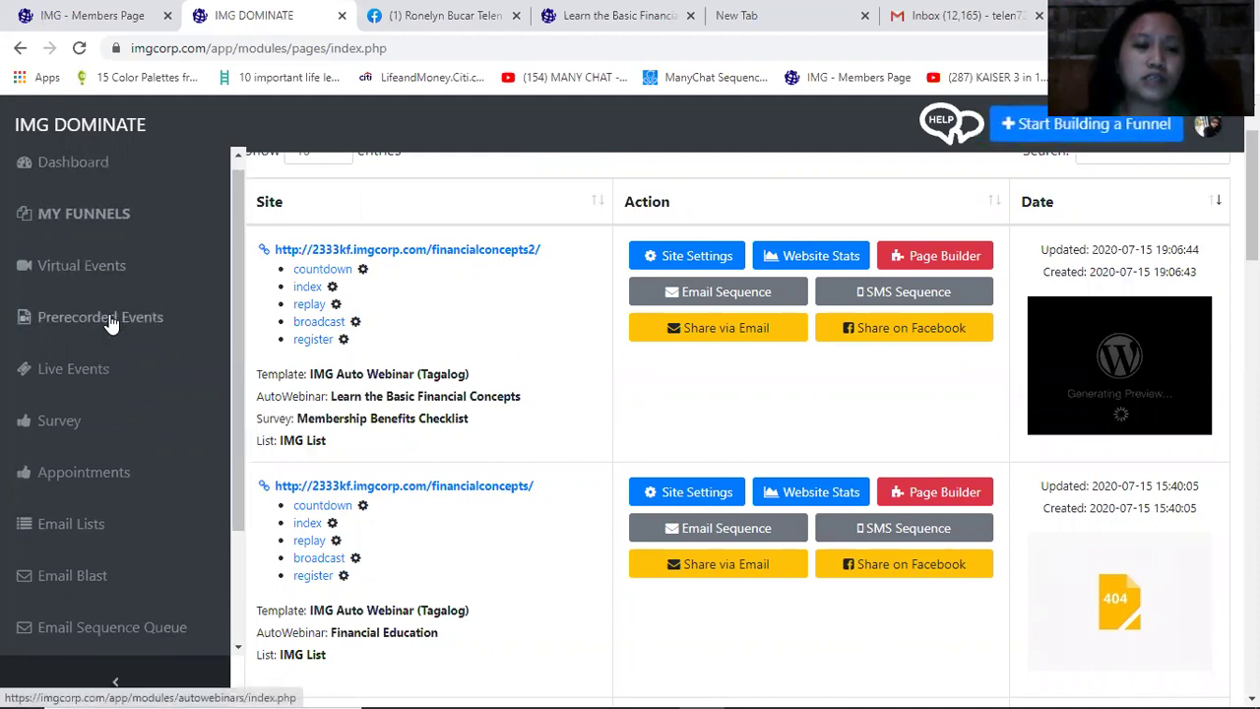
click(111, 323)
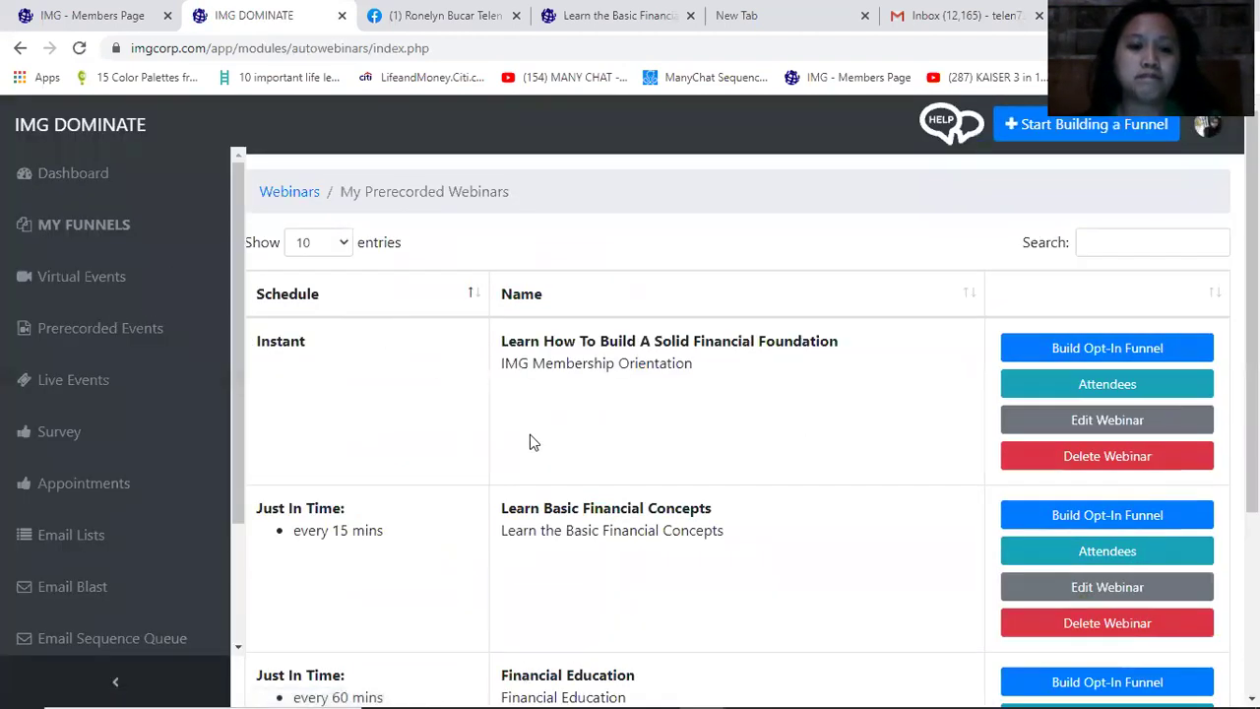
scroll(530, 442, down, 3)
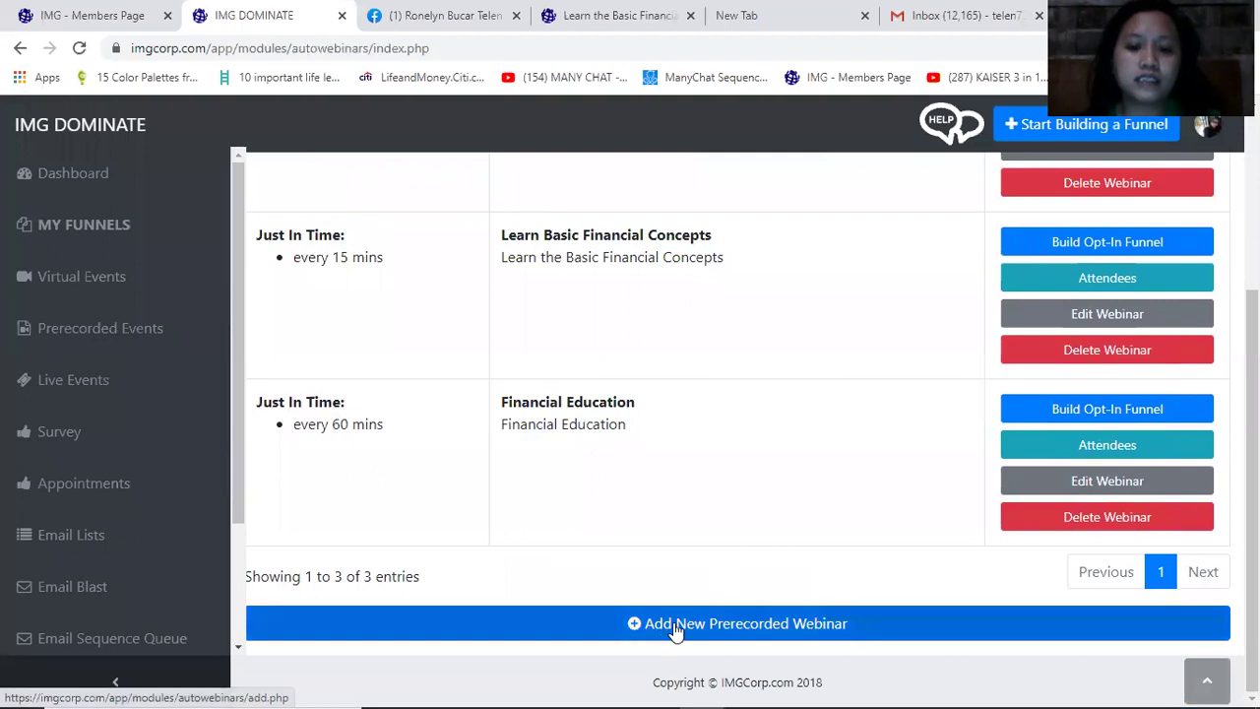
click(809, 635)
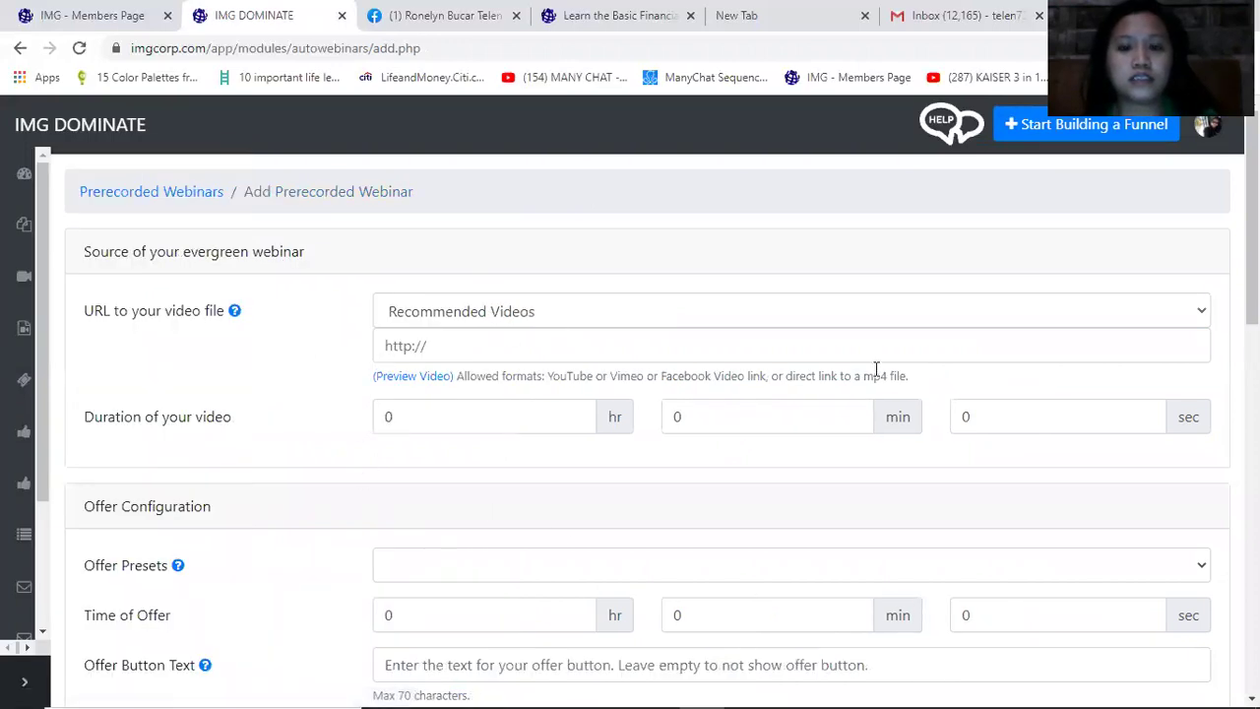
Pick the second IMG Membership Orientation video as source, auto-filling the 56 min 52 sec duration
click(1201, 313)
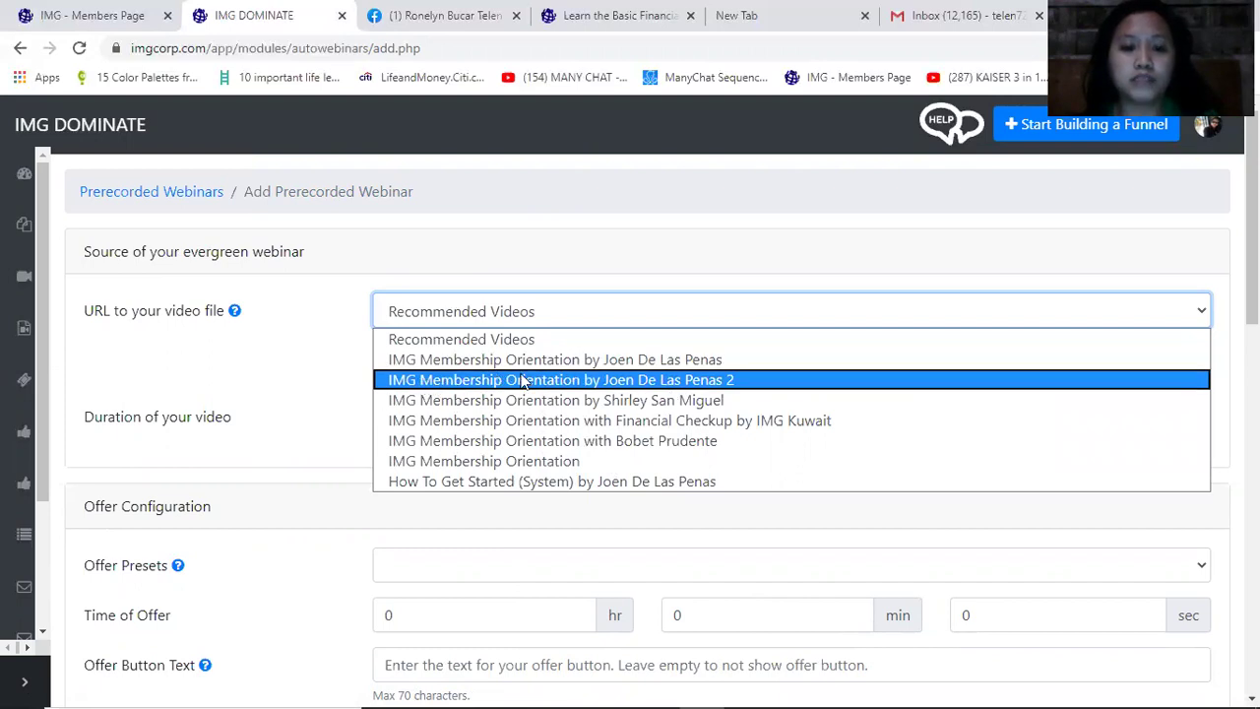
click(745, 380)
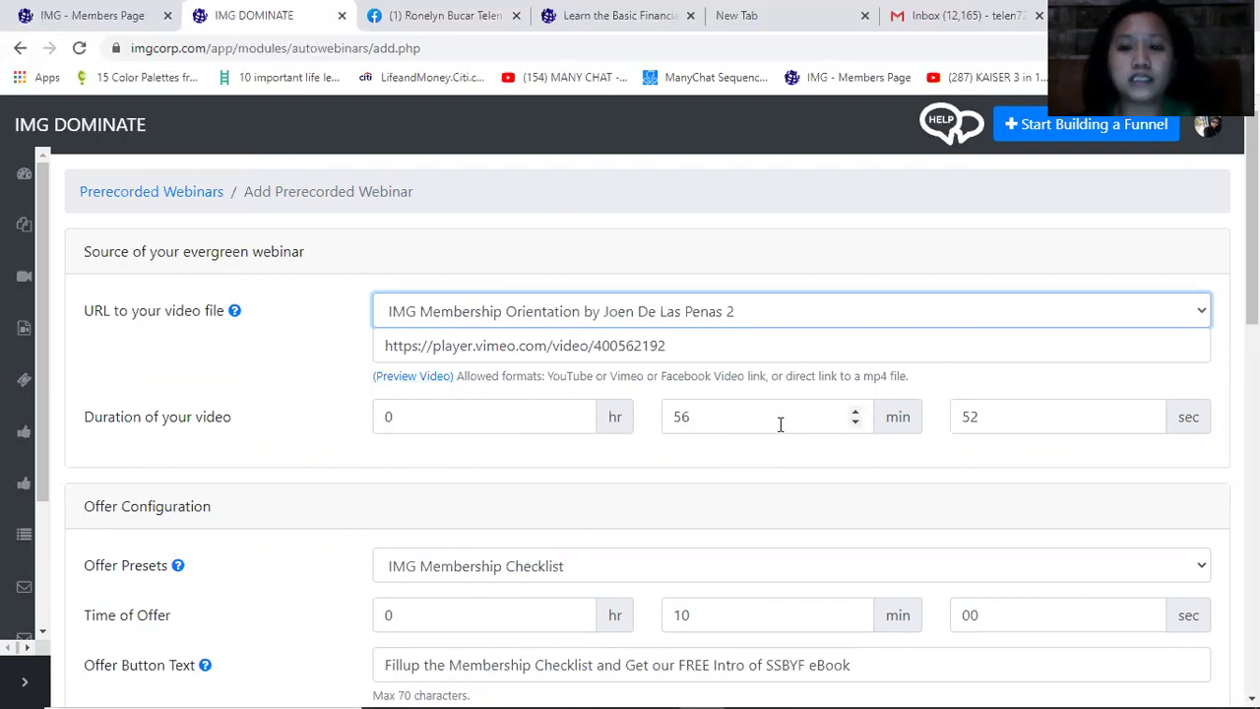
scroll(711, 506, down, 1)
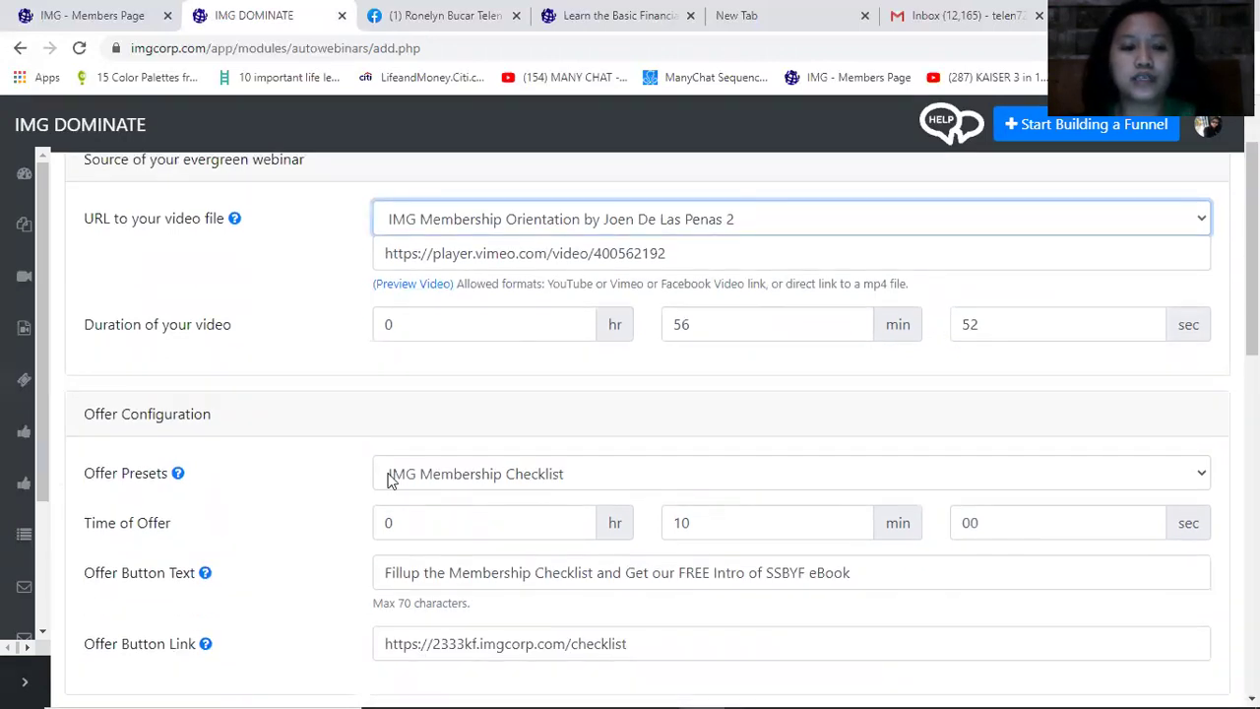
scroll(390, 479, down, 1)
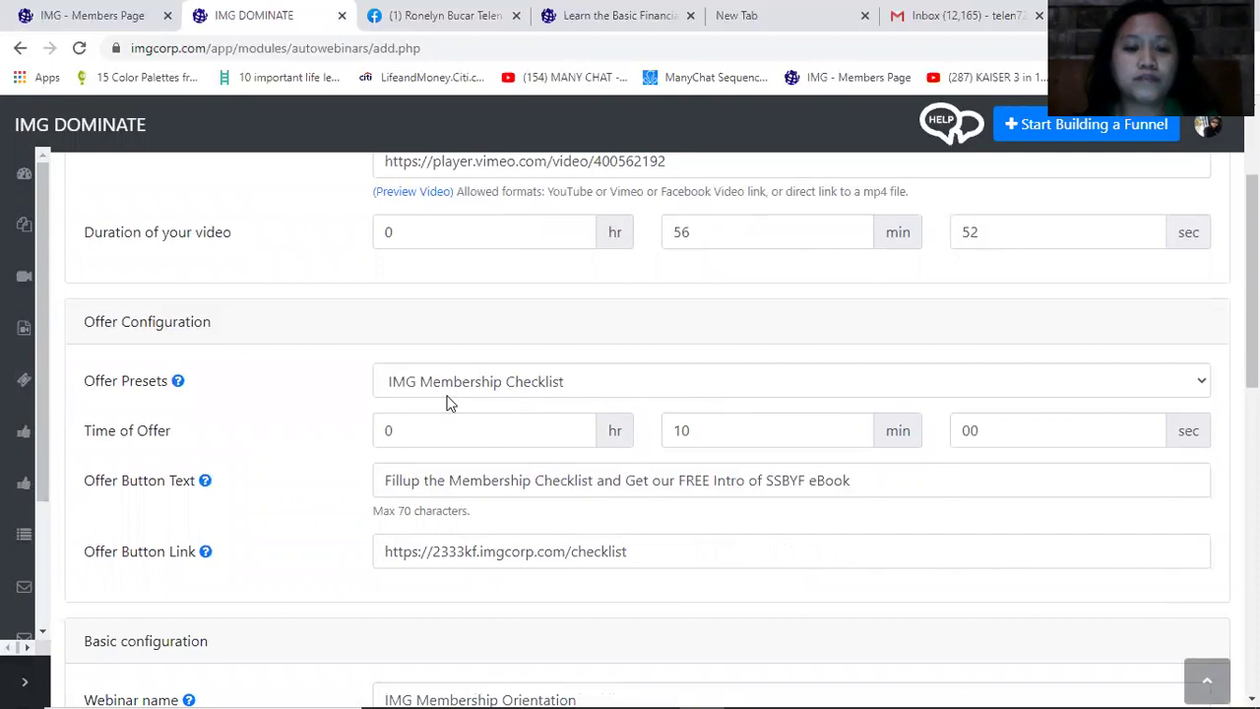
Apply the Turning Point offer preset with the offer appearing at 5 minutes
click(509, 392)
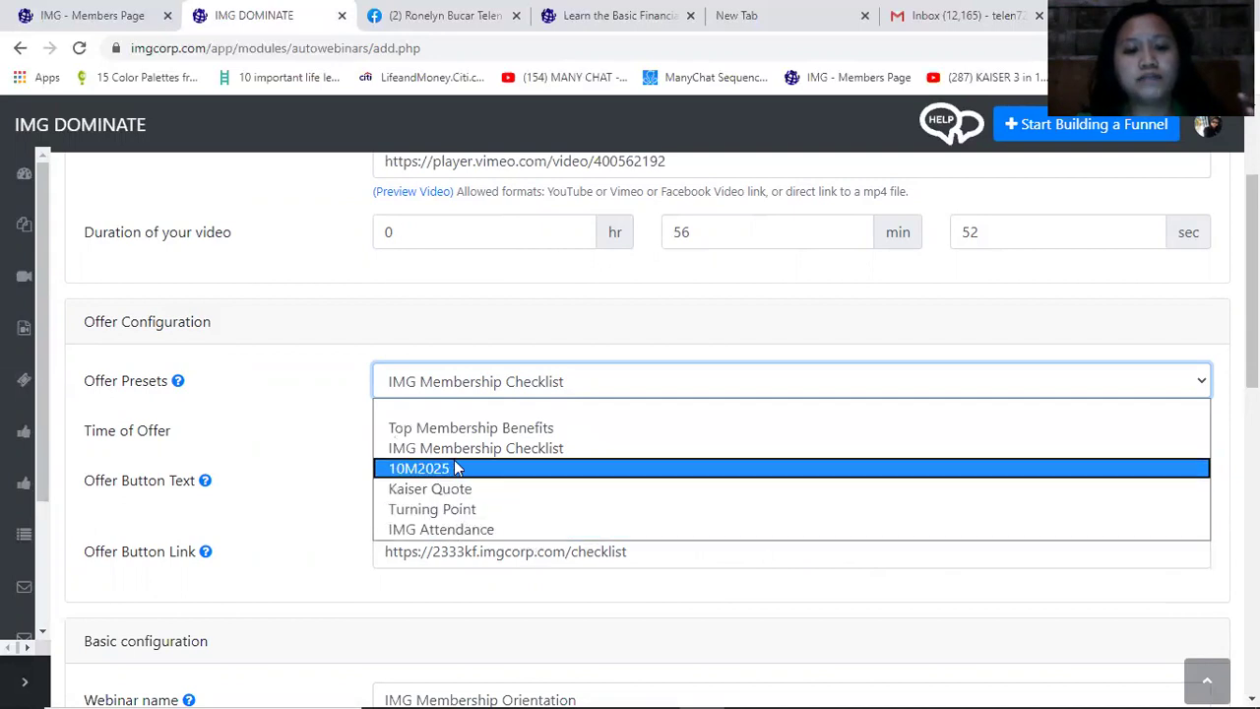
click(451, 512)
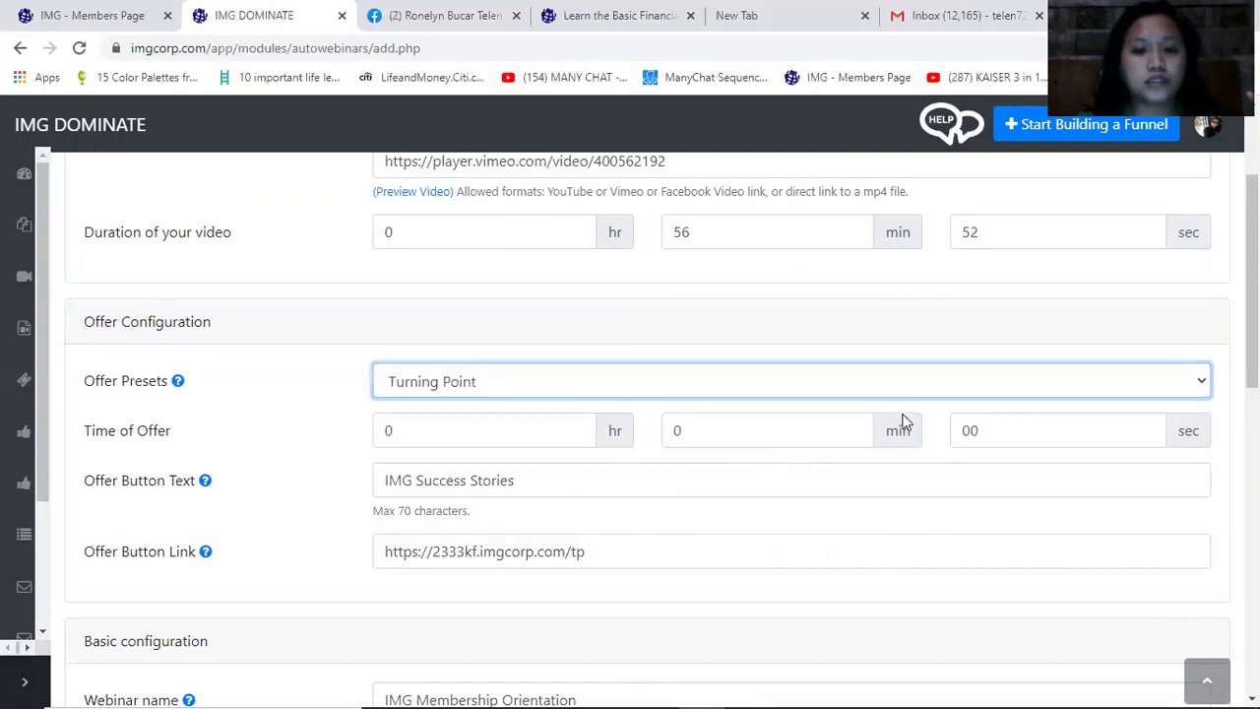
click(856, 429)
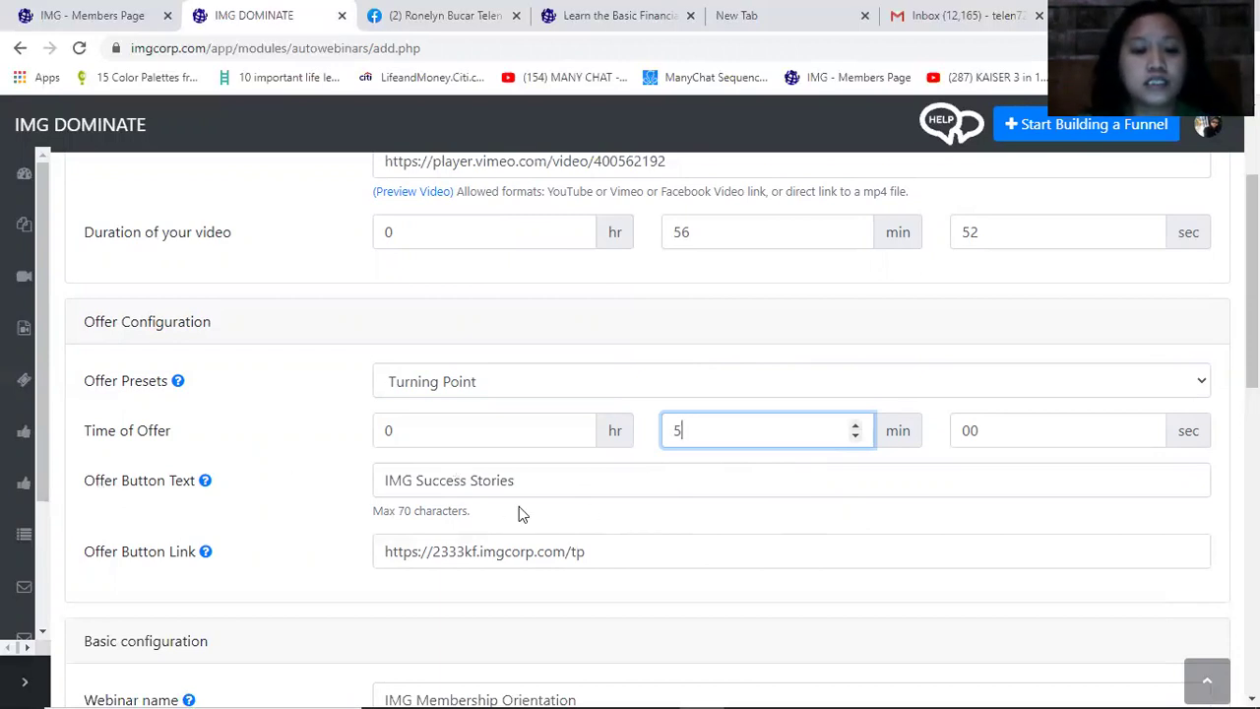
scroll(522, 514, down, 1)
click(629, 462)
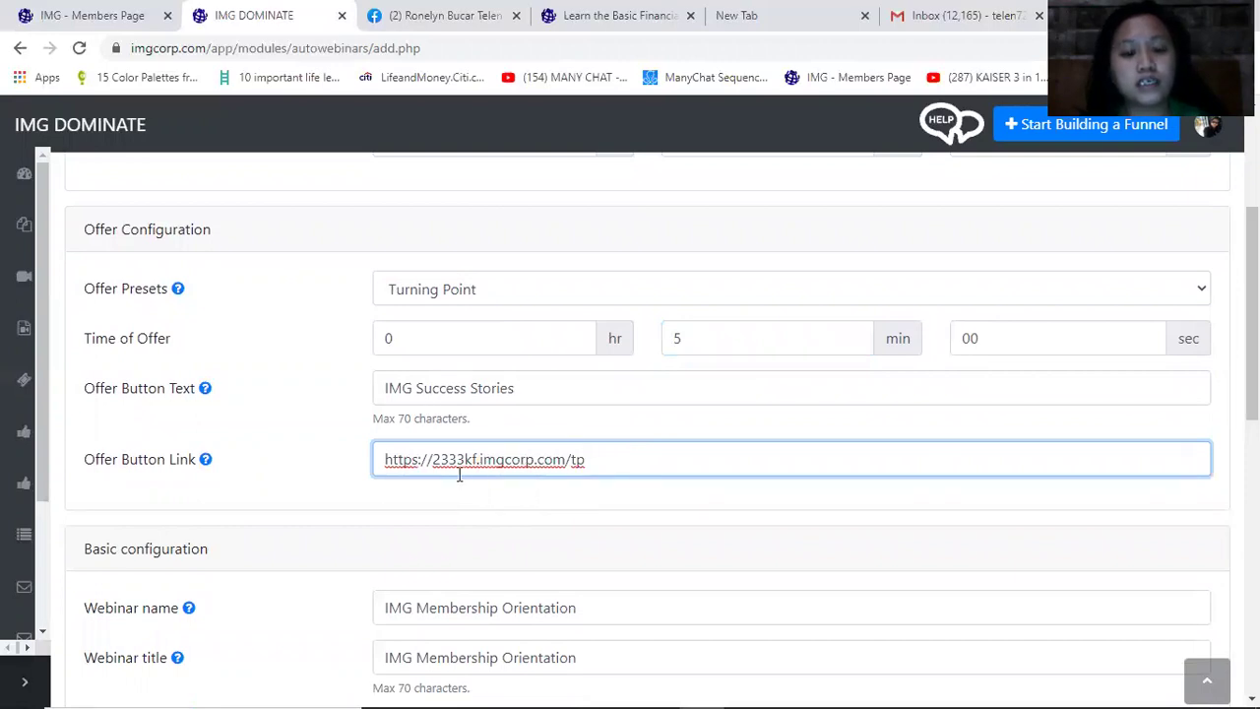
scroll(600, 540, down, 1)
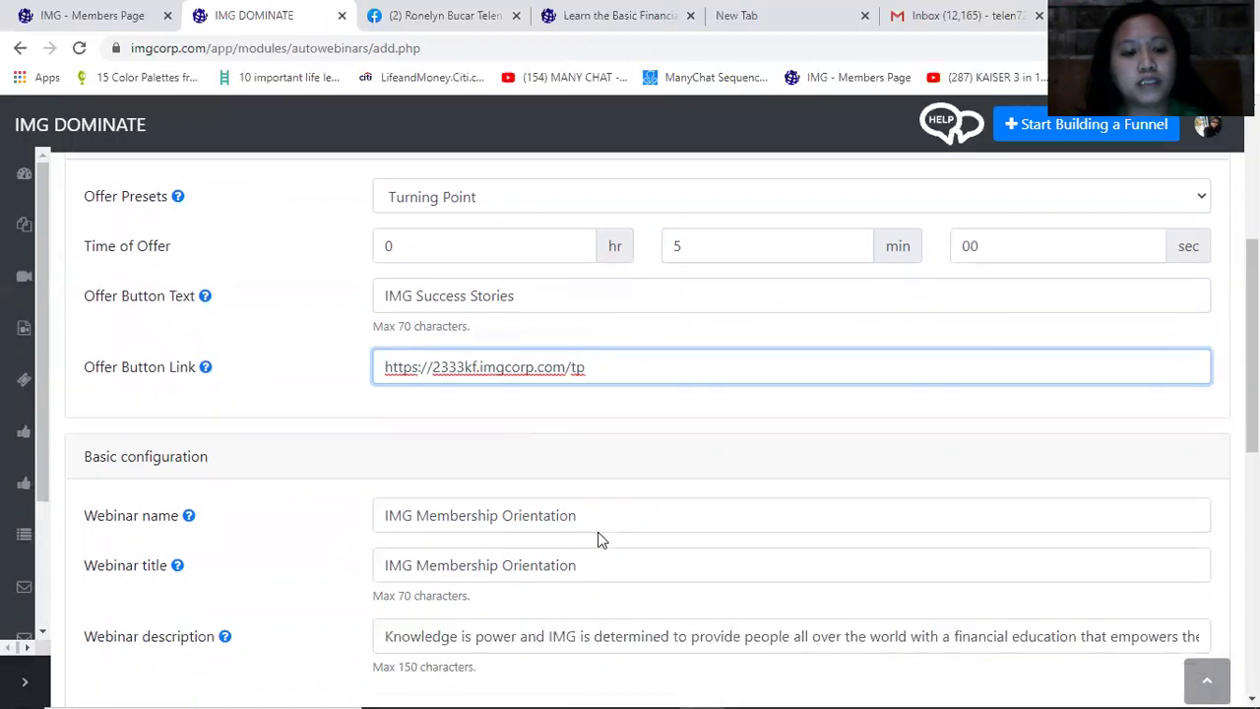
scroll(91, 448, down, 2)
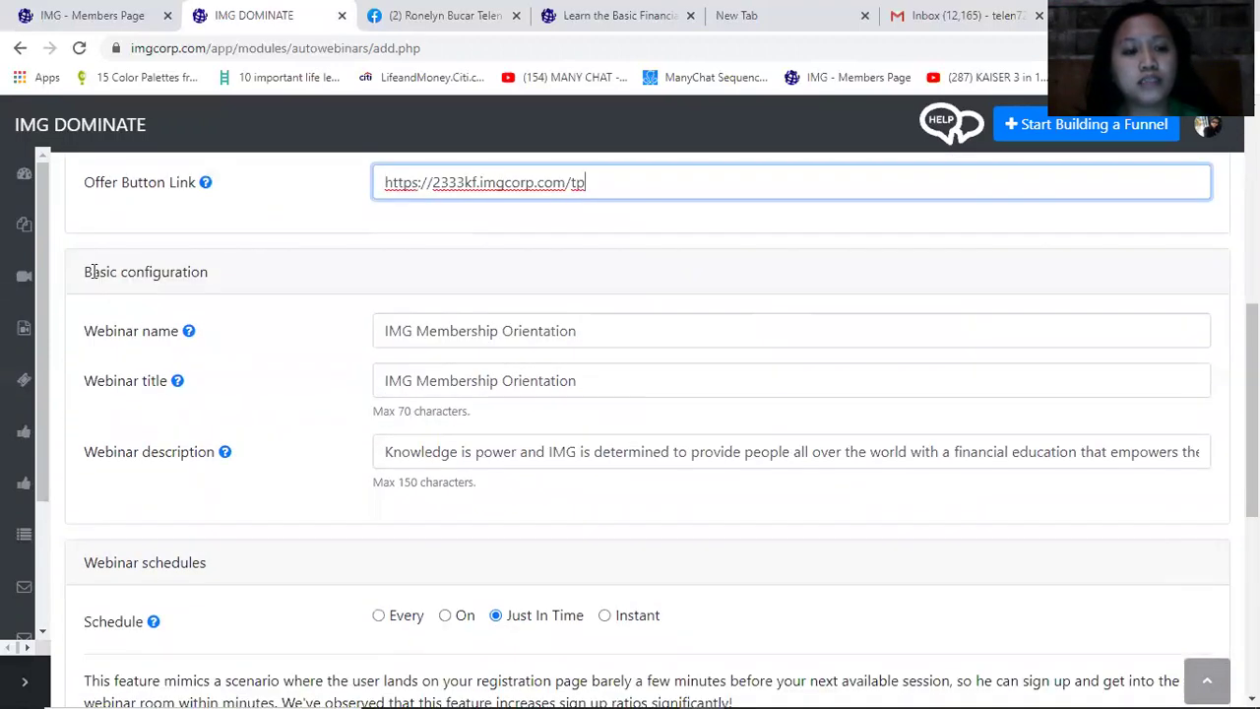
Rename the webinar to 'Learn How Money Works'
drag(95, 275, 264, 276)
click(595, 325)
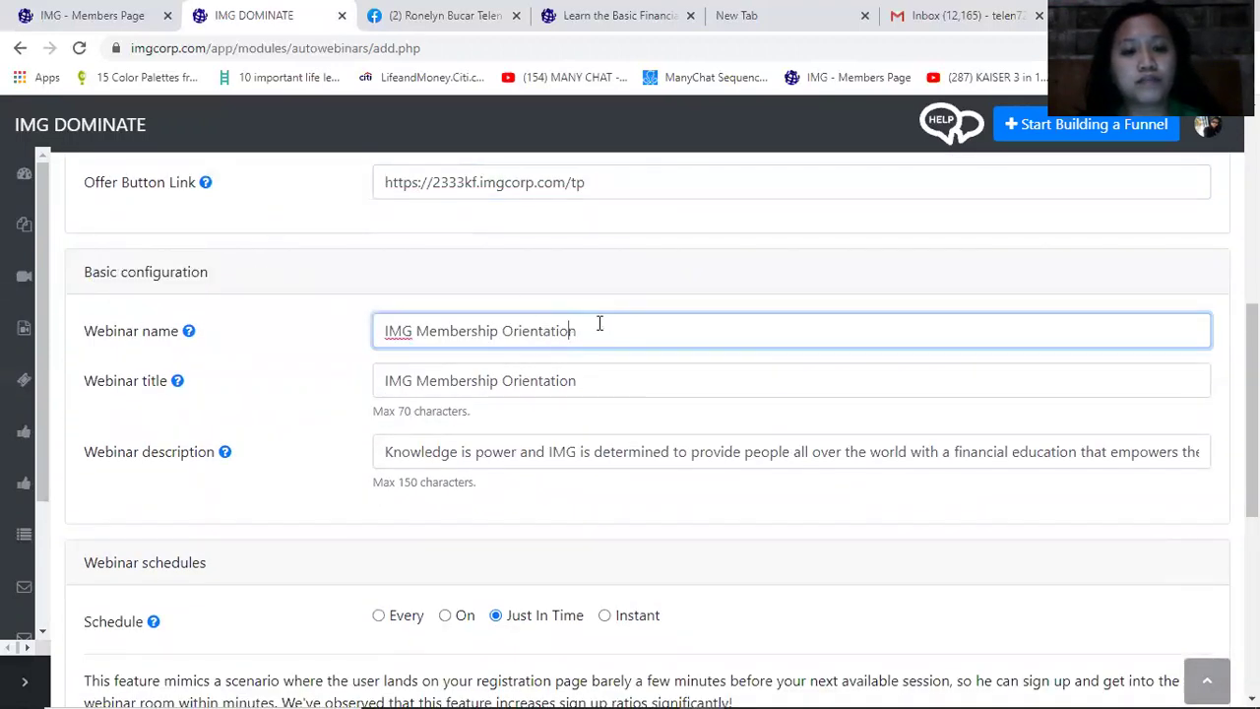
key(ctrl+a)
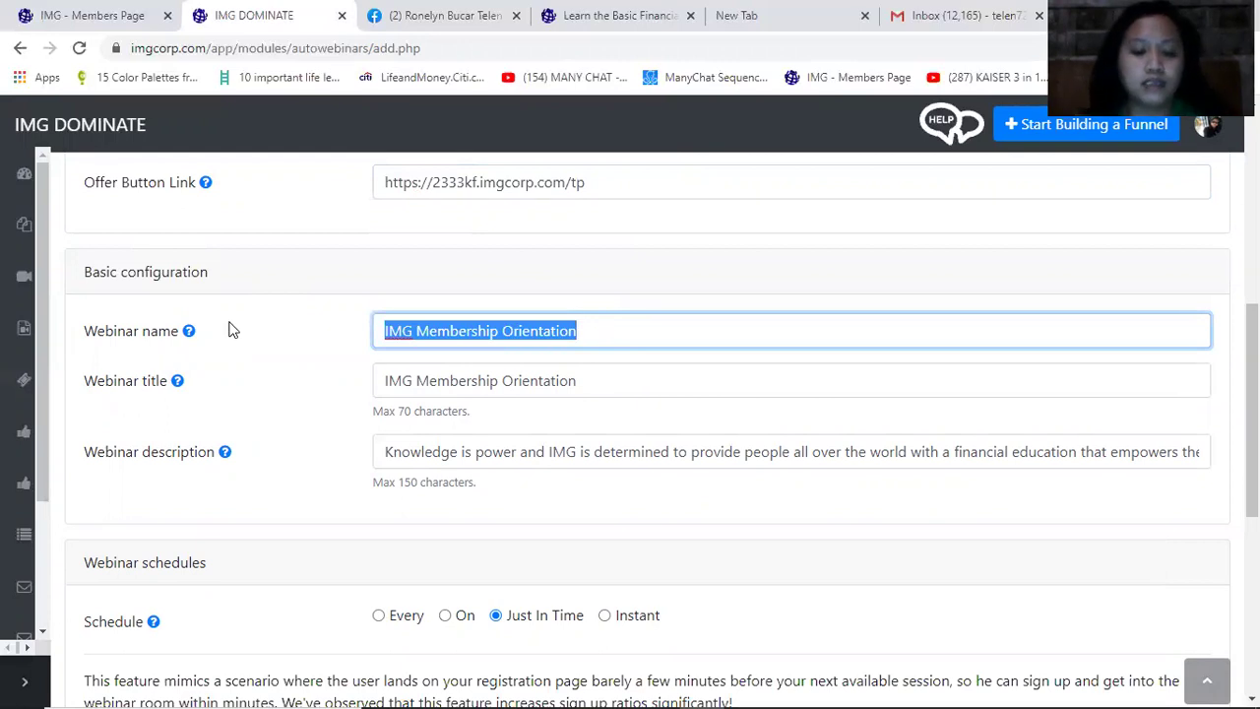
text(Lear)
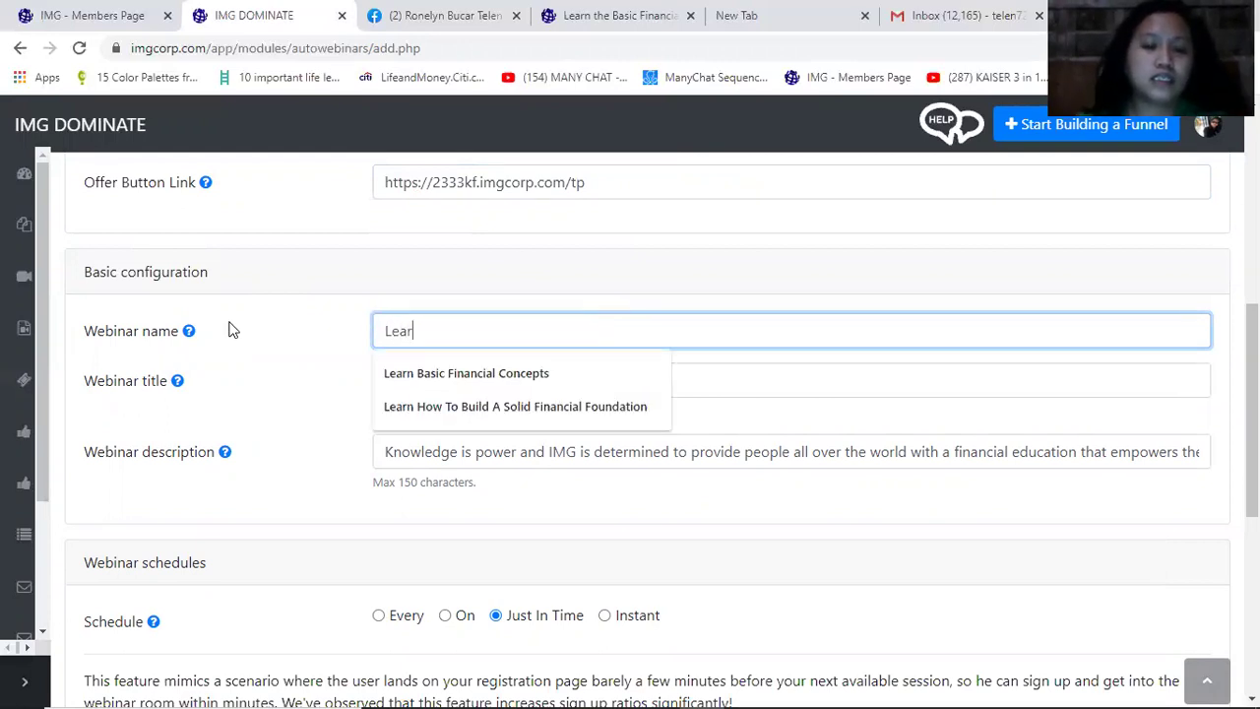
text(n )
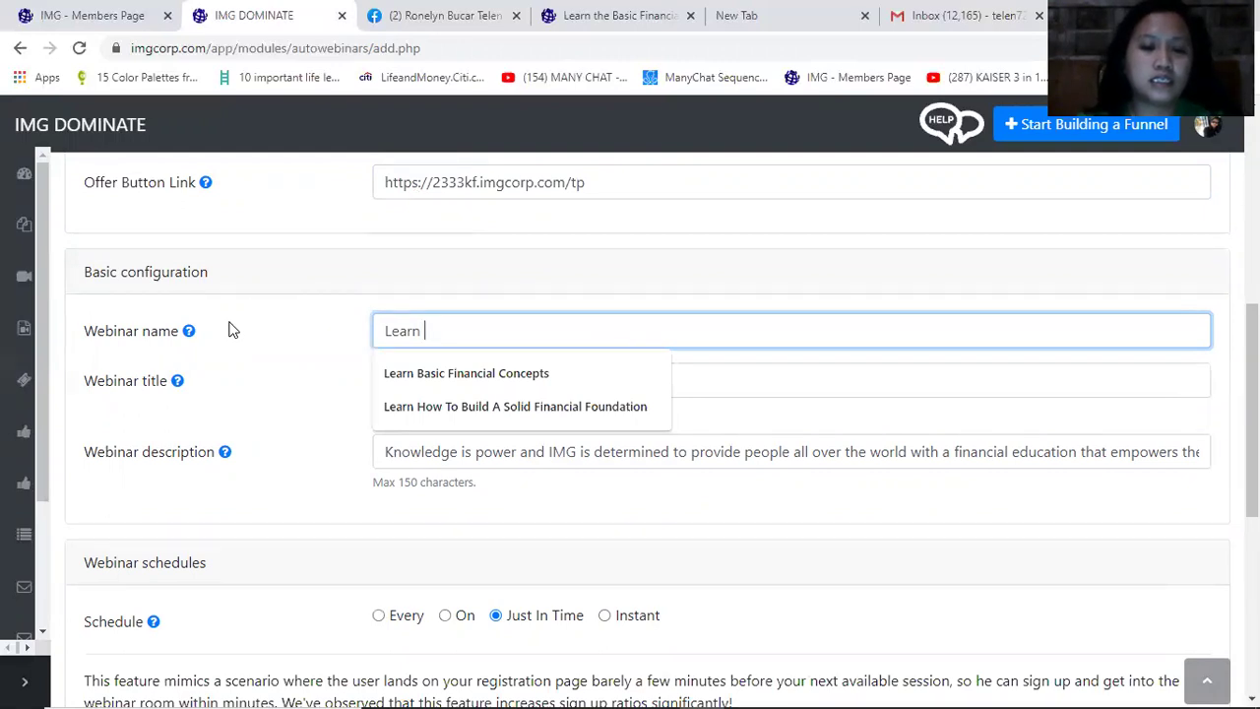
text(Hiw)
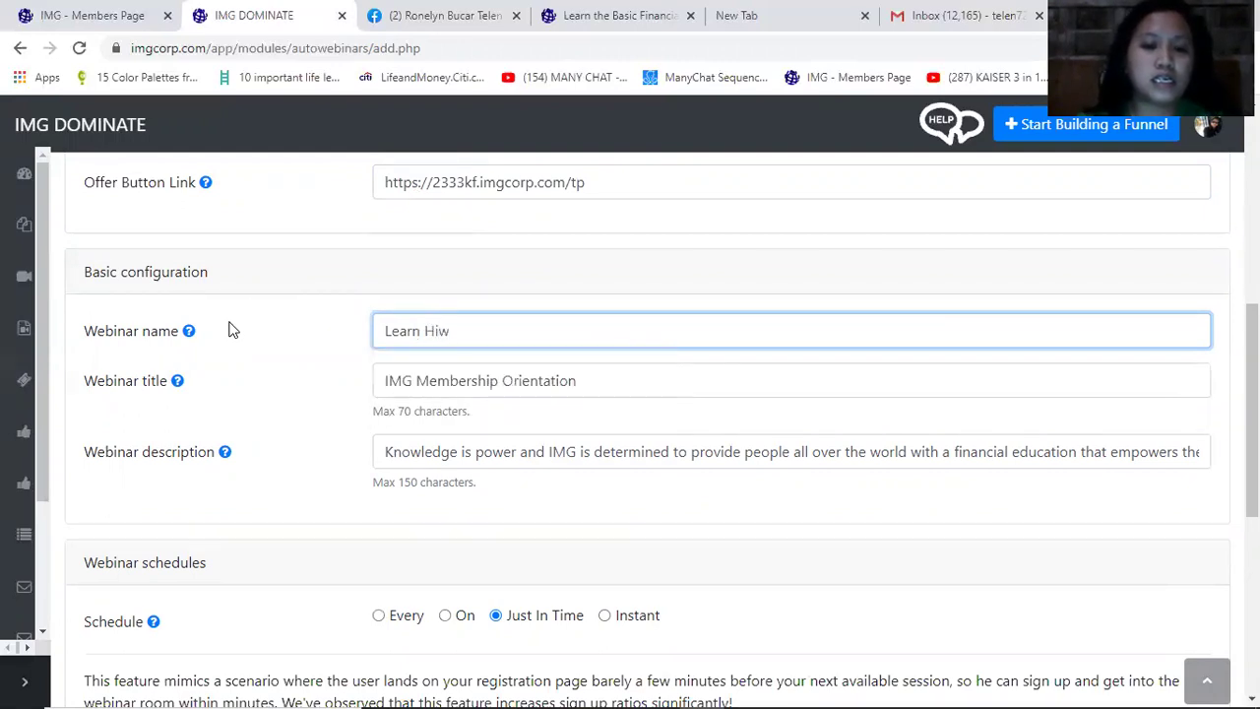
key(BackSpace)
key(BackSpace)
text(o)
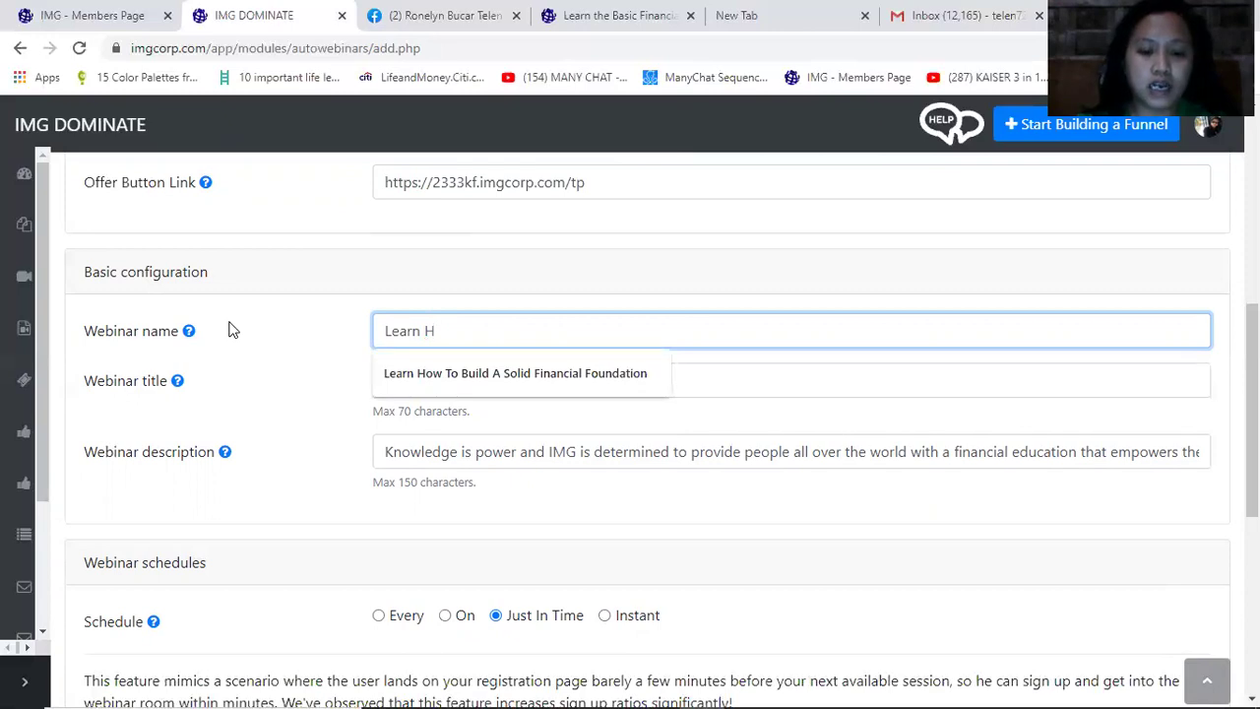
text(w Money Works)
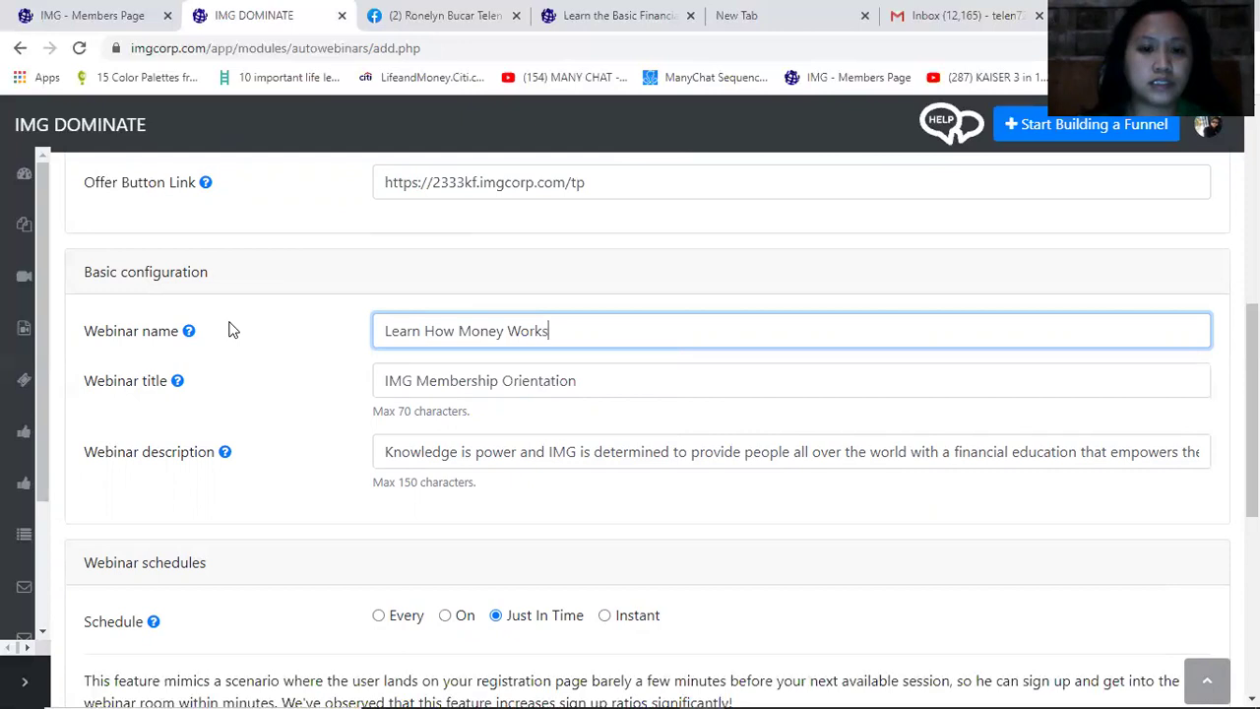
Paste 'Learn How Money Works' over the existing webinar title
click(594, 383)
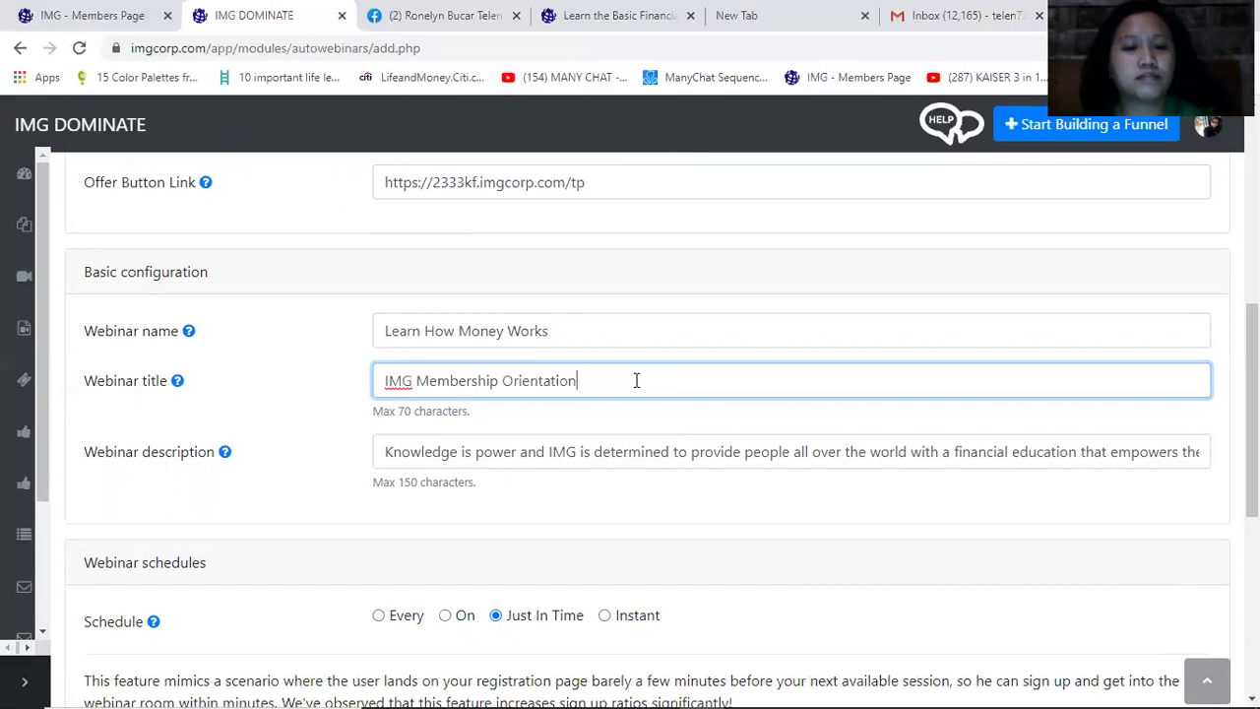
triple_click(458, 380)
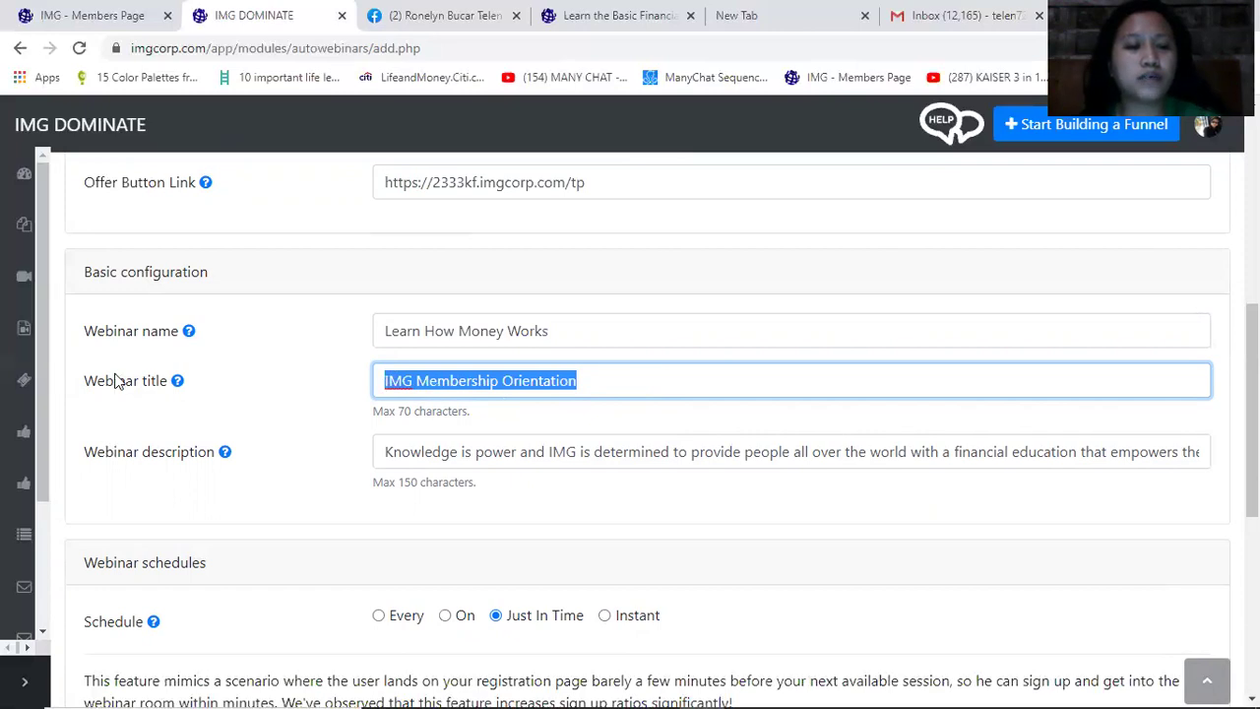
drag(114, 383, 198, 381)
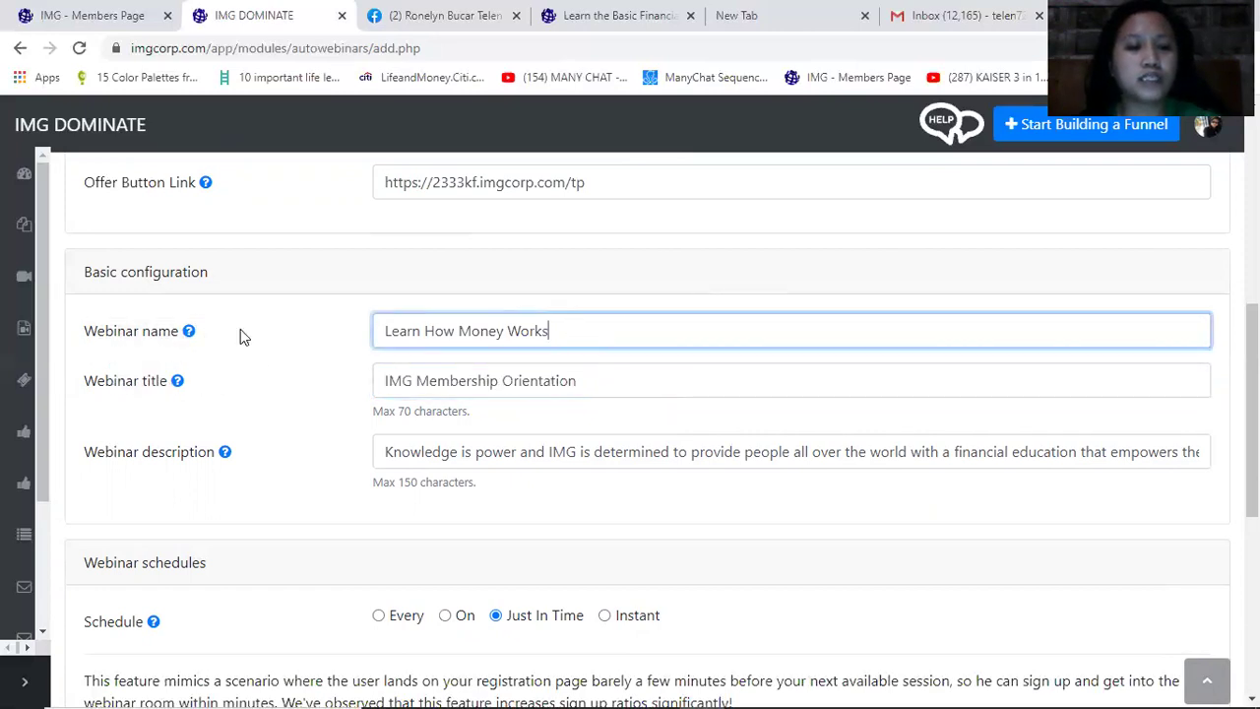
triple_click(393, 329)
key(ctrl+c)
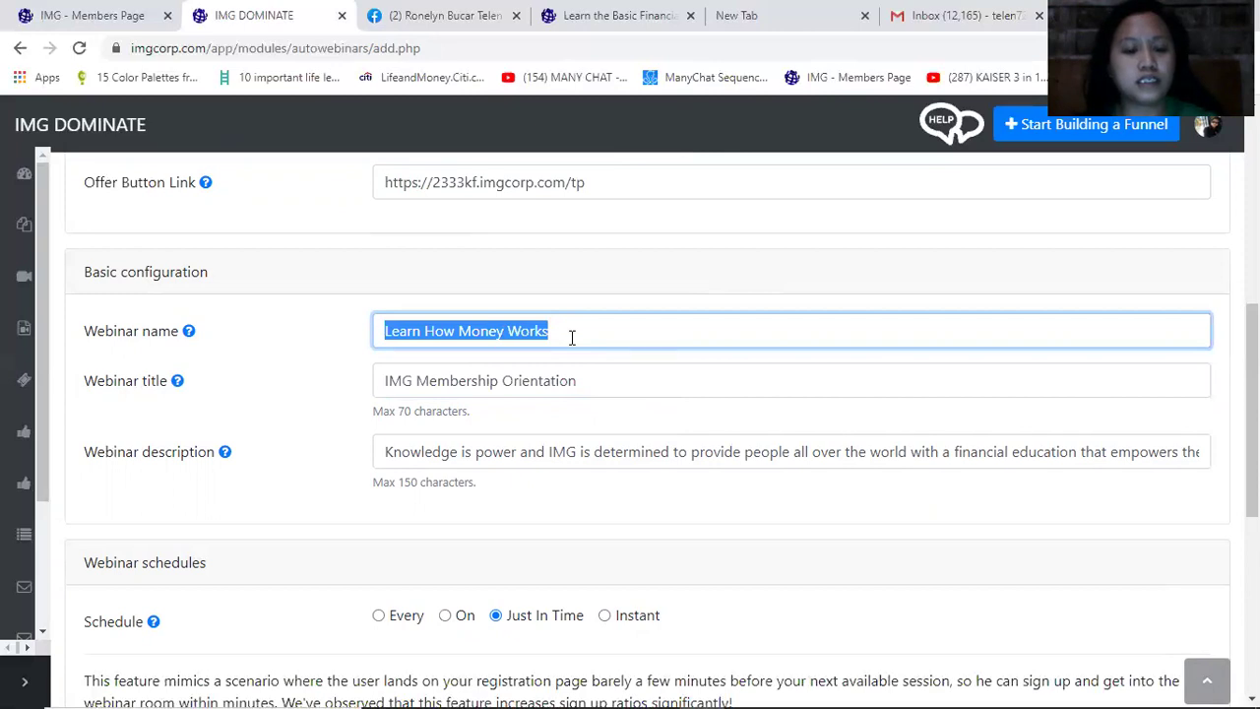
drag(593, 380, 266, 387)
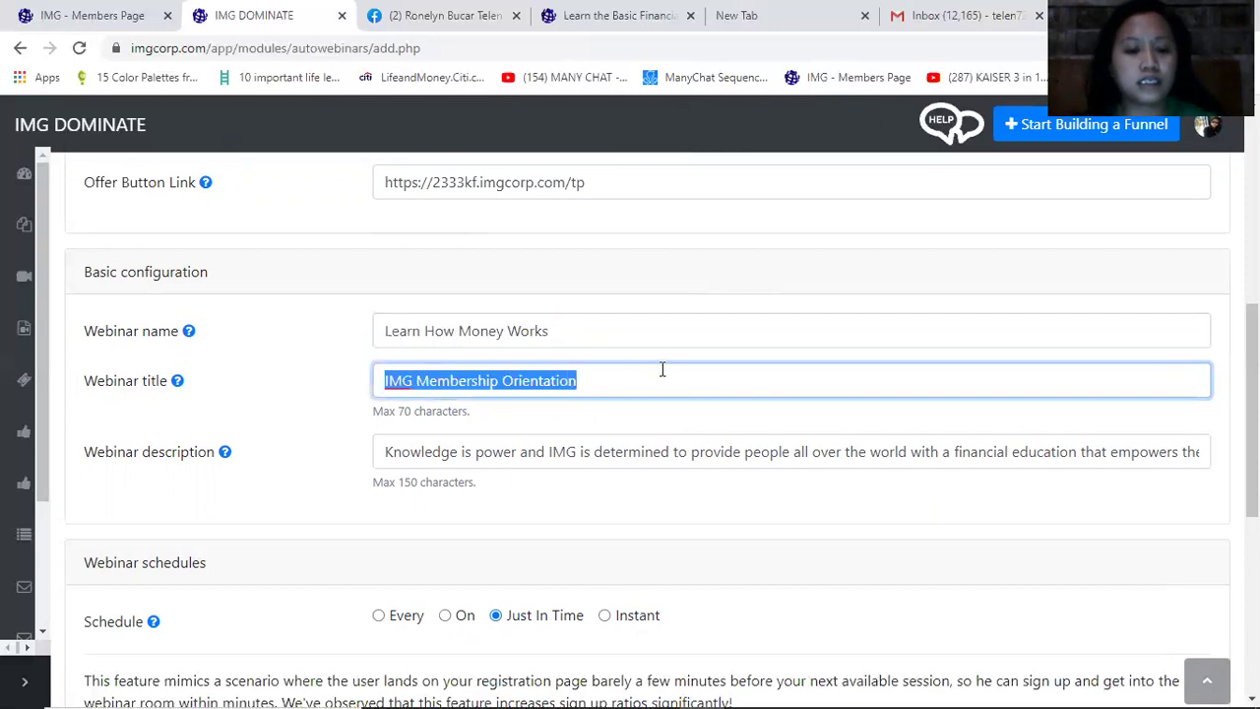
key(ctrl+v)
Undo the title change, restoring 'IMG Membership Orientation'
scroll(677, 388, down, 1)
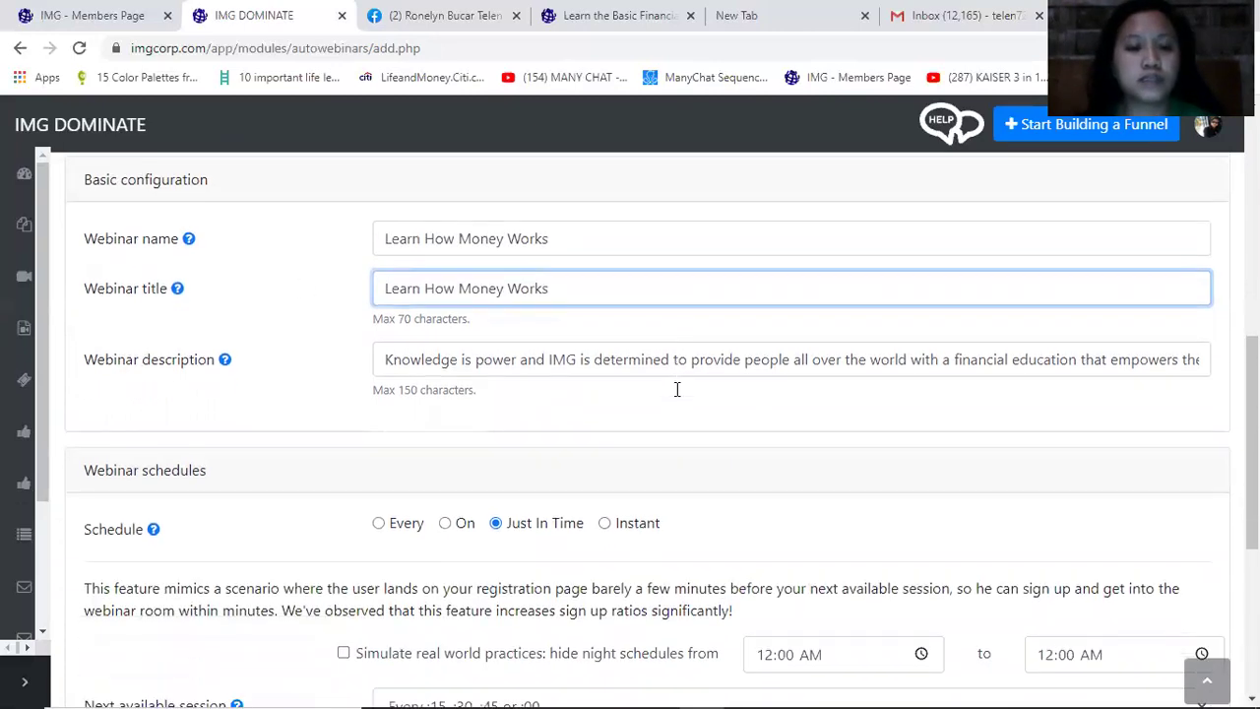
scroll(676, 393, up, 1)
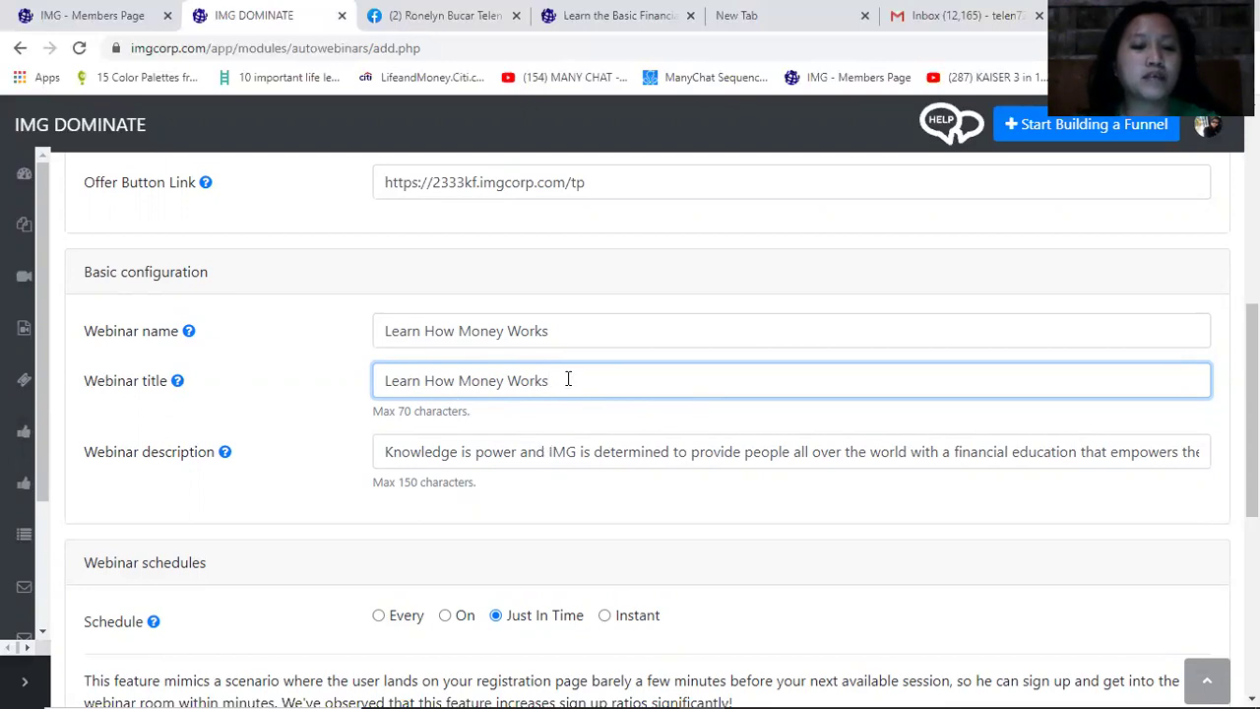
drag(568, 380, 280, 391)
key(ctrl+z)
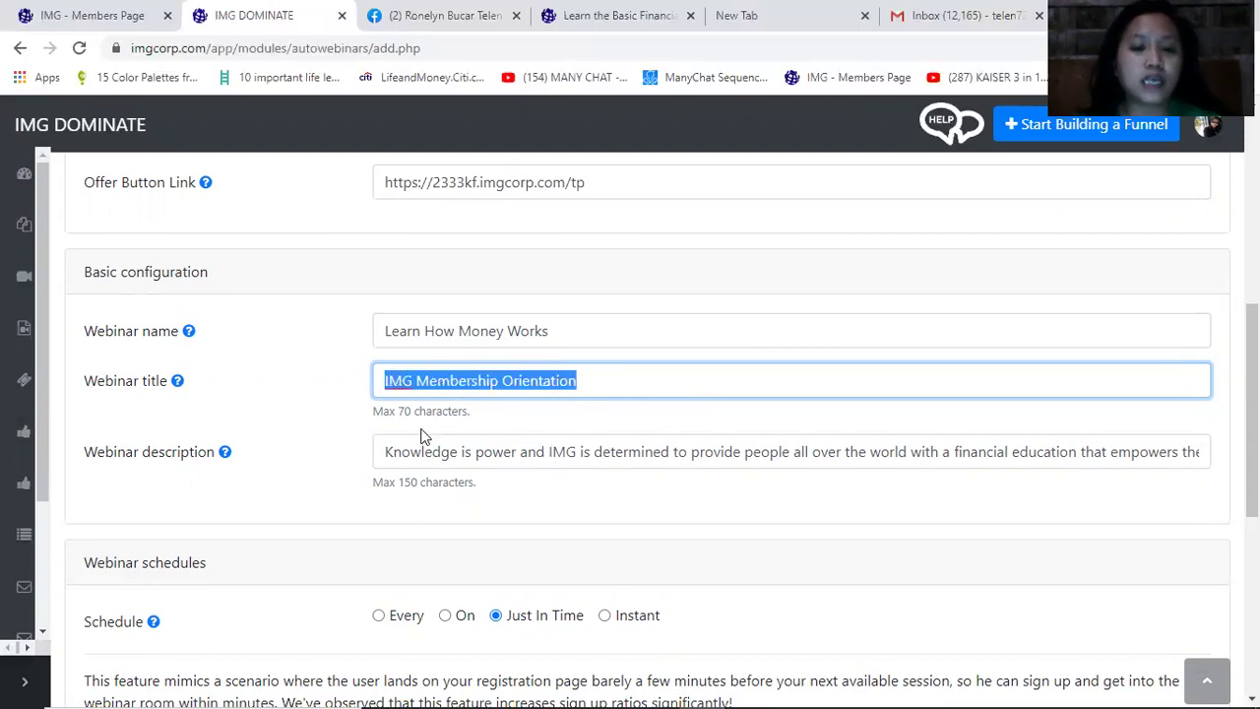
click(658, 376)
Review the webinar description text without changing it
scroll(661, 529, down, 1)
drag(105, 361, 207, 362)
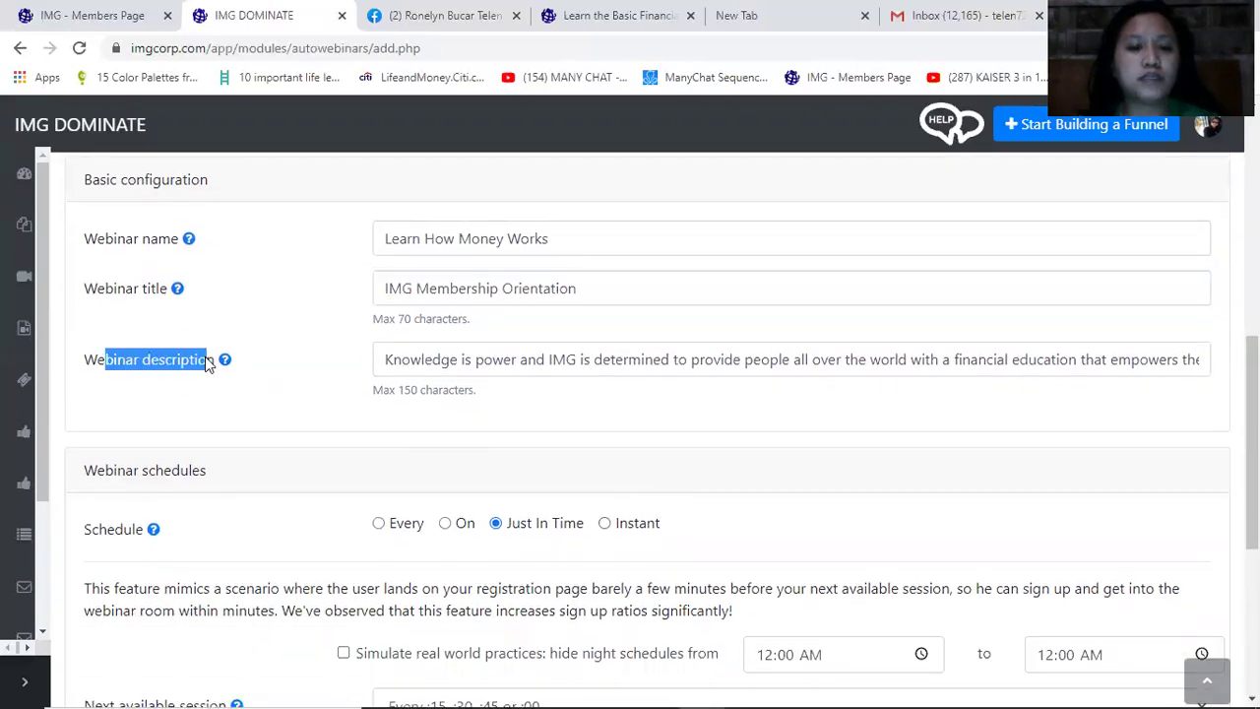
drag(411, 366, 1054, 366)
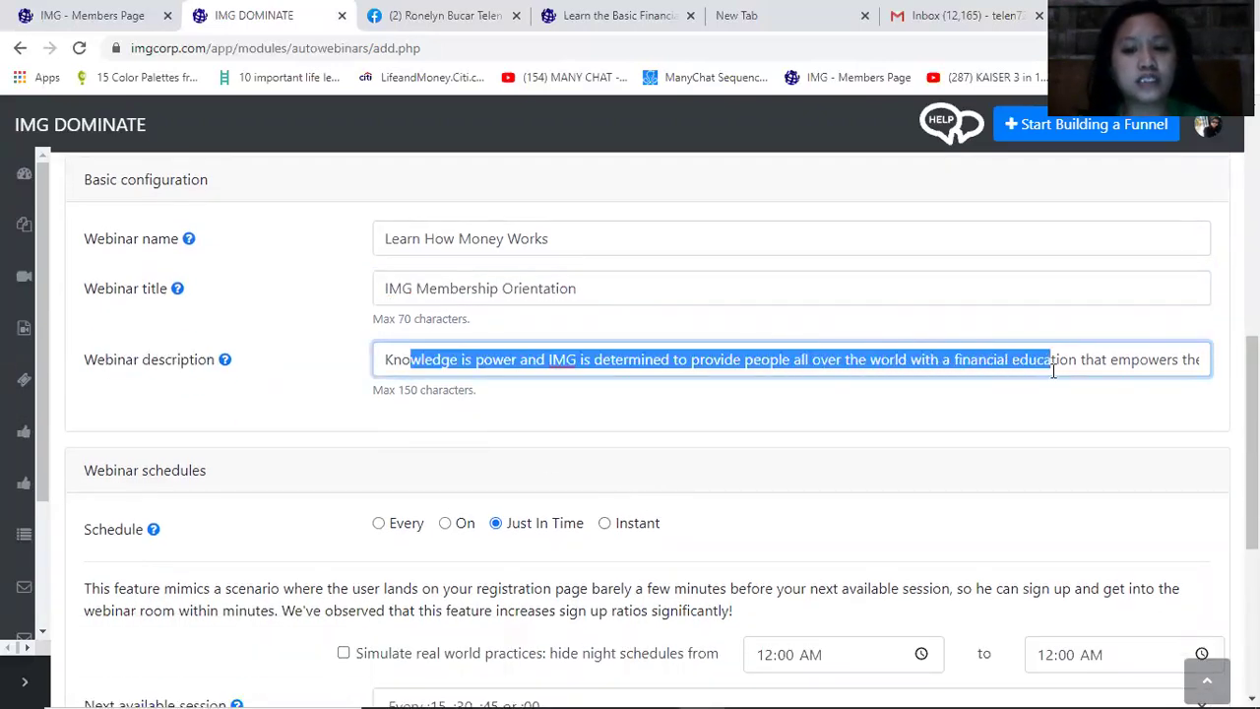
click(805, 363)
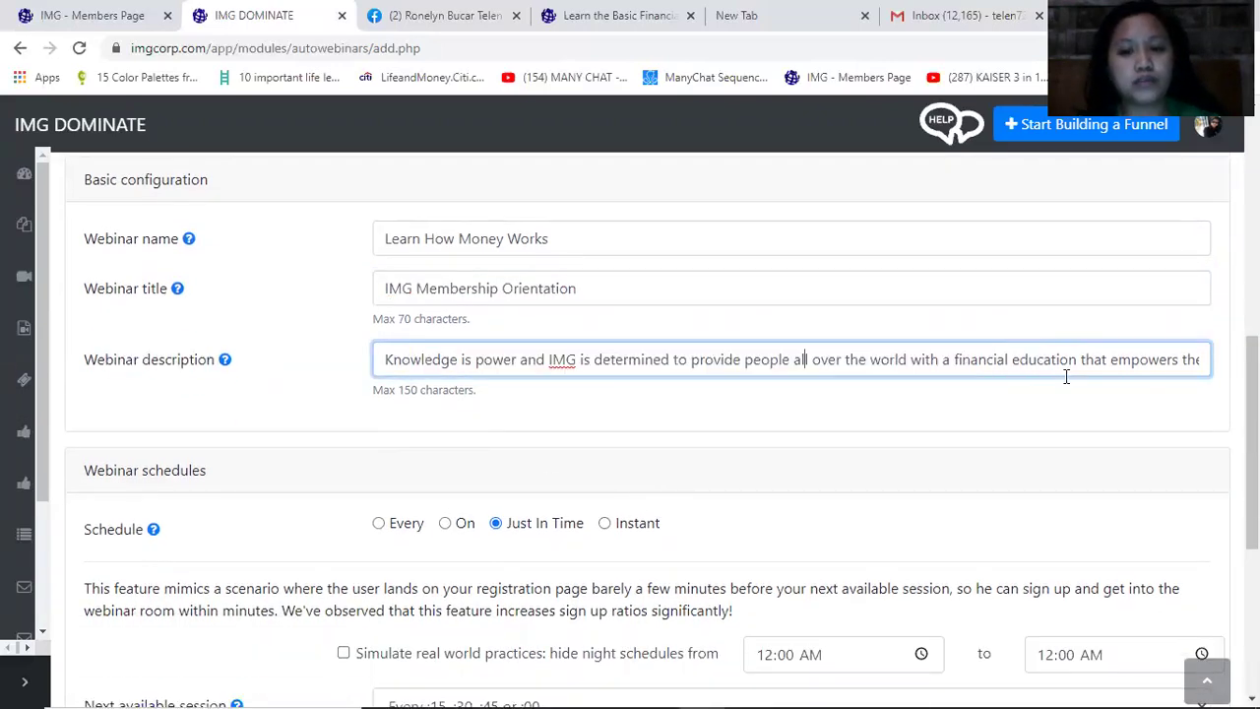
click(604, 361)
Go over the Just In Time schedule explanation and its higher sign-up claim
scroll(528, 439, down, 1)
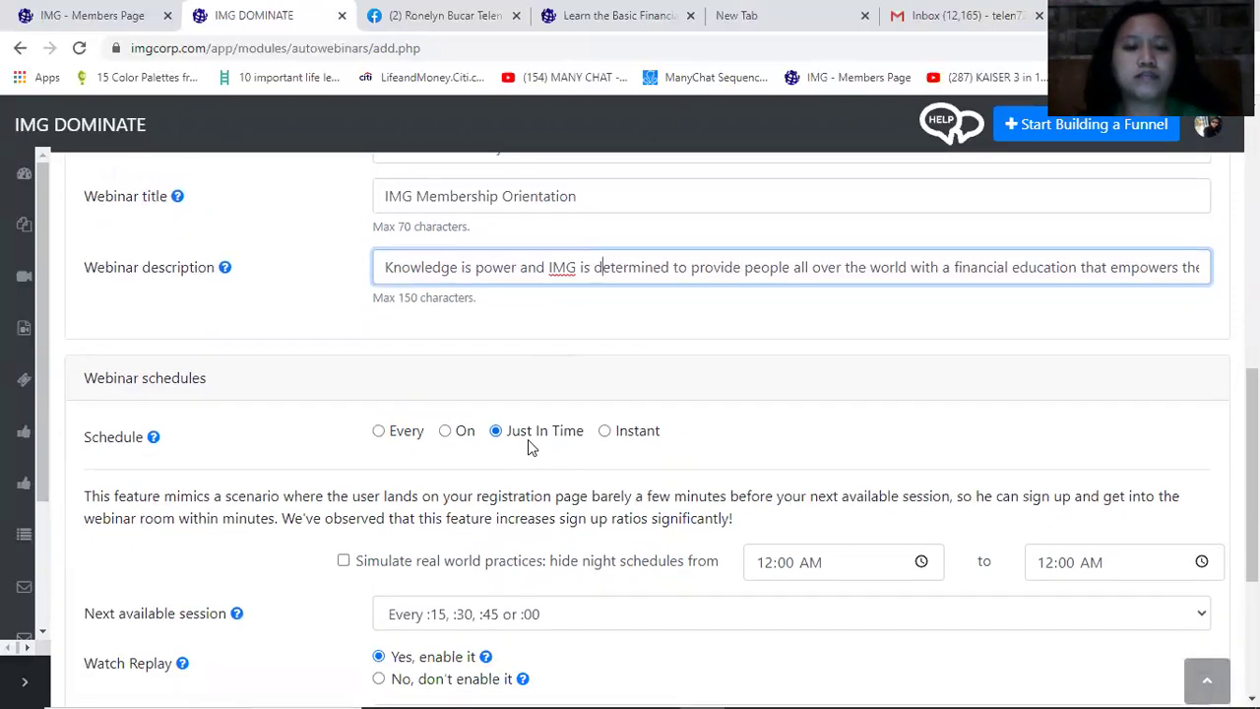
scroll(528, 439, down, 1)
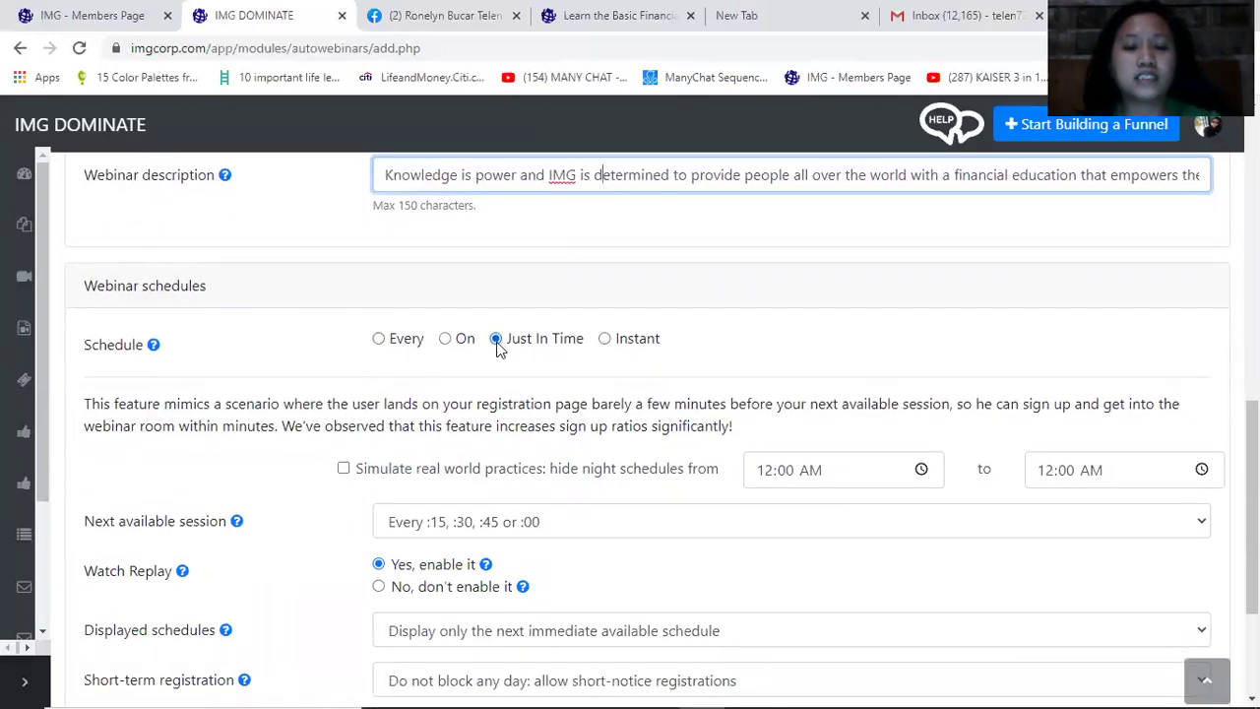
scroll(831, 412, down, 1)
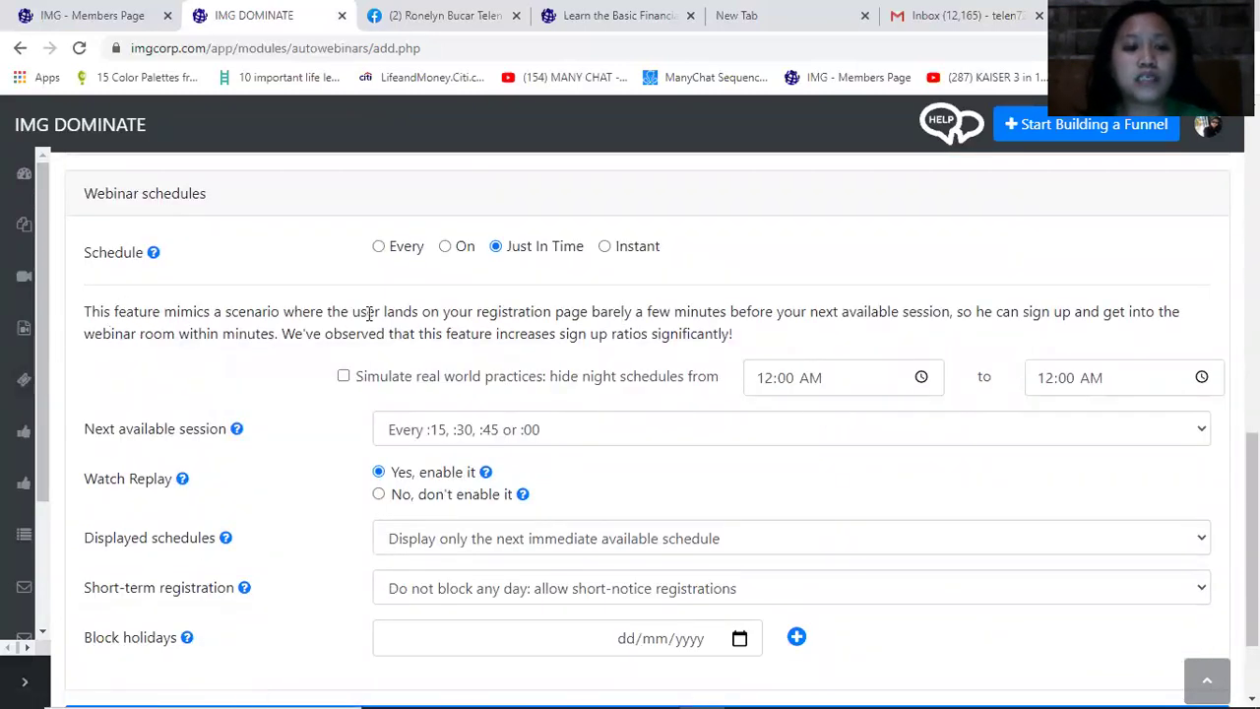
drag(111, 313, 645, 313)
click(282, 333)
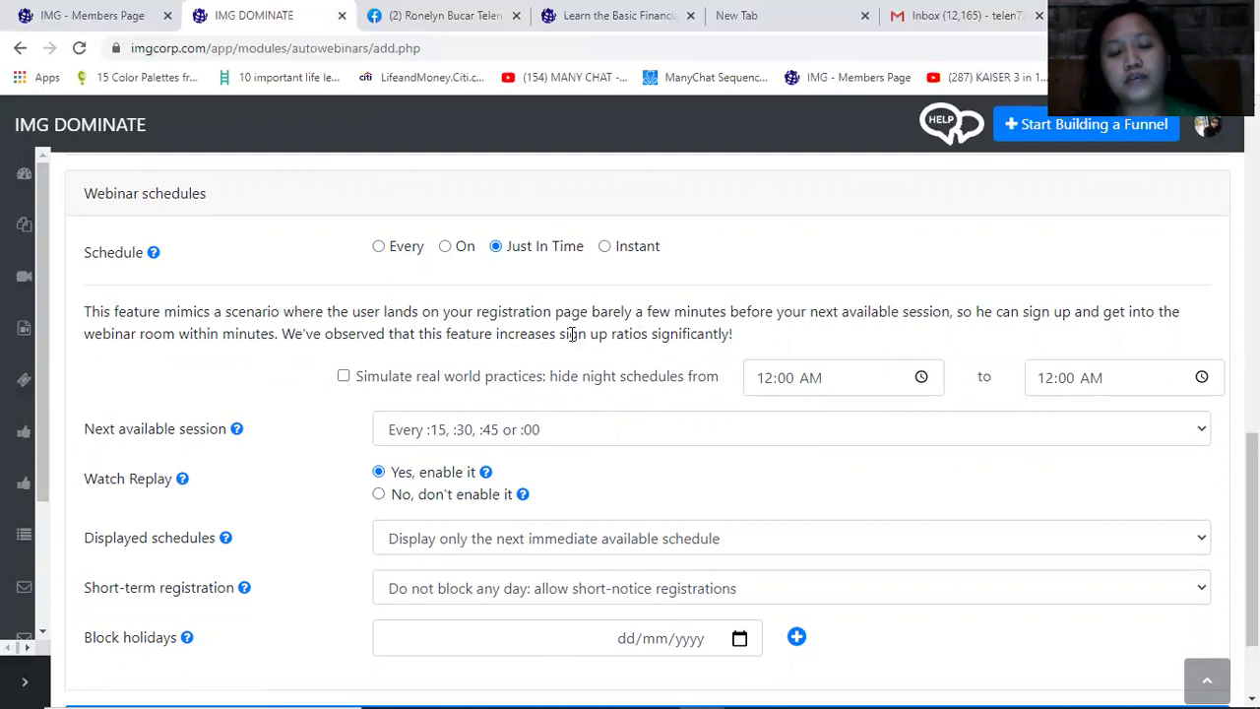
drag(239, 311, 774, 316)
drag(610, 335, 311, 337)
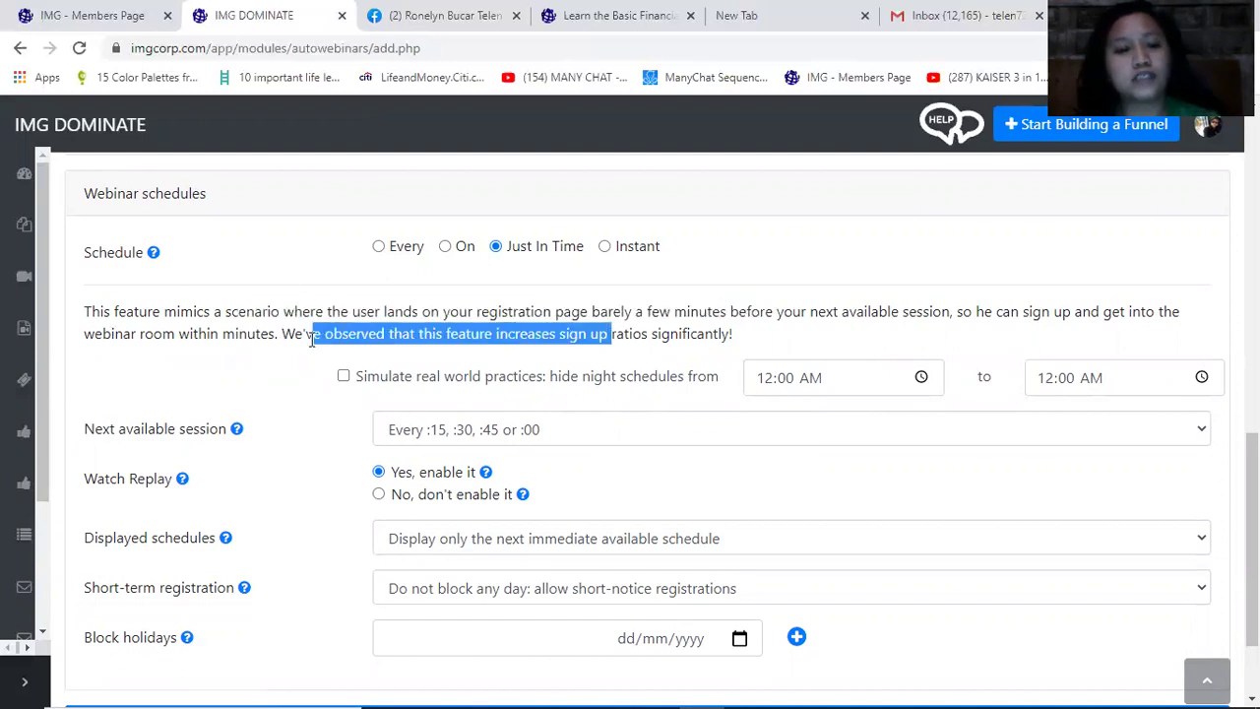
drag(137, 332, 219, 333)
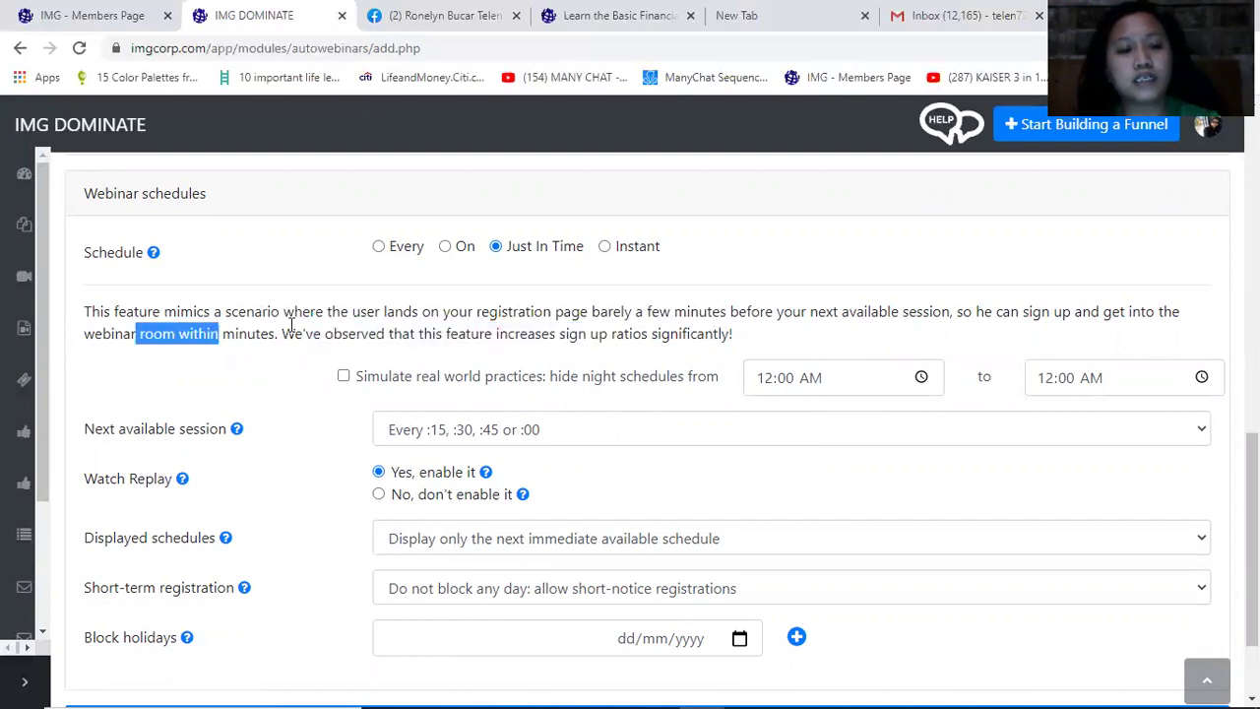
click(143, 366)
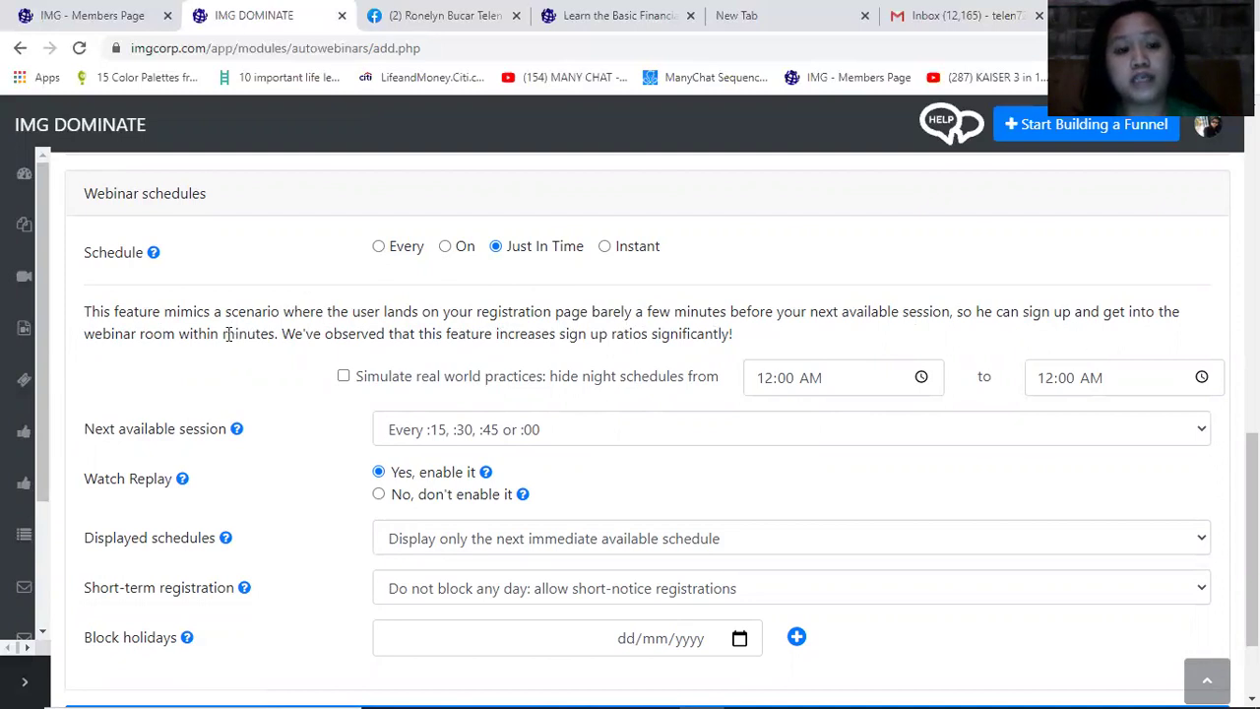
drag(224, 334, 342, 335)
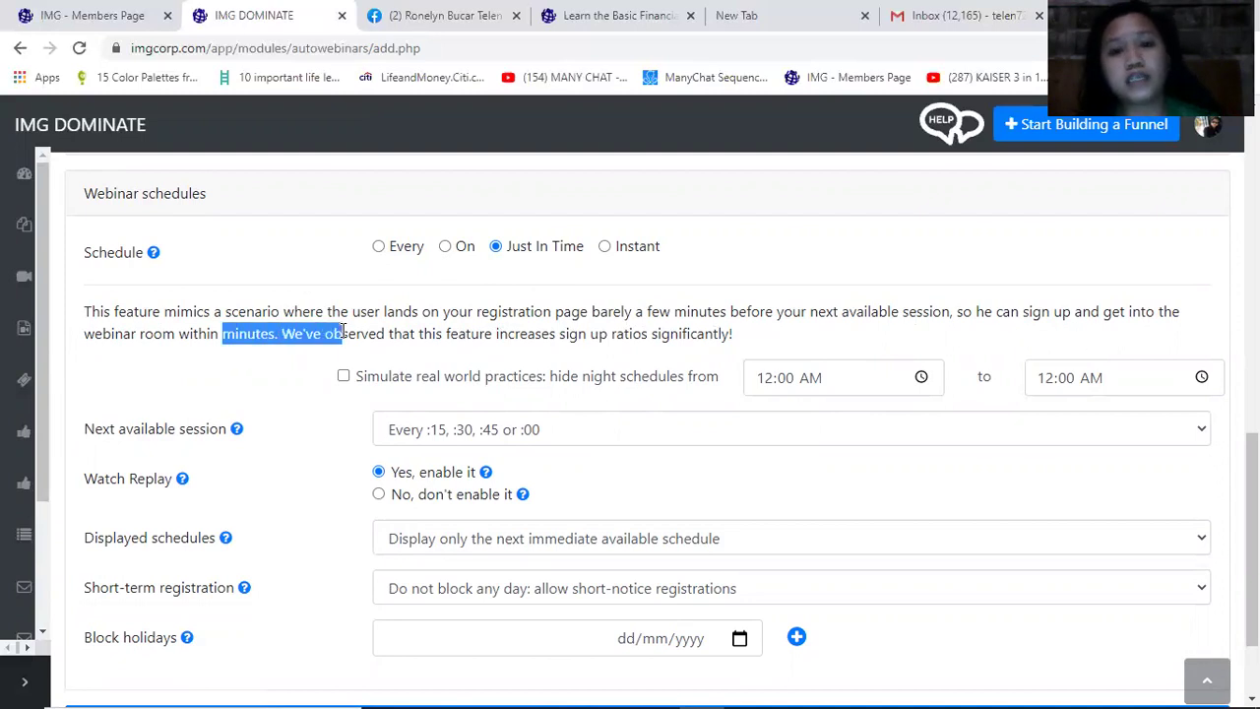
click(415, 352)
drag(723, 377, 587, 334)
click(465, 324)
drag(487, 337, 620, 335)
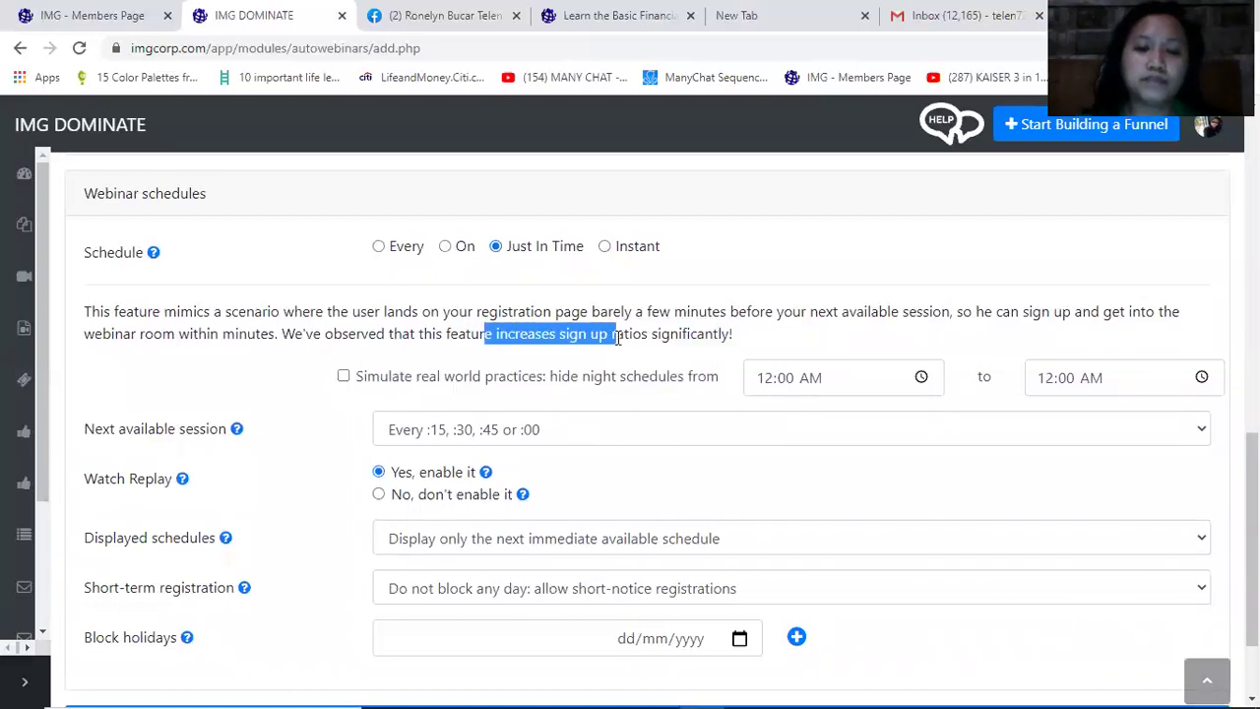
double_click(652, 336)
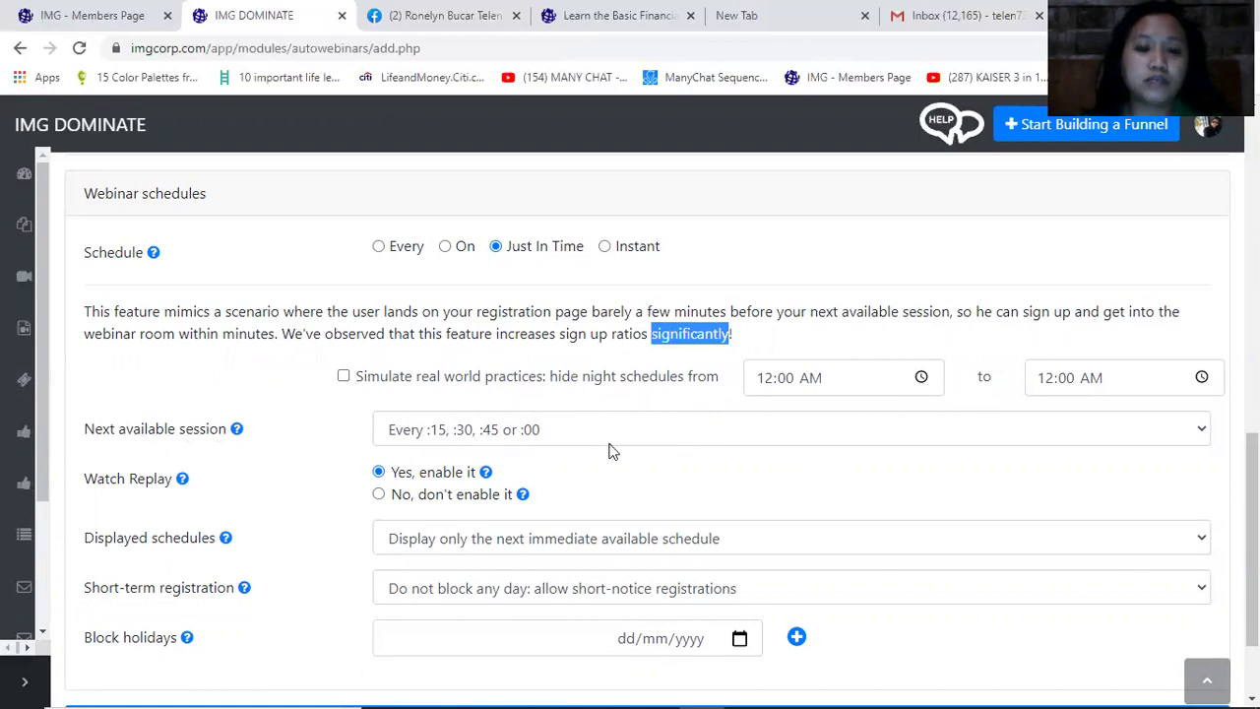
click(91, 492)
Check that the Watch Replay setting is enabled
drag(91, 492, 186, 487)
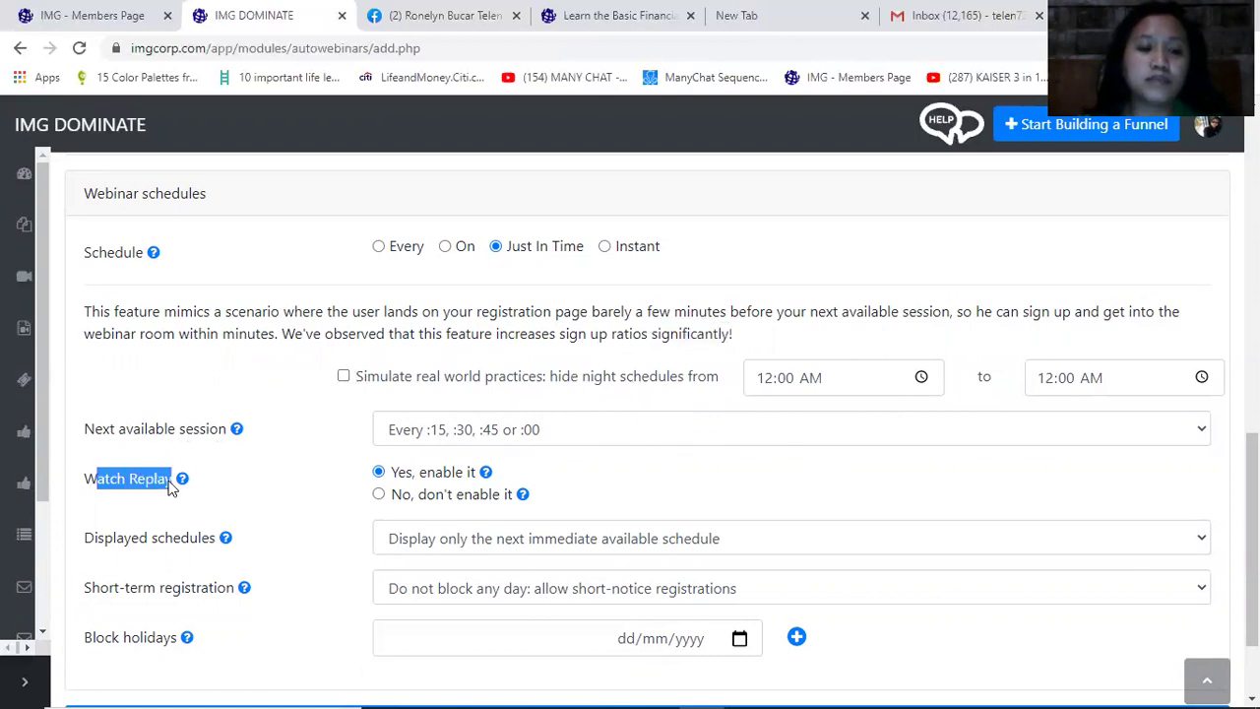
click(235, 495)
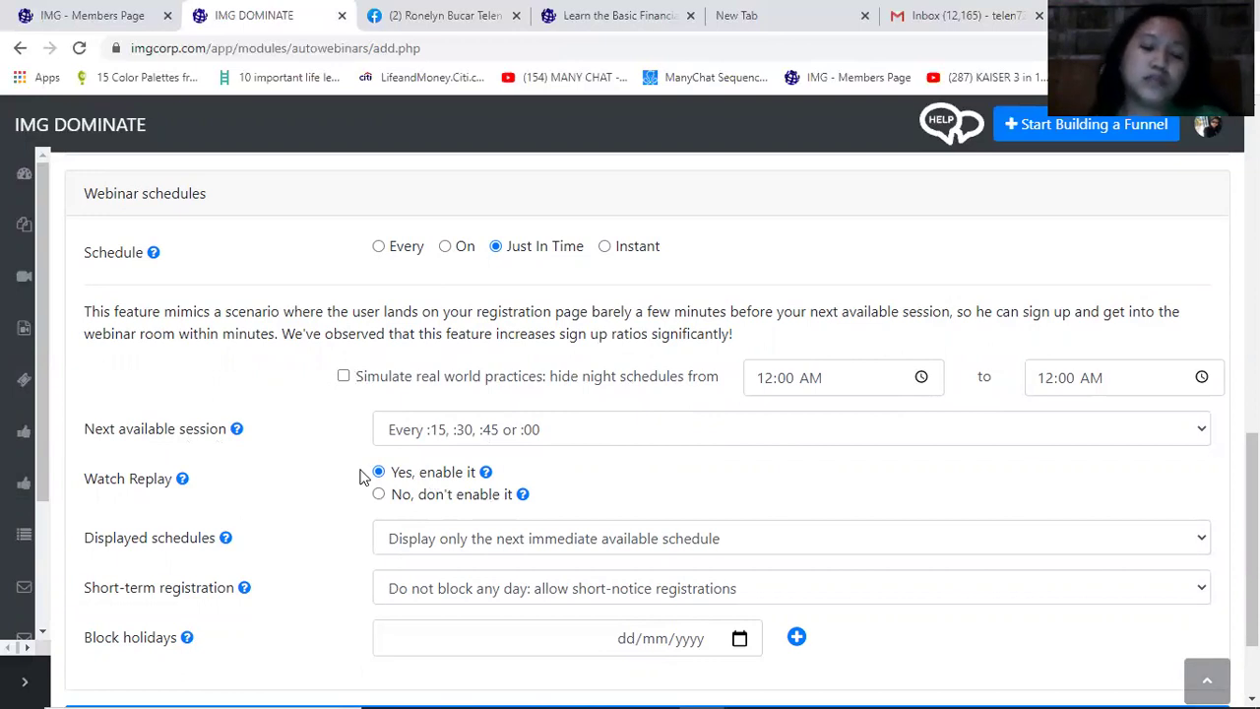
triple_click(482, 473)
click(609, 479)
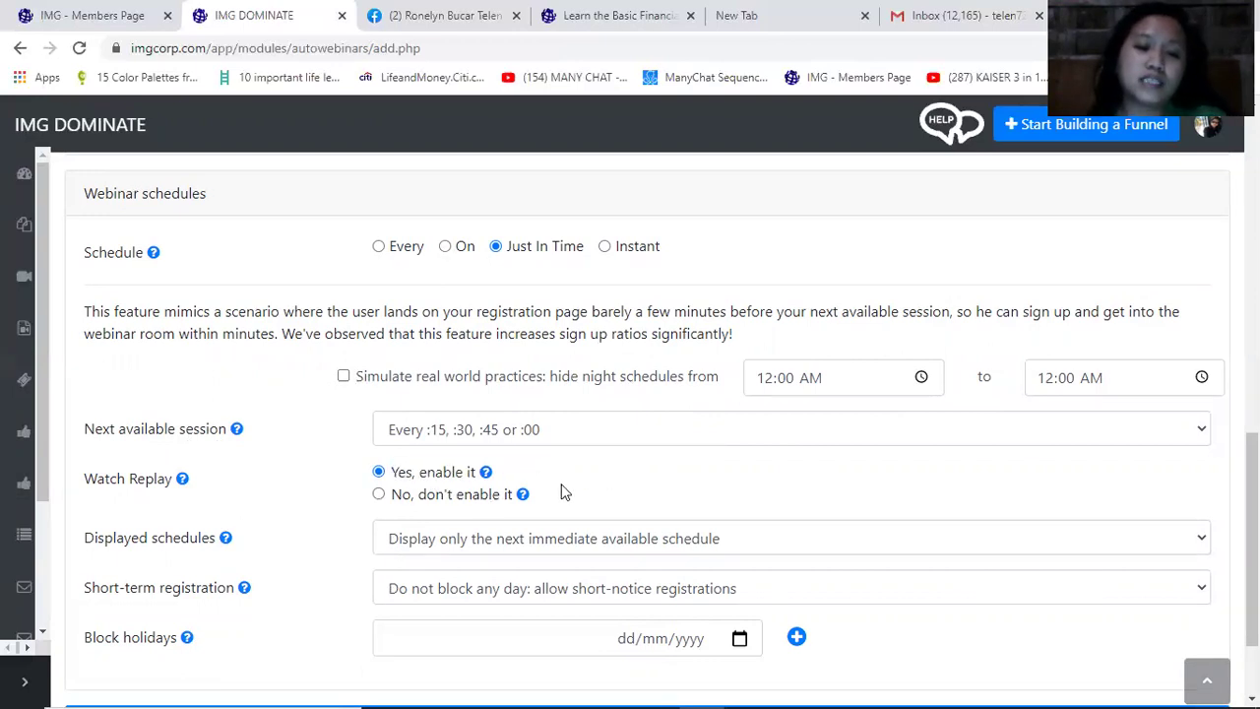
scroll(303, 489, down, 1)
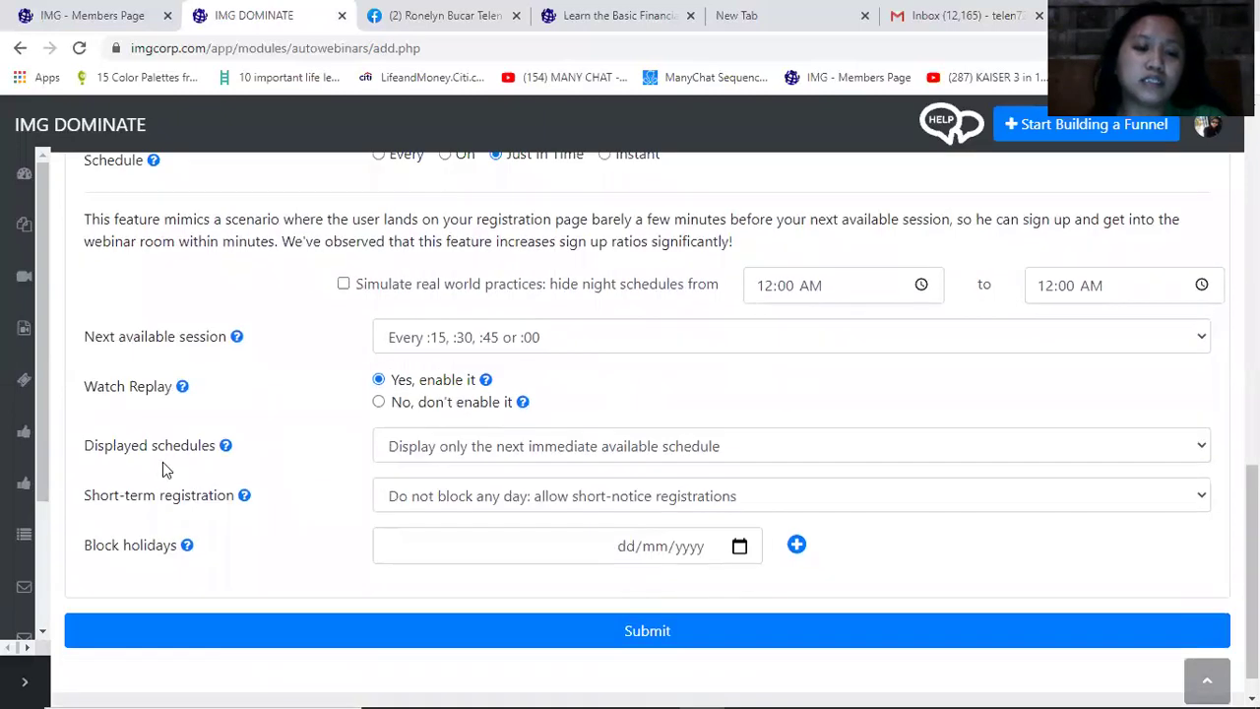
Show the next 3 available schedules and allow short-notice registrations
click(448, 450)
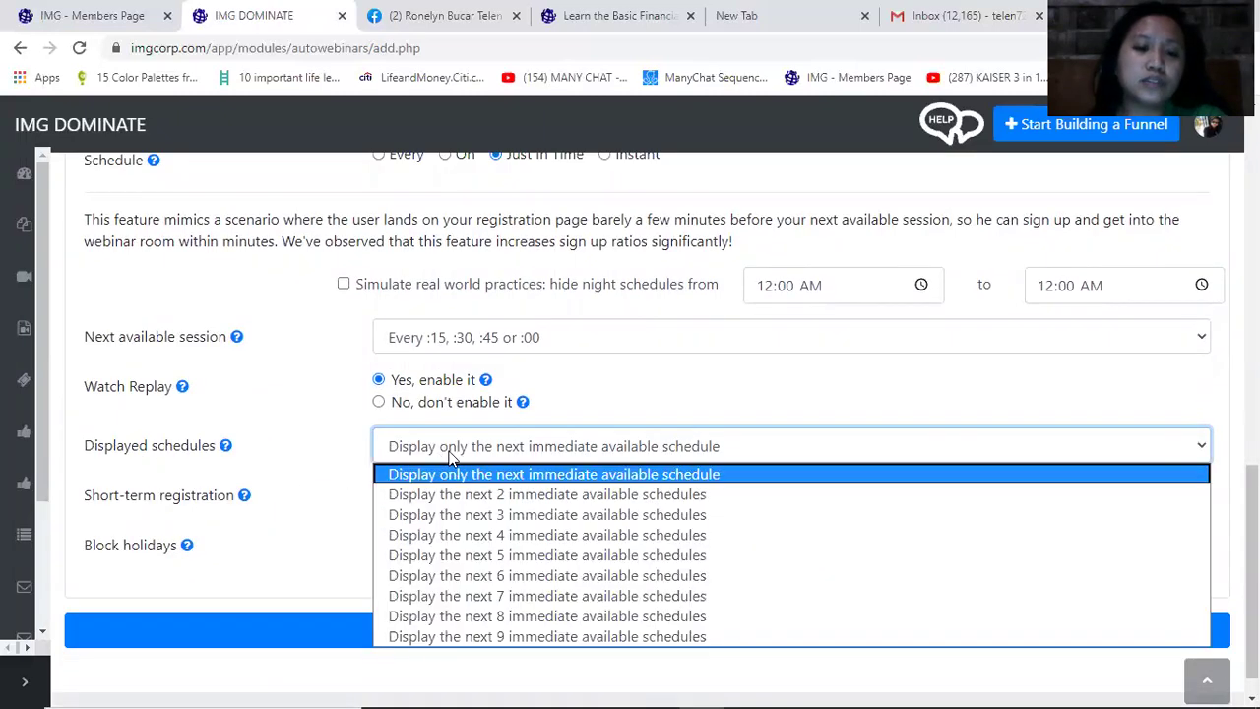
click(453, 513)
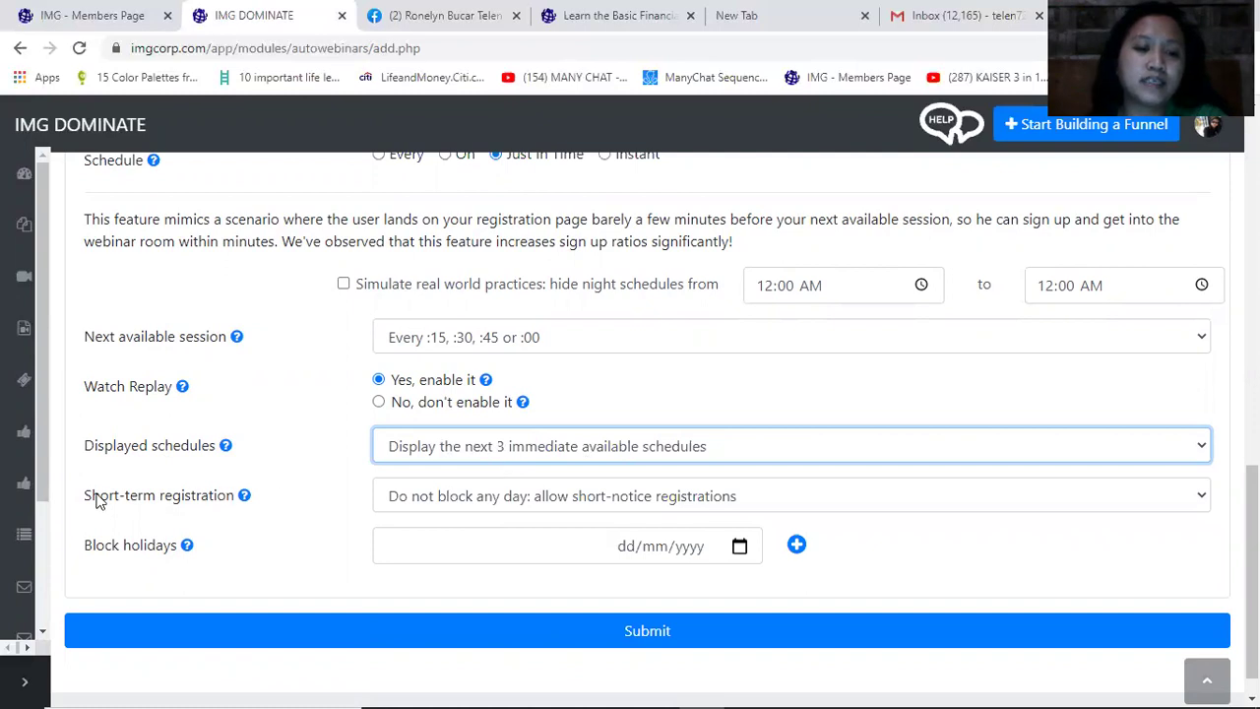
drag(93, 497, 216, 497)
click(496, 497)
click(484, 500)
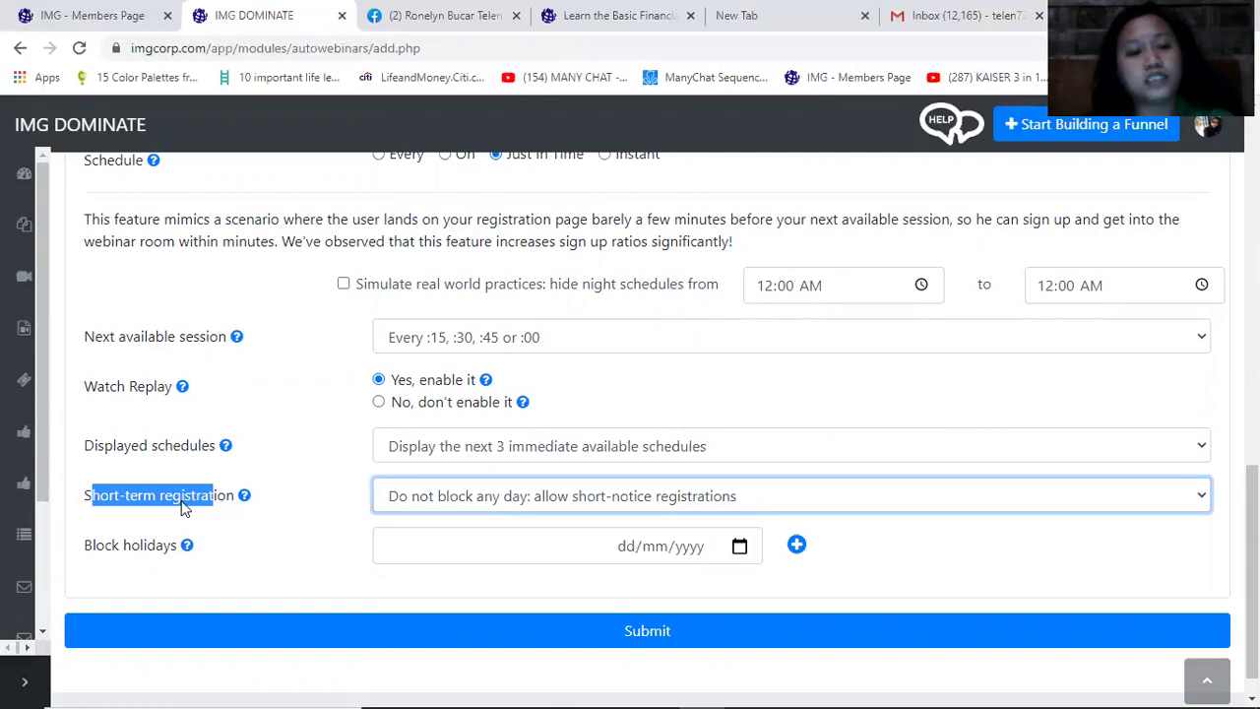
click(316, 502)
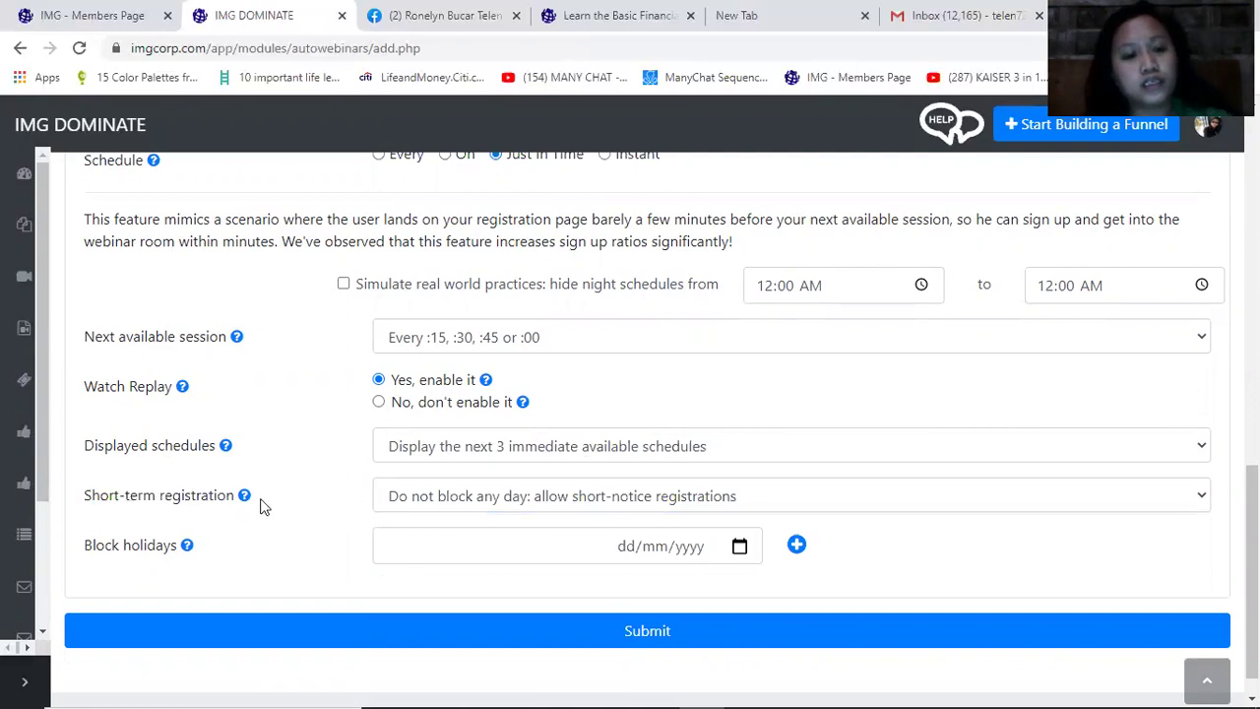
Leave short-term registration at 'Do not block any day' and submit the webinar
drag(99, 497, 227, 497)
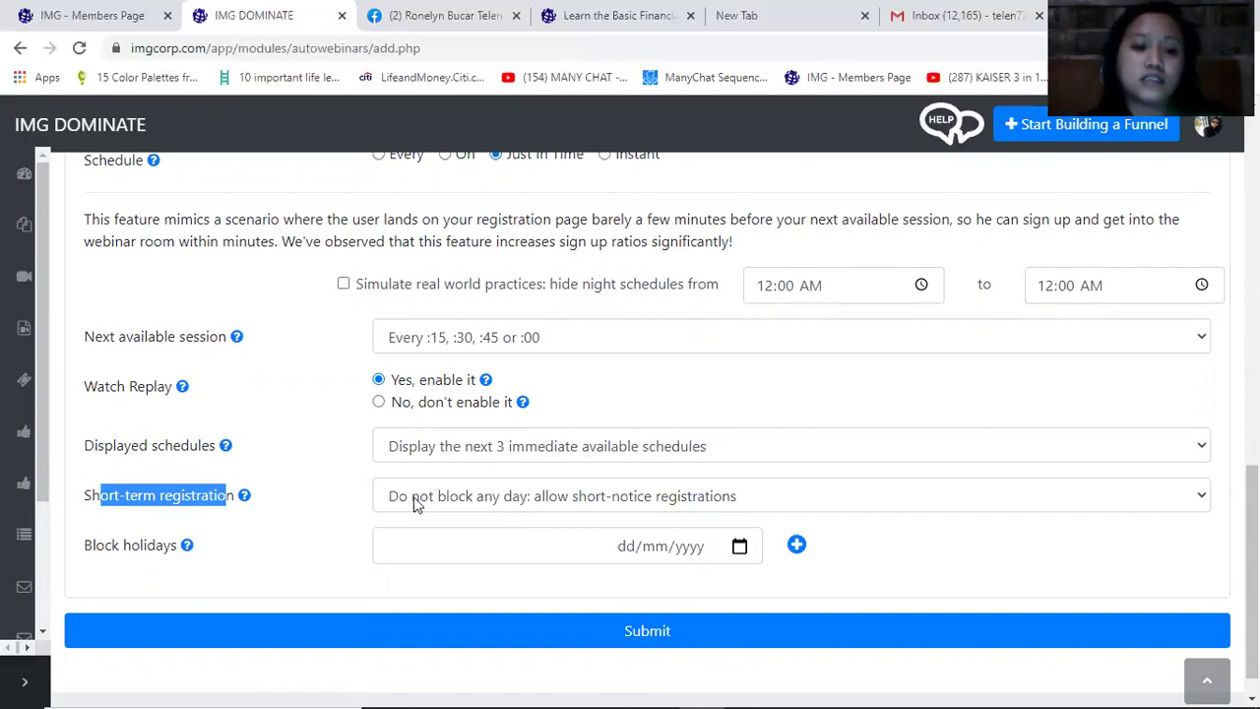
click(430, 500)
click(430, 500)
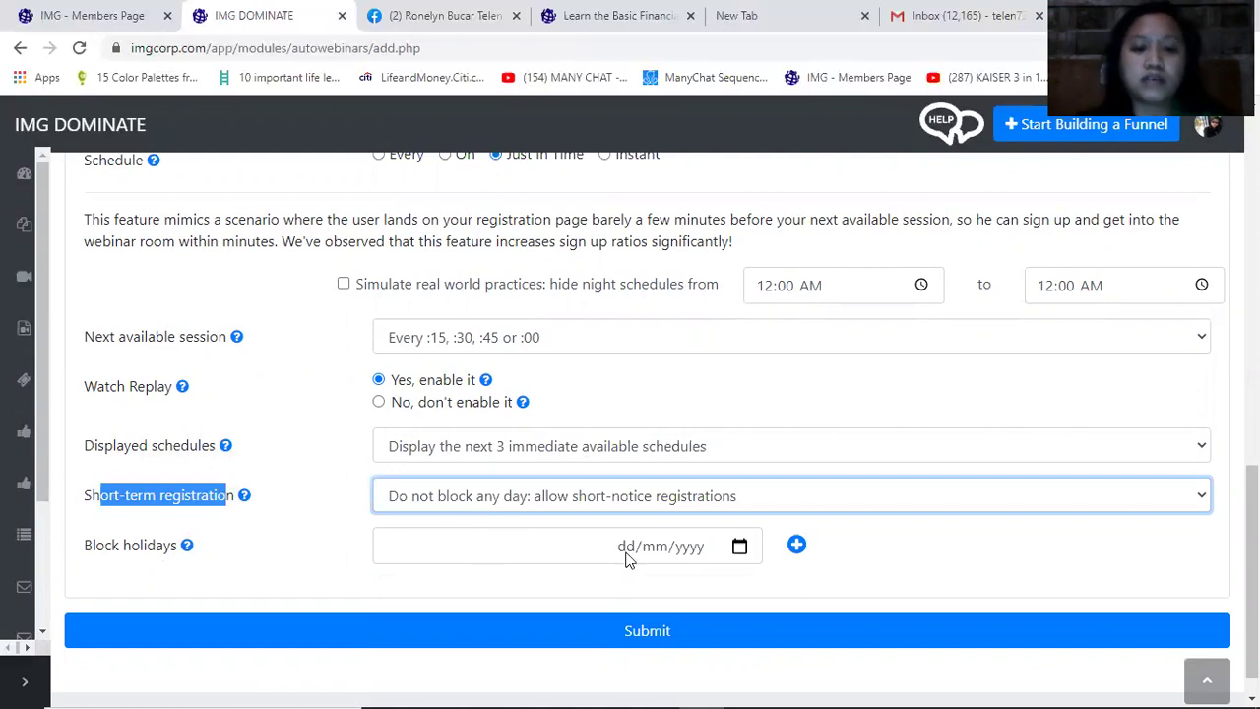
scroll(807, 563, down, 1)
click(648, 595)
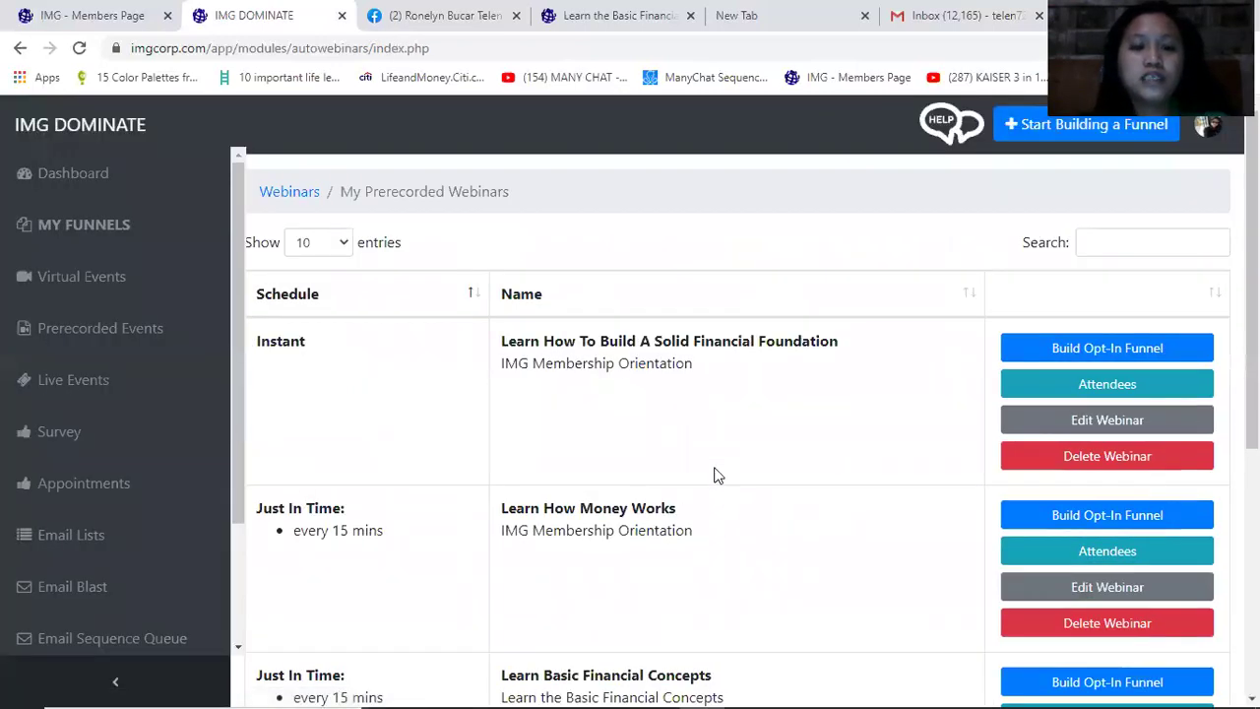
Build an opt-in funnel for Learn How Money Works from the IMG Auto Webinar (Tagalog) template
scroll(715, 472, down, 1)
drag(273, 420, 773, 425)
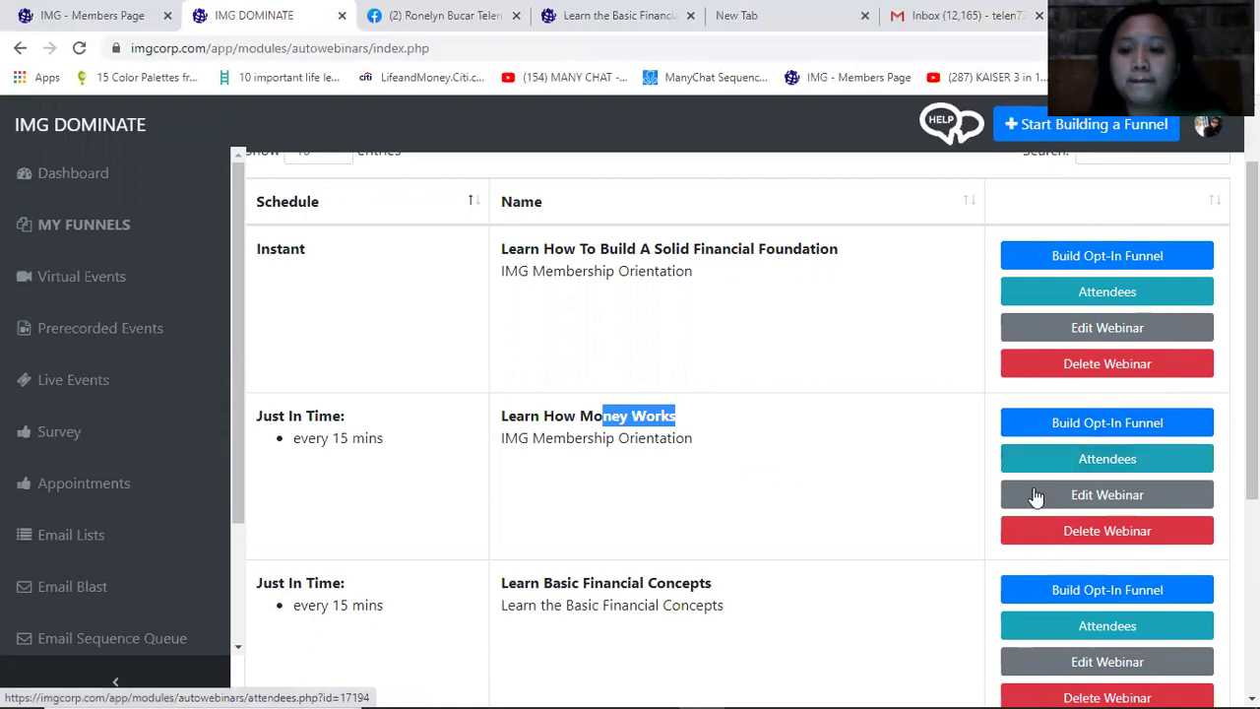
click(1103, 432)
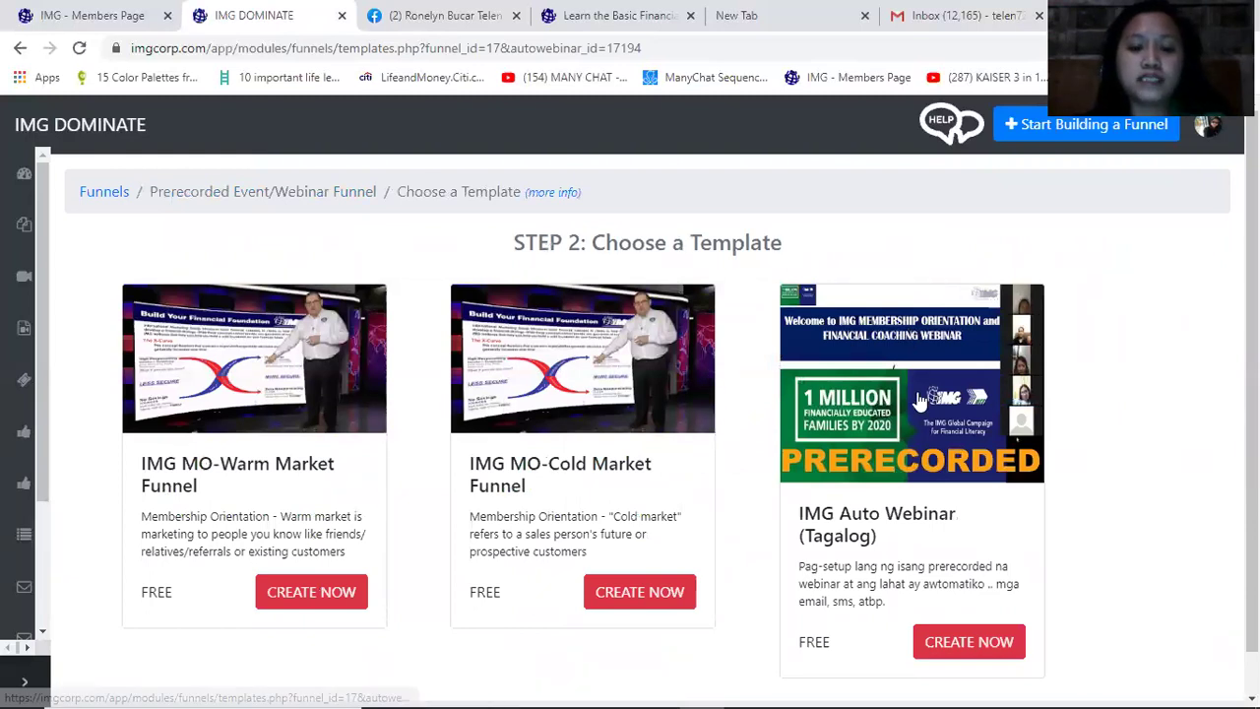
scroll(914, 393, down, 1)
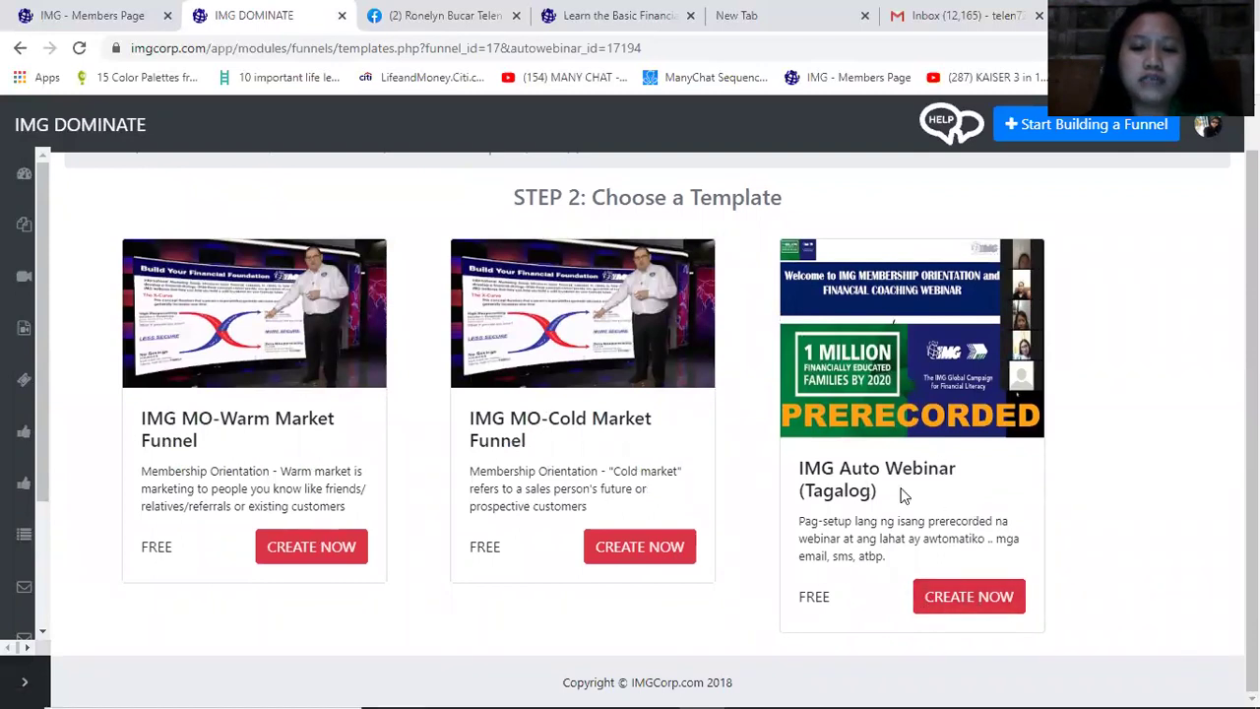
drag(813, 537, 945, 522)
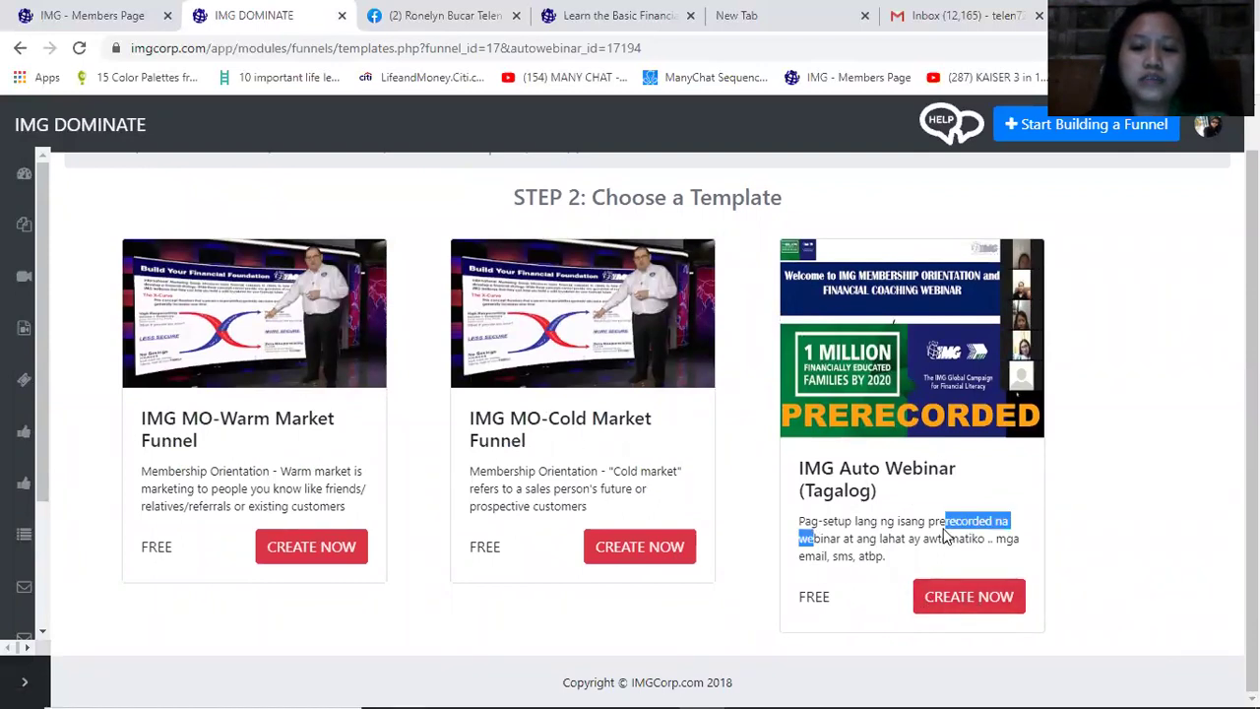
click(974, 596)
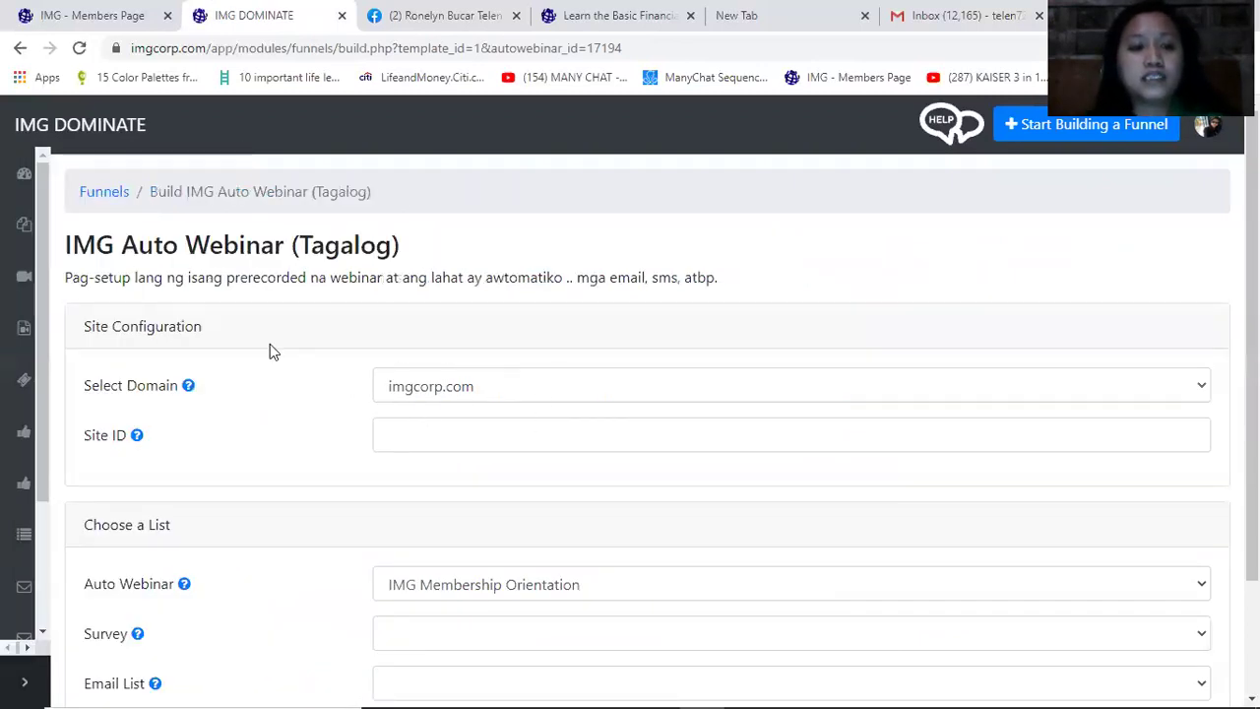
Keep domain imgcorp.com and set the site ID to howmoneyworks
click(588, 389)
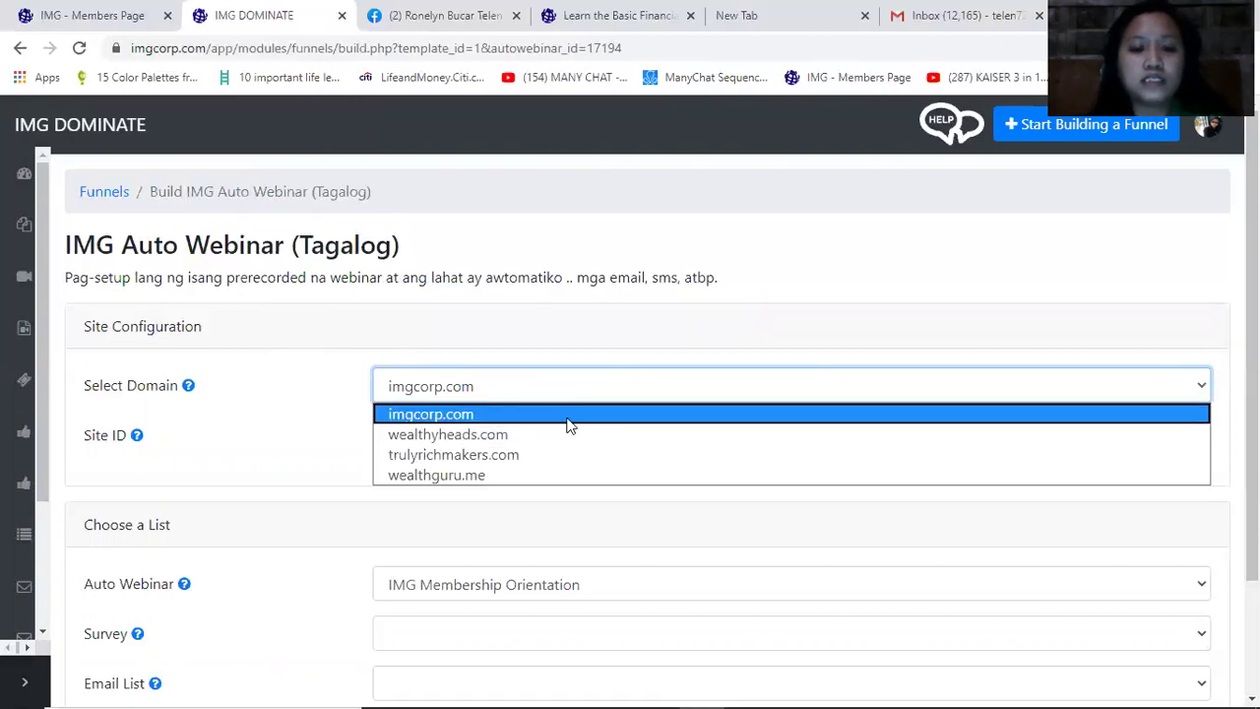
click(568, 414)
click(550, 445)
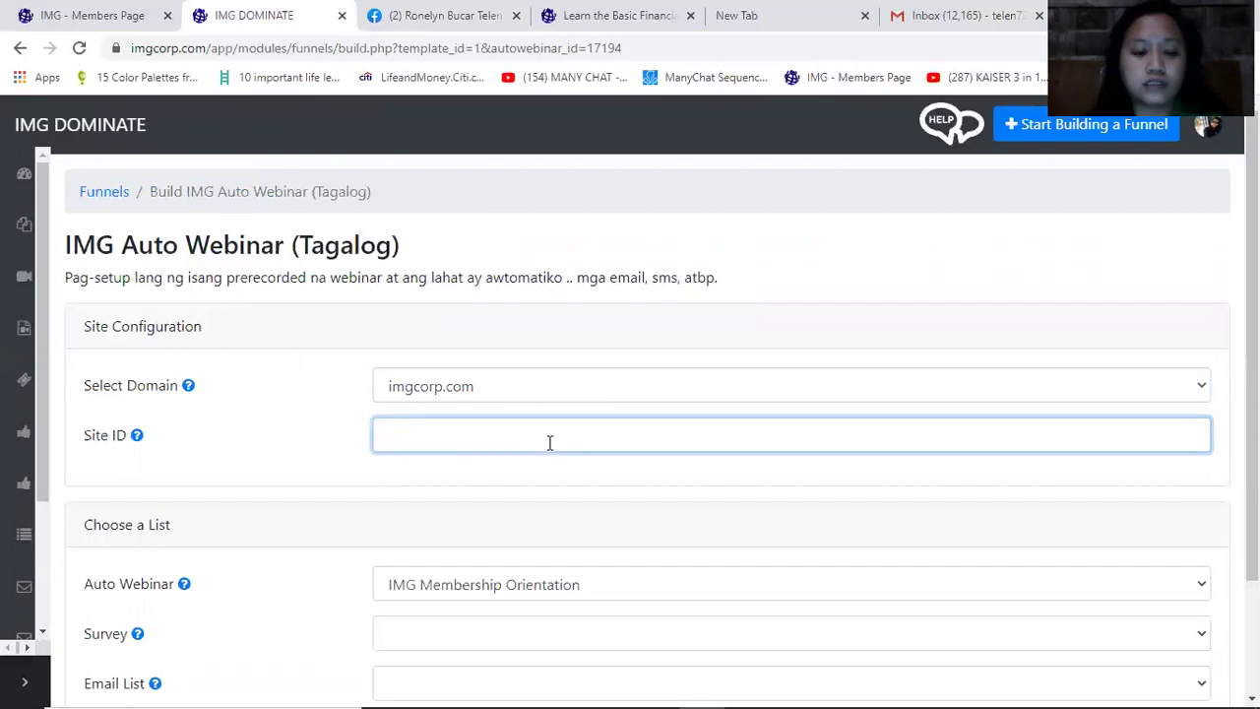
text(h)
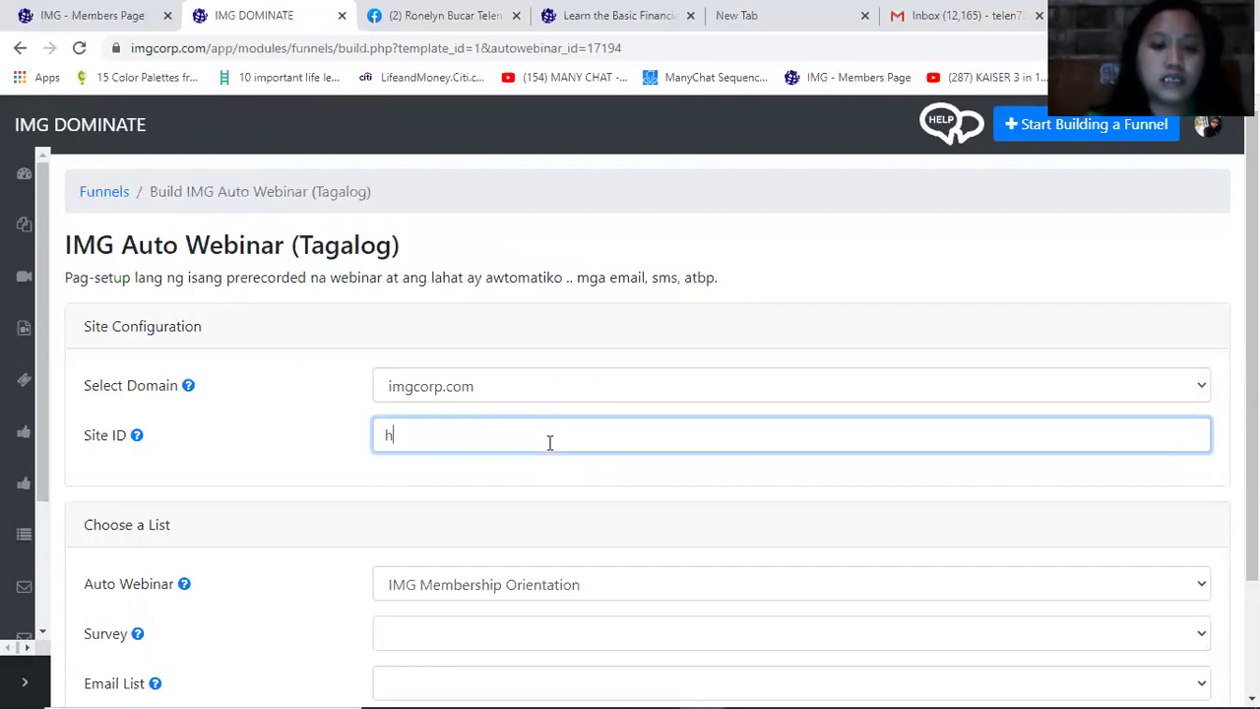
text(owmoney)
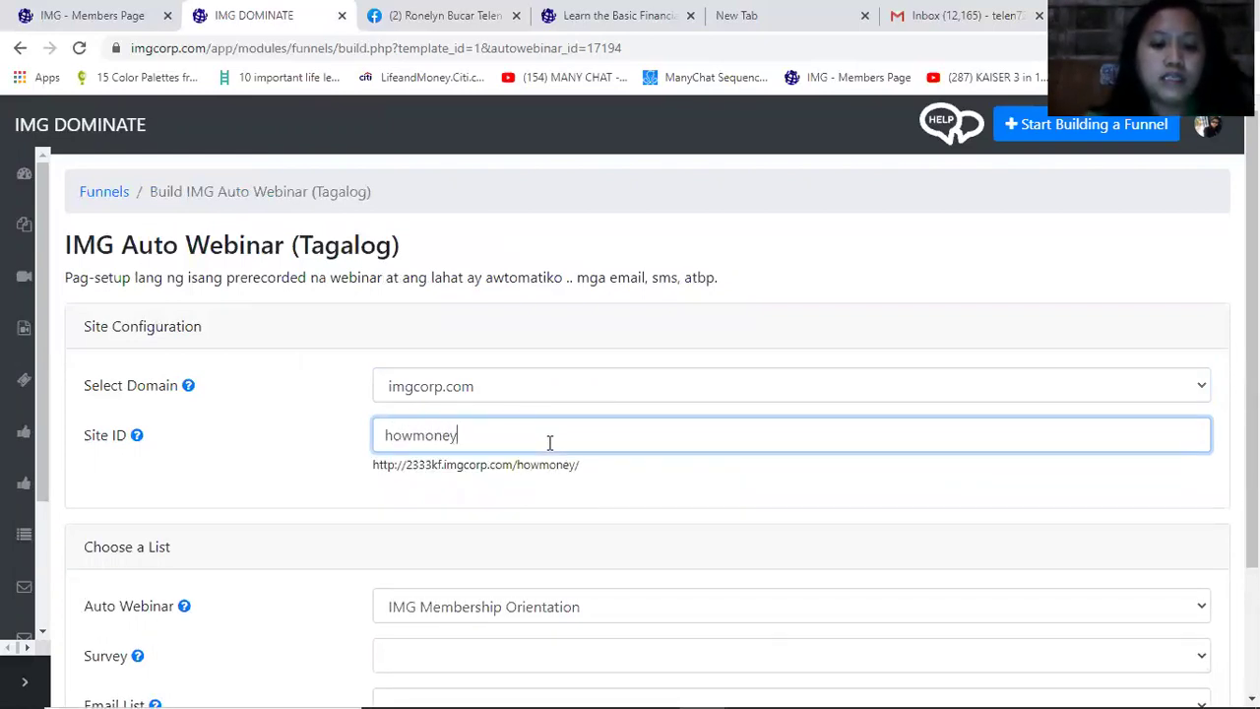
text(works)
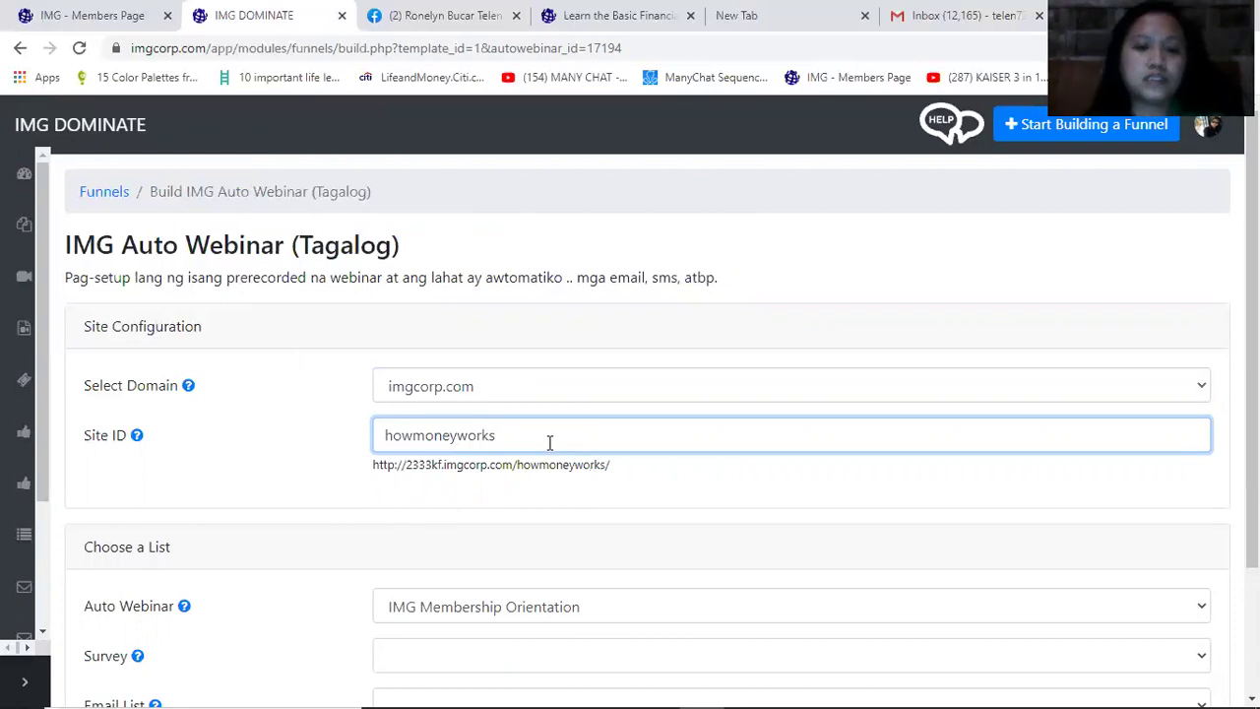
click(768, 482)
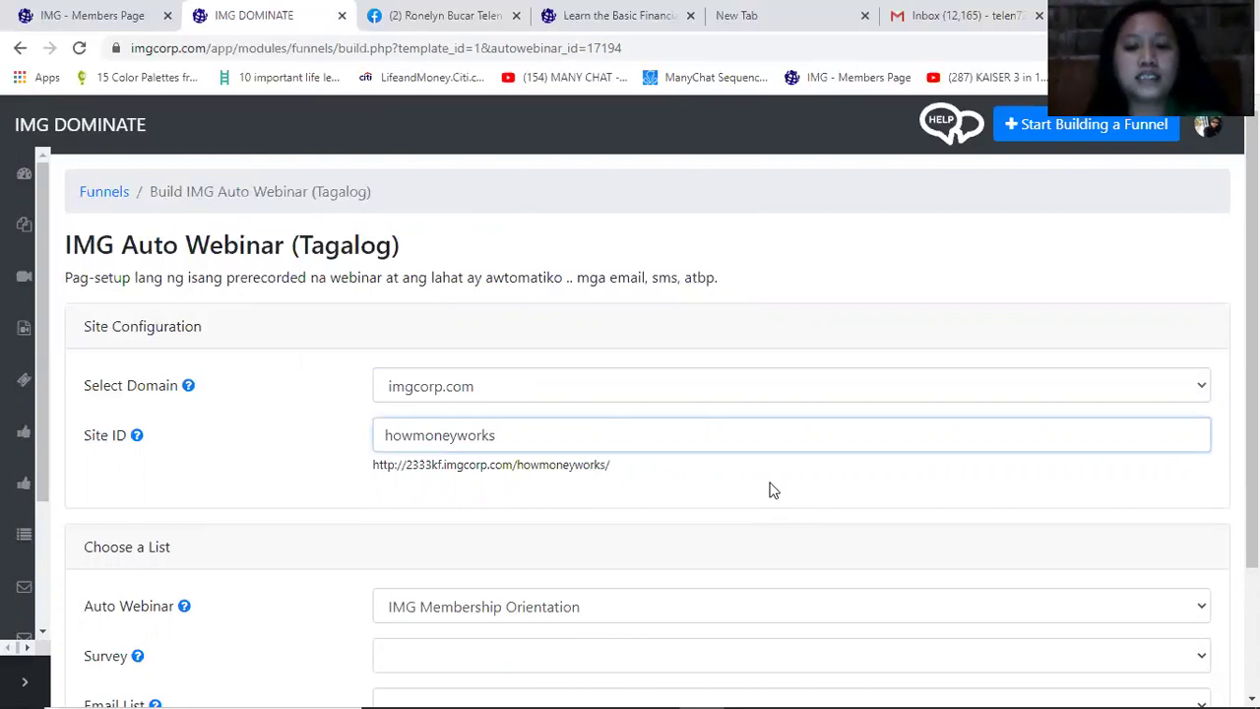
scroll(487, 362, down, 2)
drag(615, 301, 360, 305)
click(703, 326)
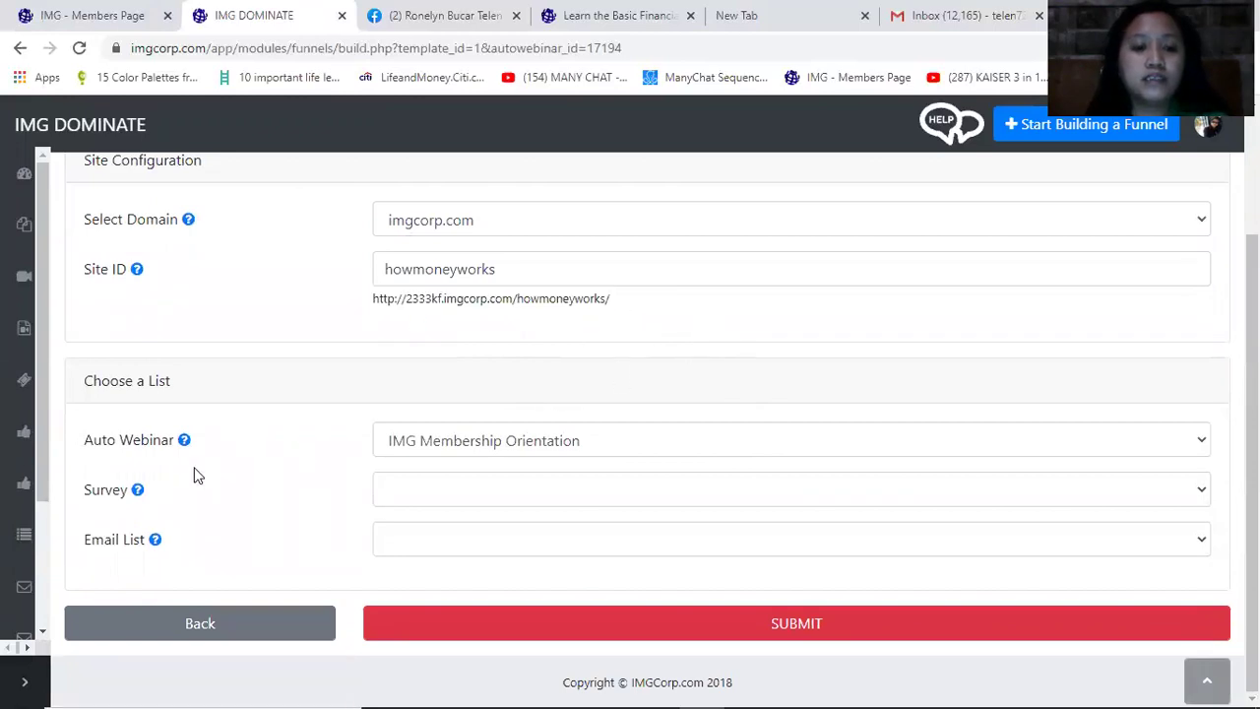
Link the IMG Membership Orientation auto webinar and the Membership Benefits Checklist survey
click(509, 448)
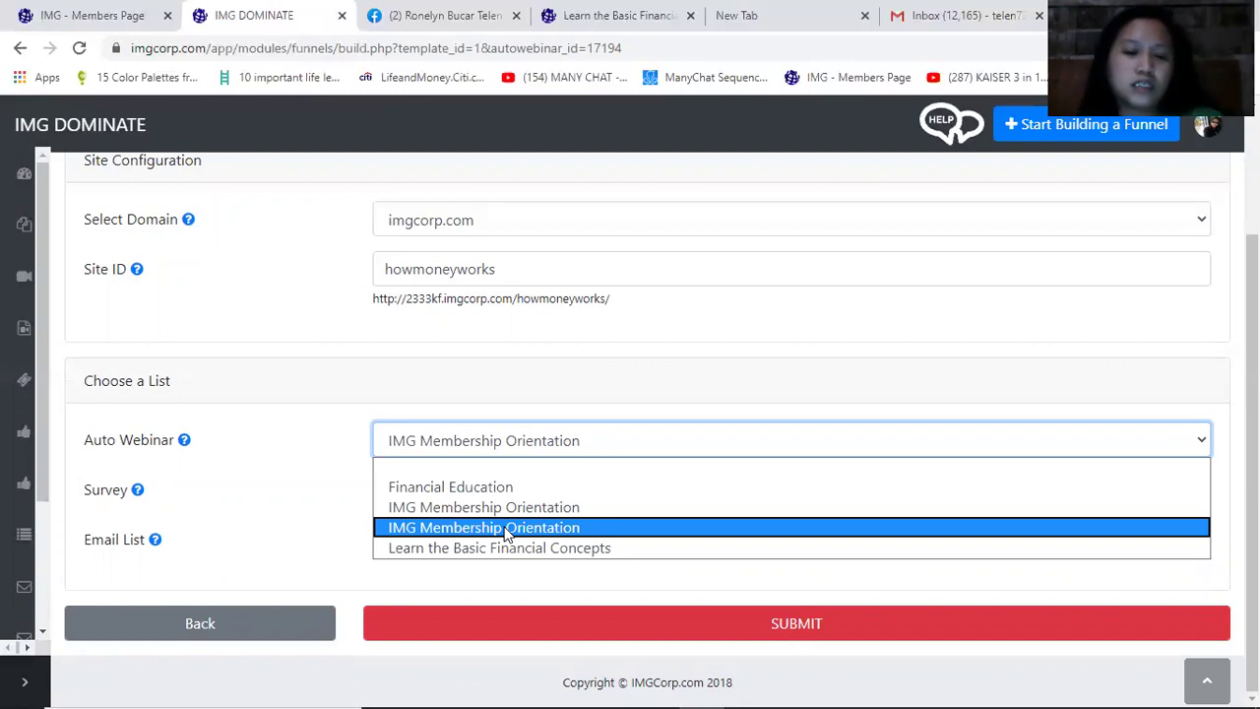
click(506, 531)
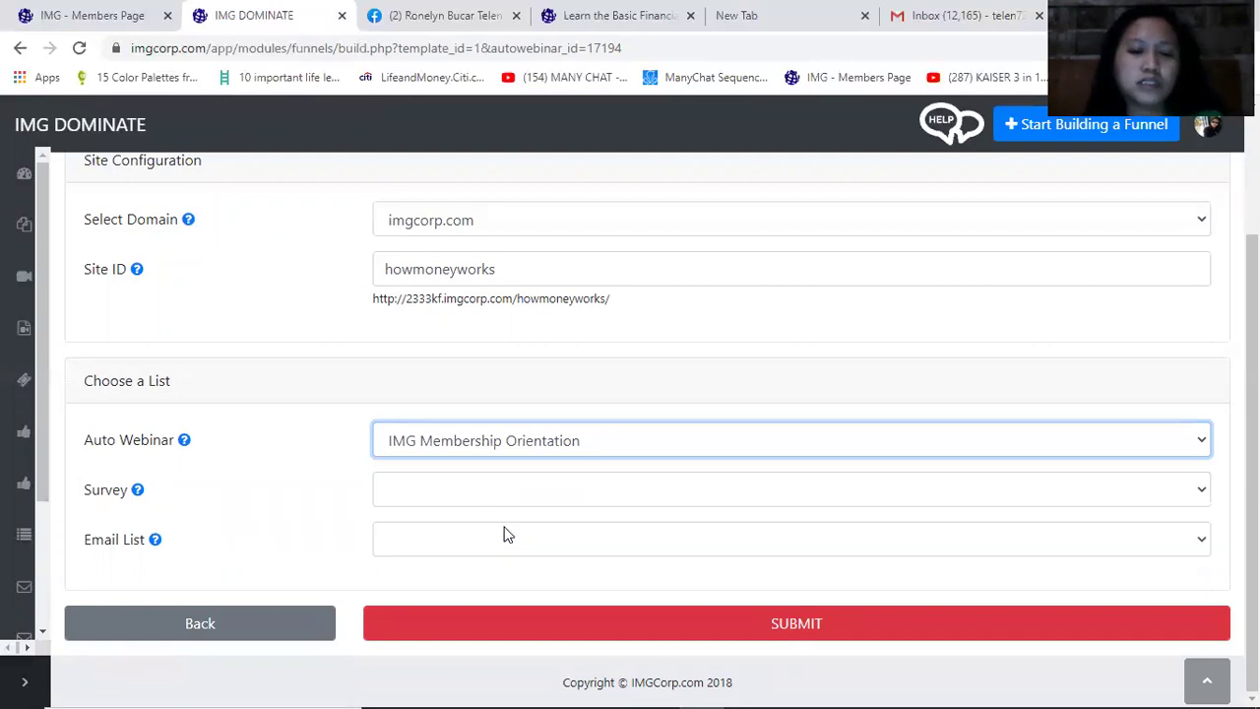
click(447, 494)
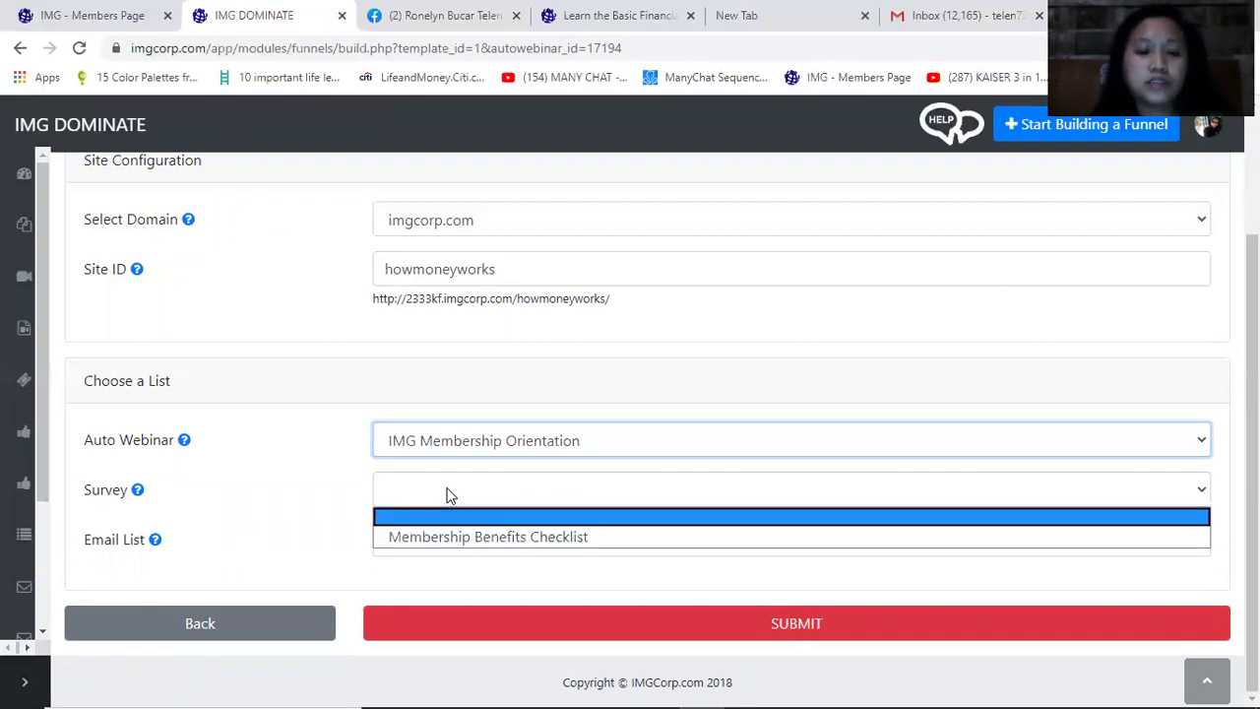
click(440, 537)
click(463, 500)
click(463, 500)
click(462, 500)
click(452, 518)
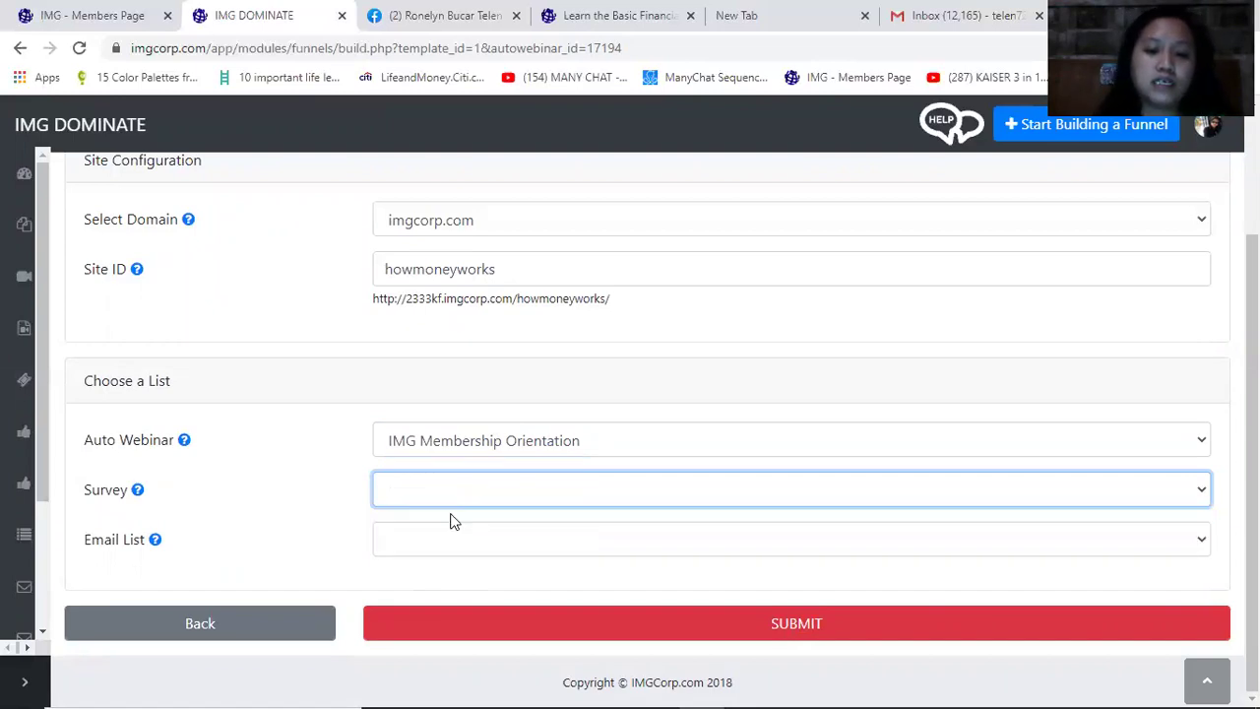
click(455, 500)
click(441, 538)
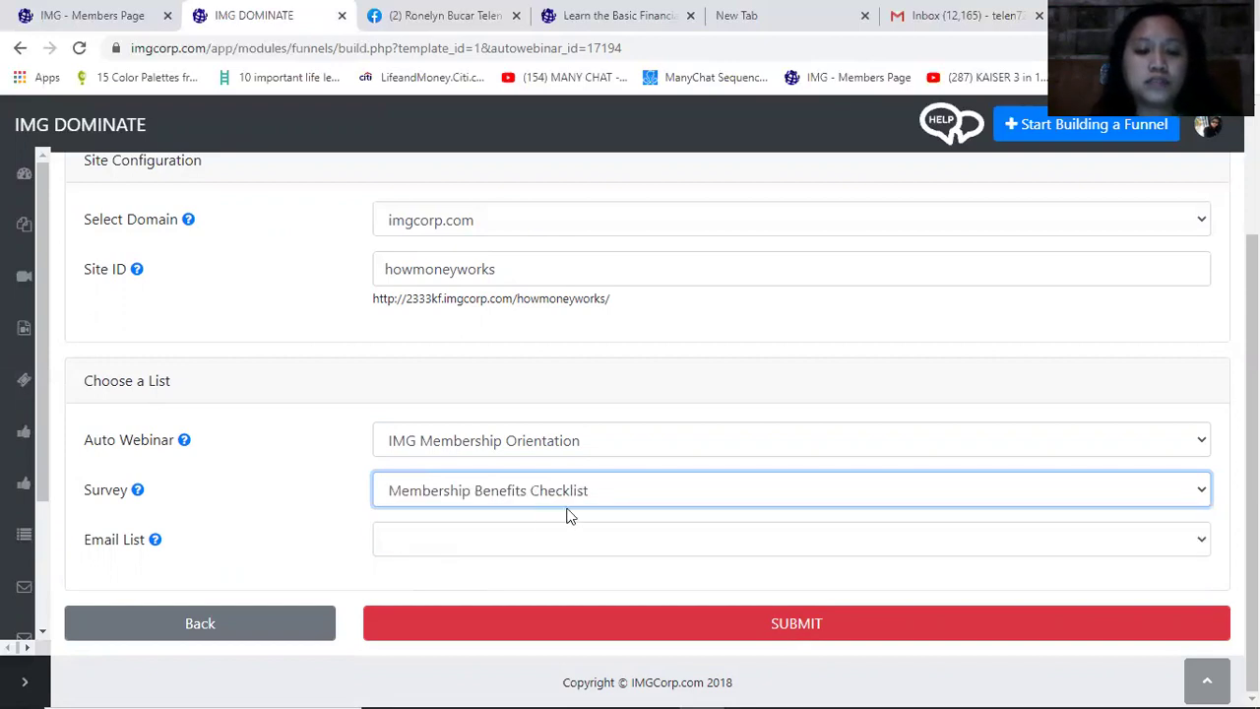
Send registrants to IMG List and submit the funnel
click(450, 547)
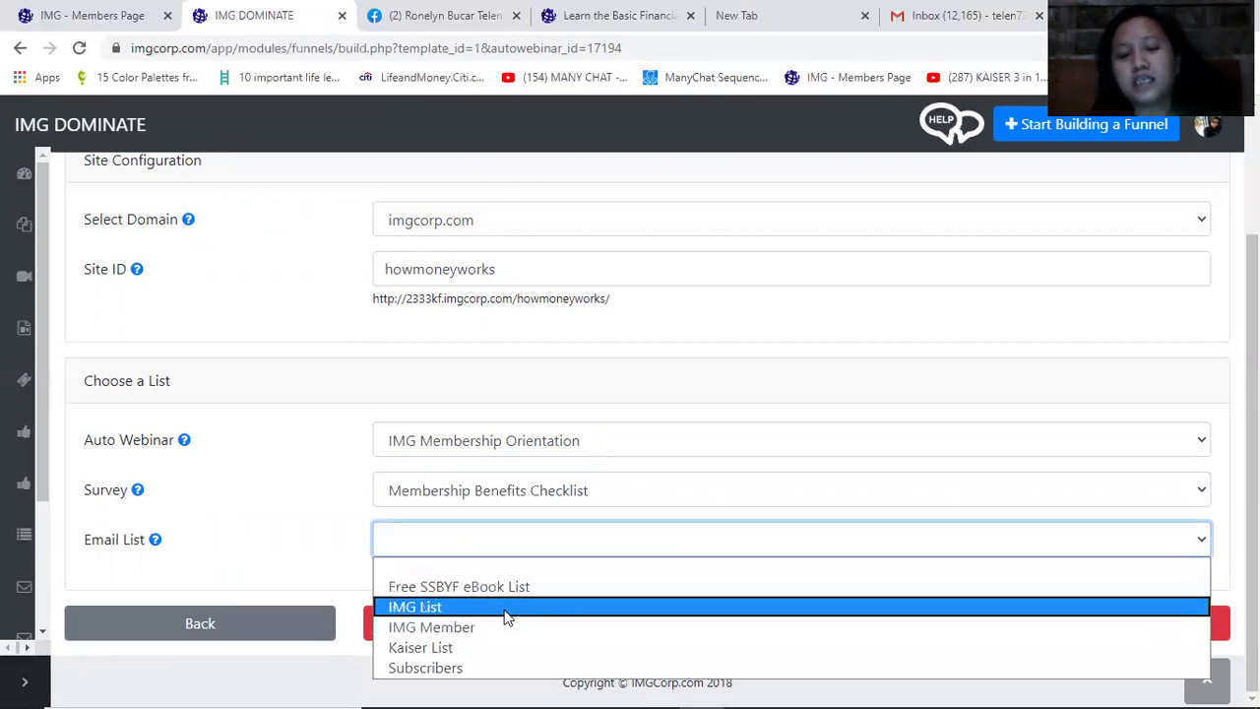
click(433, 607)
click(840, 629)
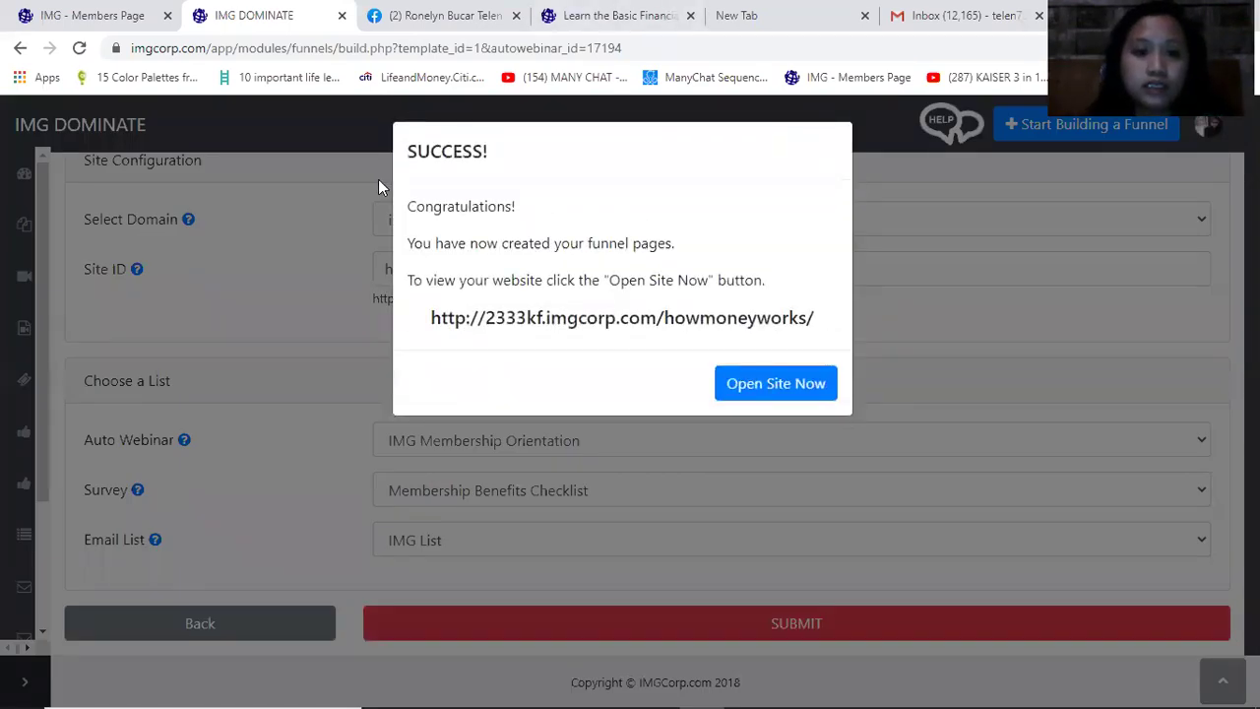
Open the new funnel site and start sharing the howmoneyworks funnel on Facebook
drag(415, 206, 569, 210)
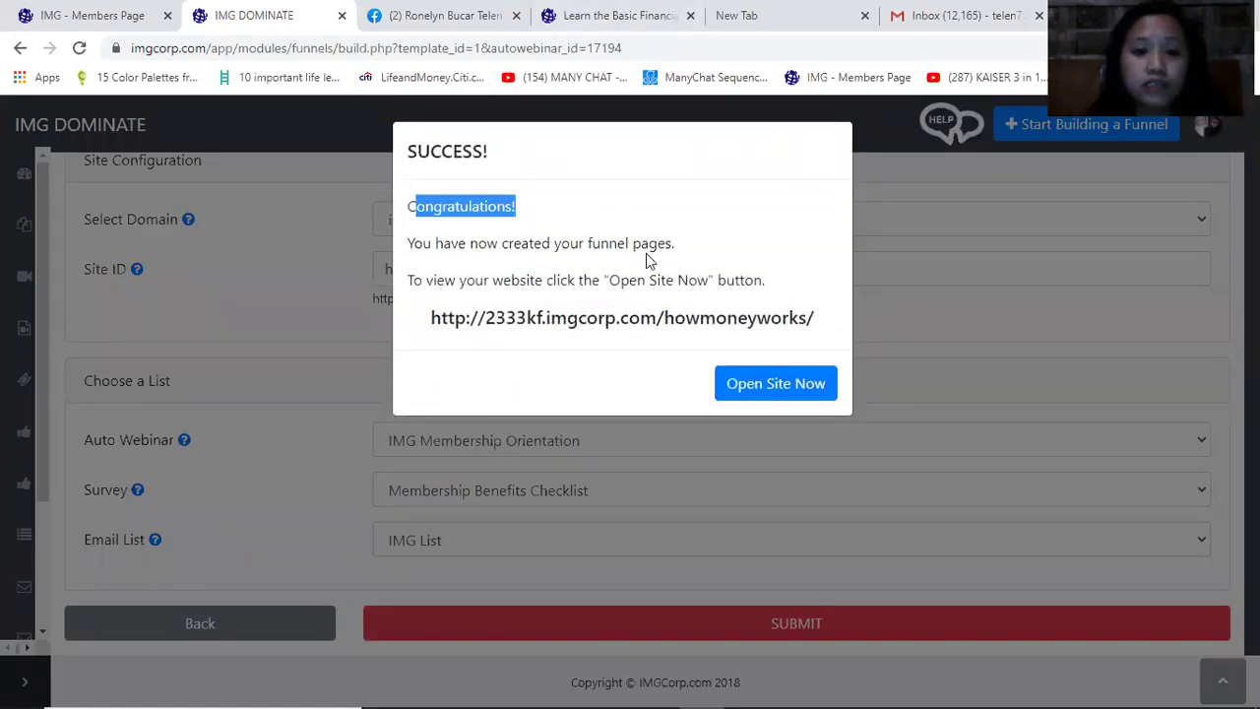
drag(579, 279, 686, 259)
click(789, 385)
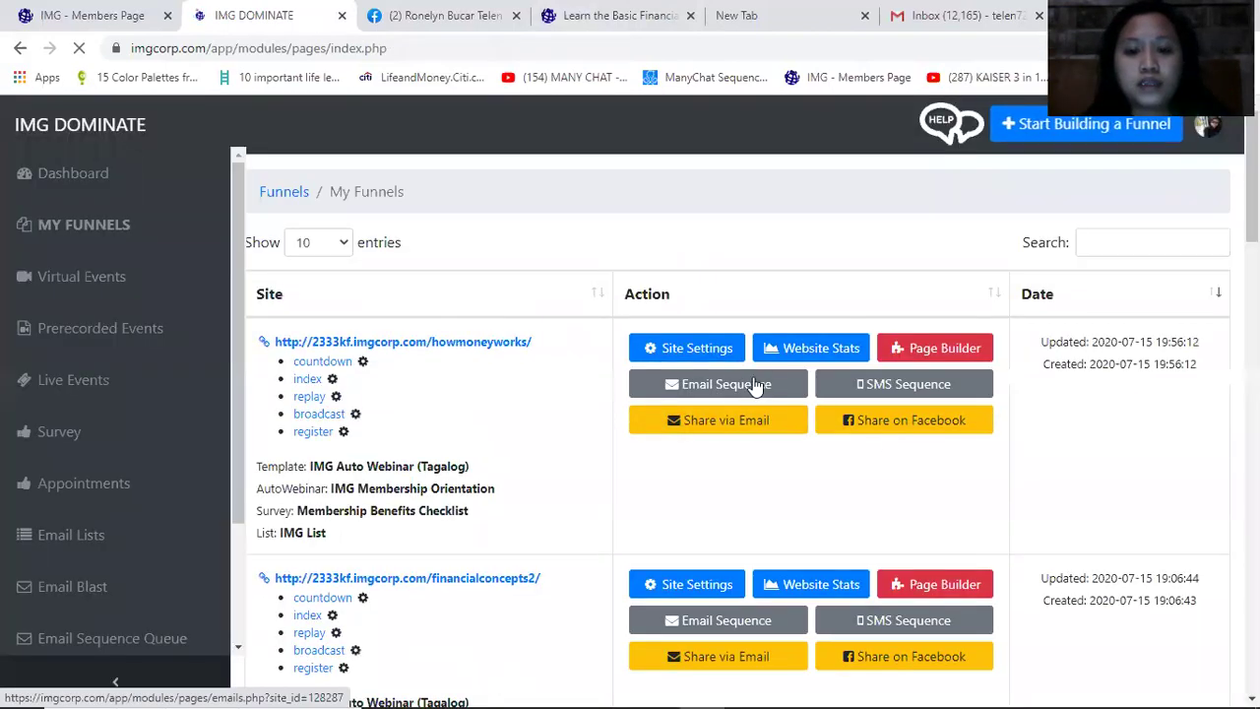
click(891, 425)
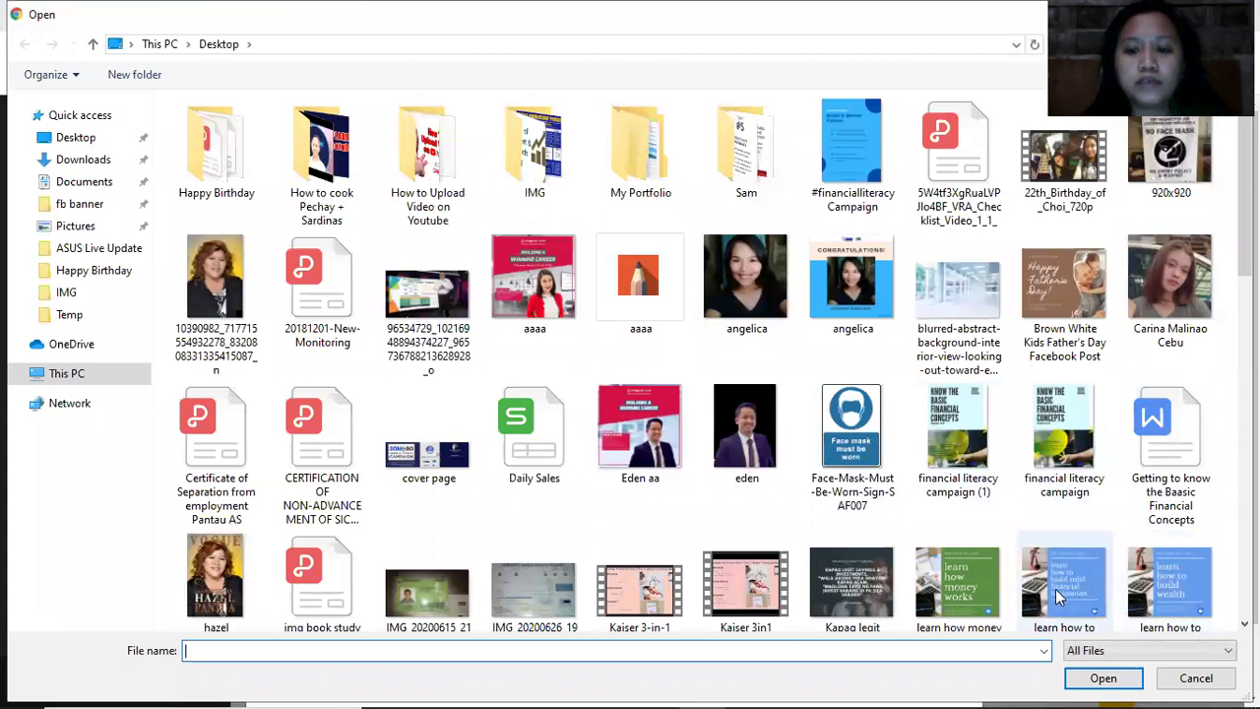
Upload 'learn how money works.png' from the Desktop as the Facebook share image
click(943, 588)
scroll(1226, 599, down, 3)
click(1106, 679)
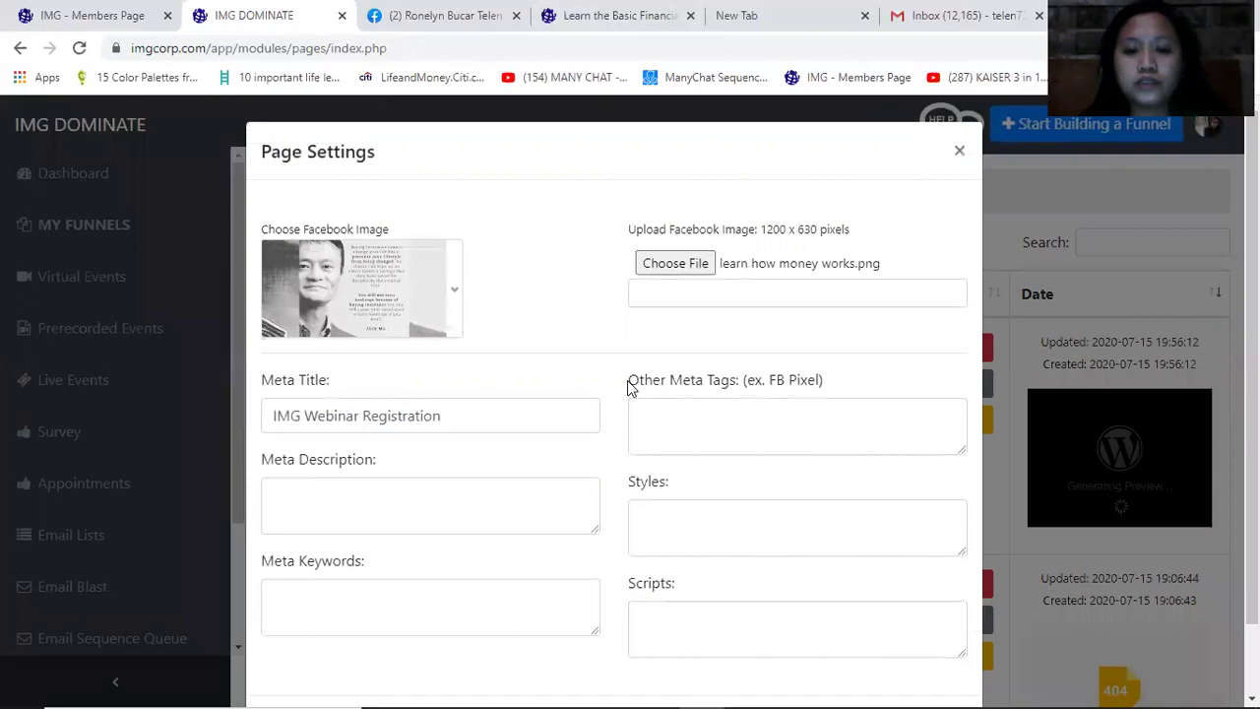
Replace the Meta Title with 'Learn How Money Works'
scroll(624, 332, down, 1)
drag(436, 335, 150, 329)
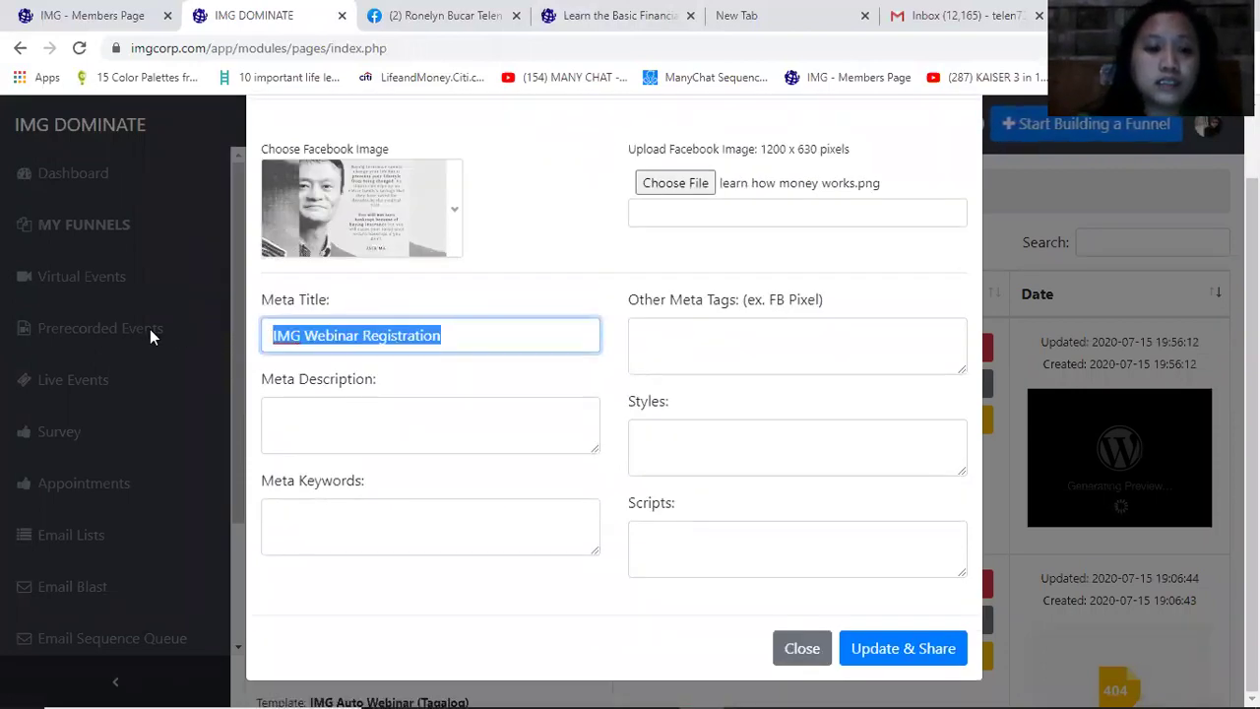
text(Leae)
key(BackSpace)
text(rn How)
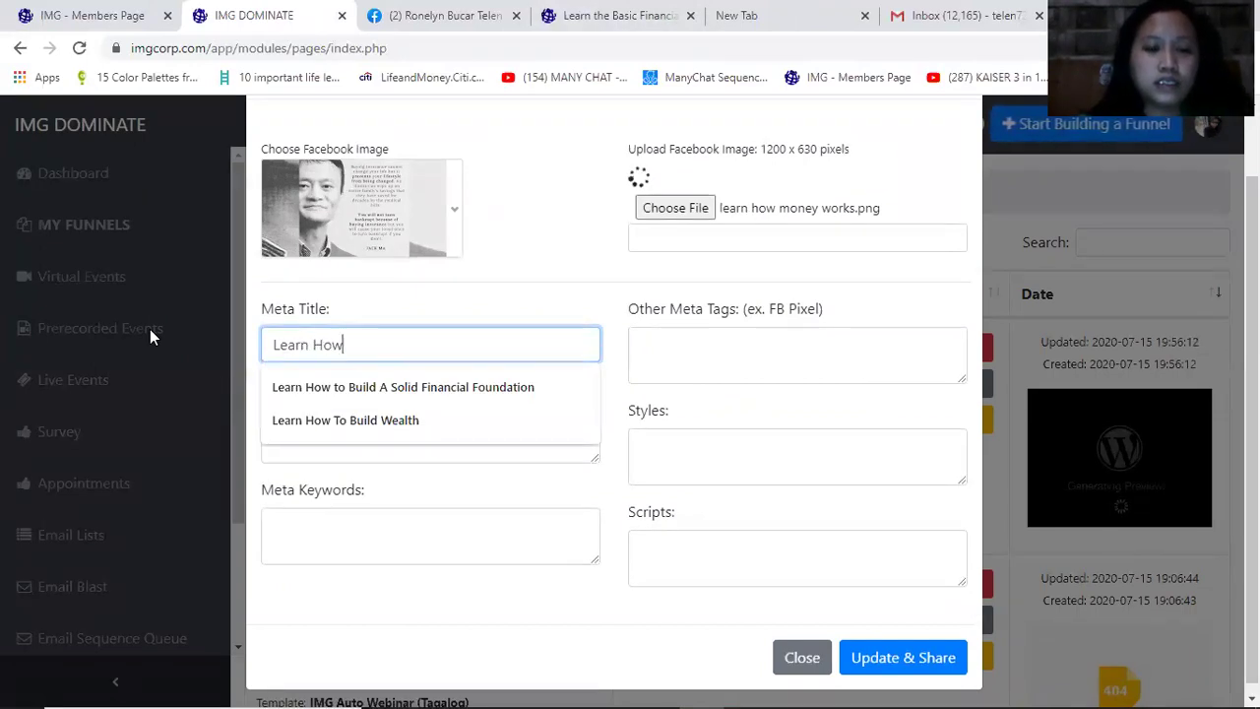
text( Money Works)
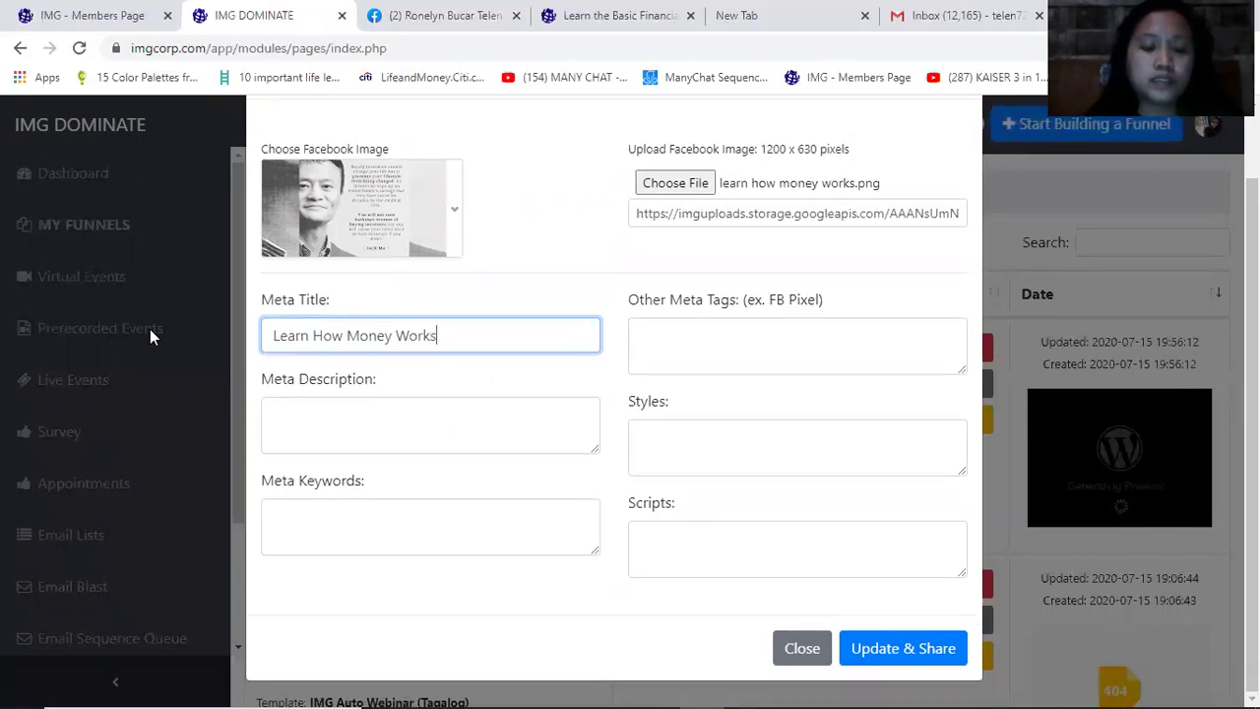
Enter 'Register Now for FREE! Hurry Limited Slots Only!' as the Meta Description
click(409, 419)
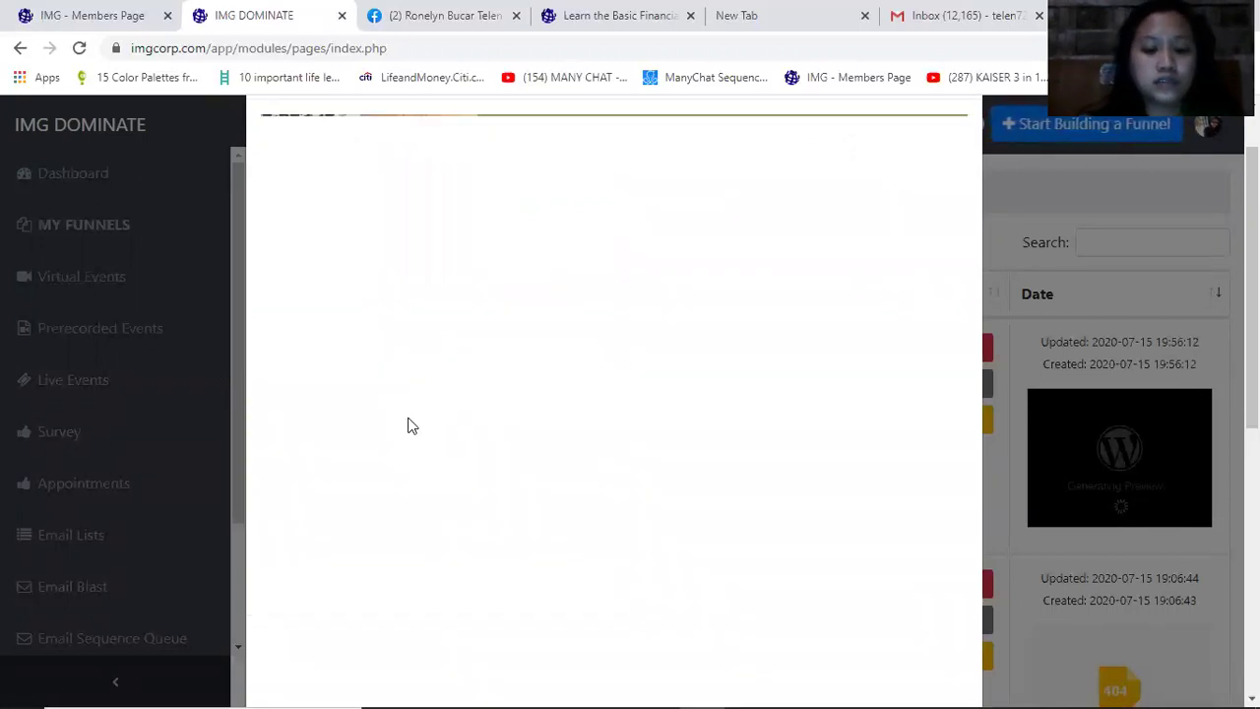
text(Reg)
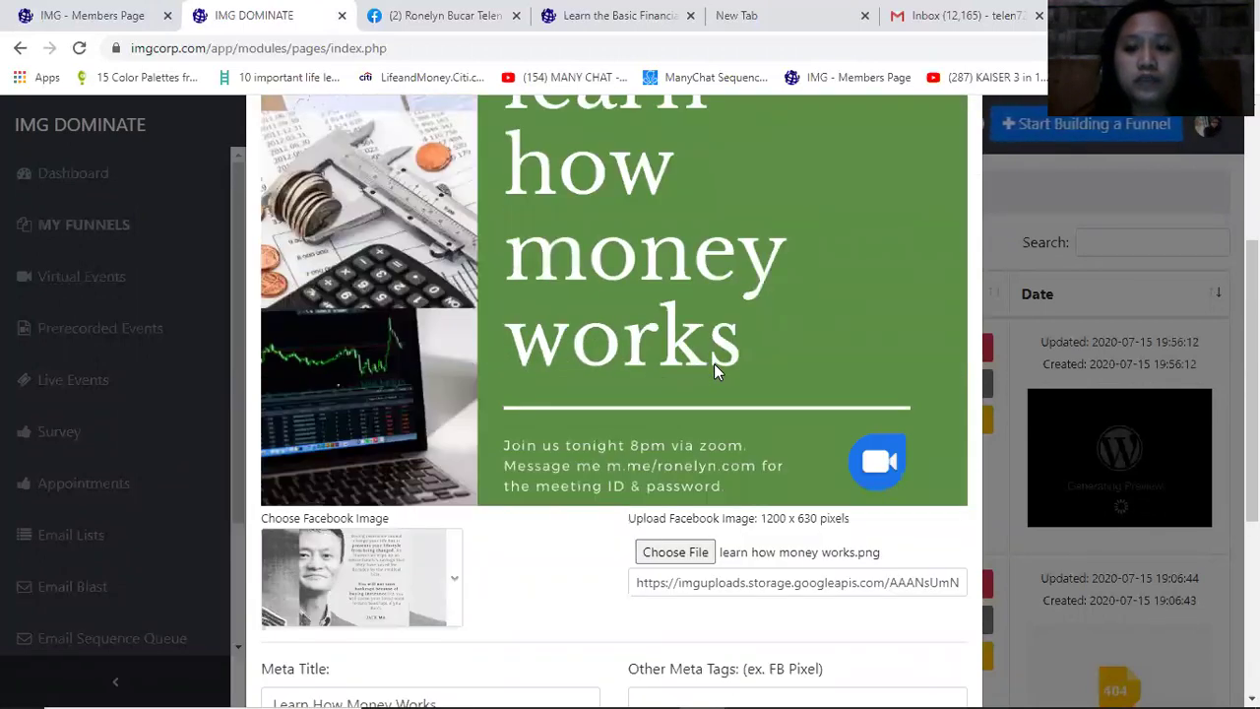
text(ister Now! )
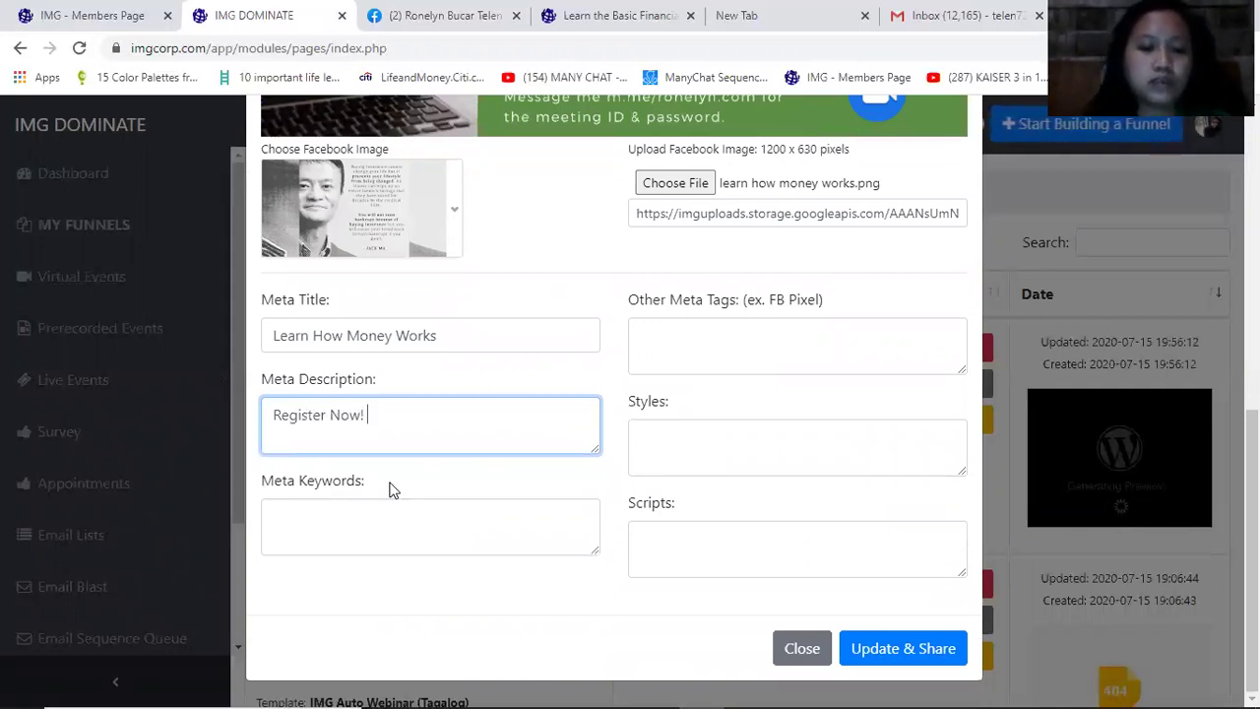
text(Hurry Limited )
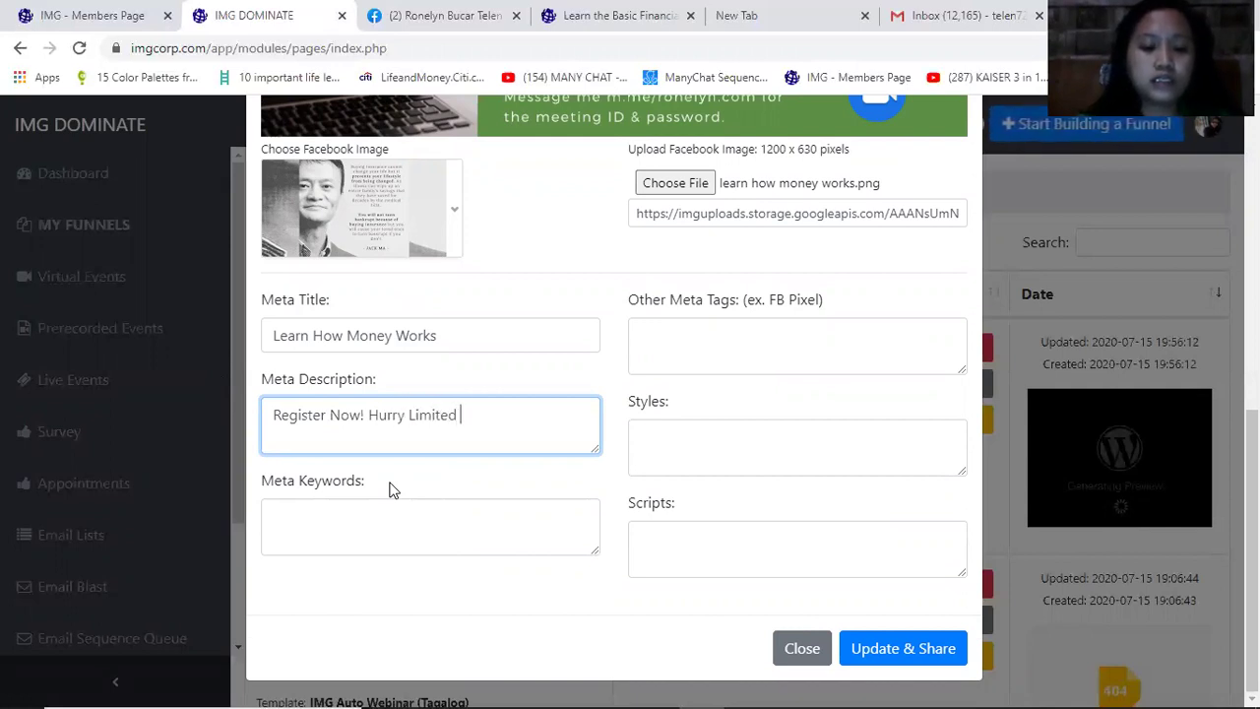
text(Slots)
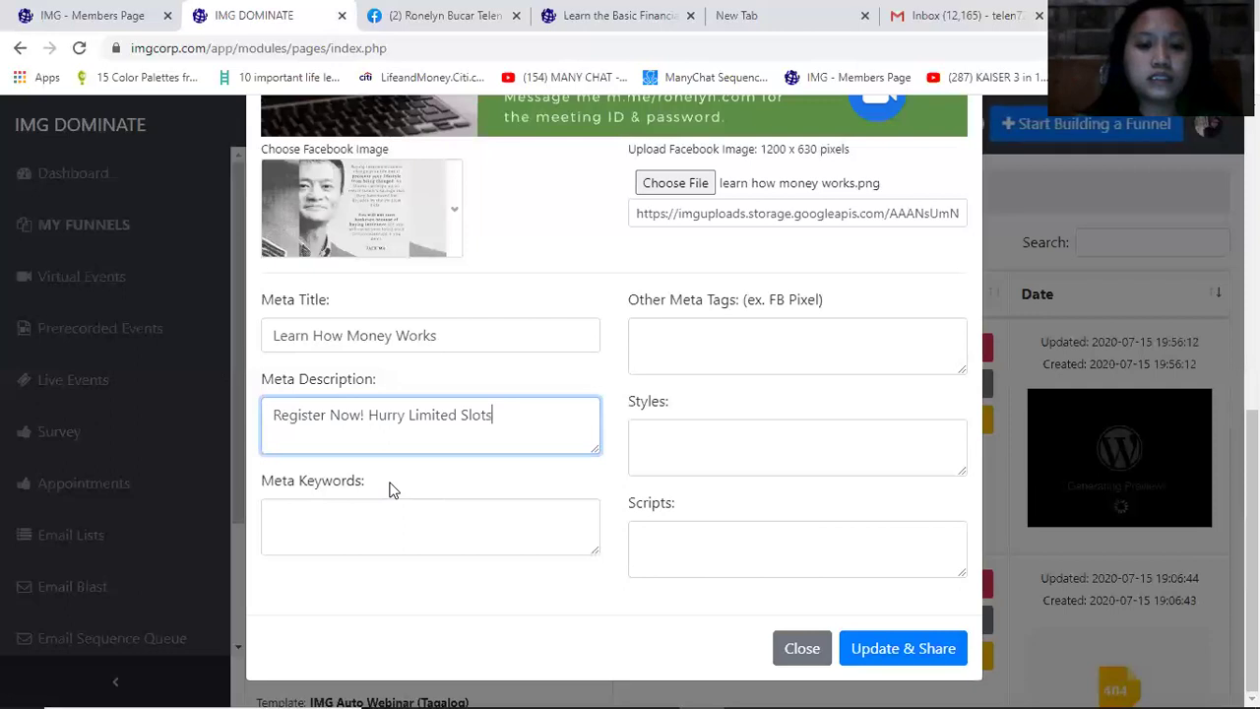
text( Only)
click(360, 428)
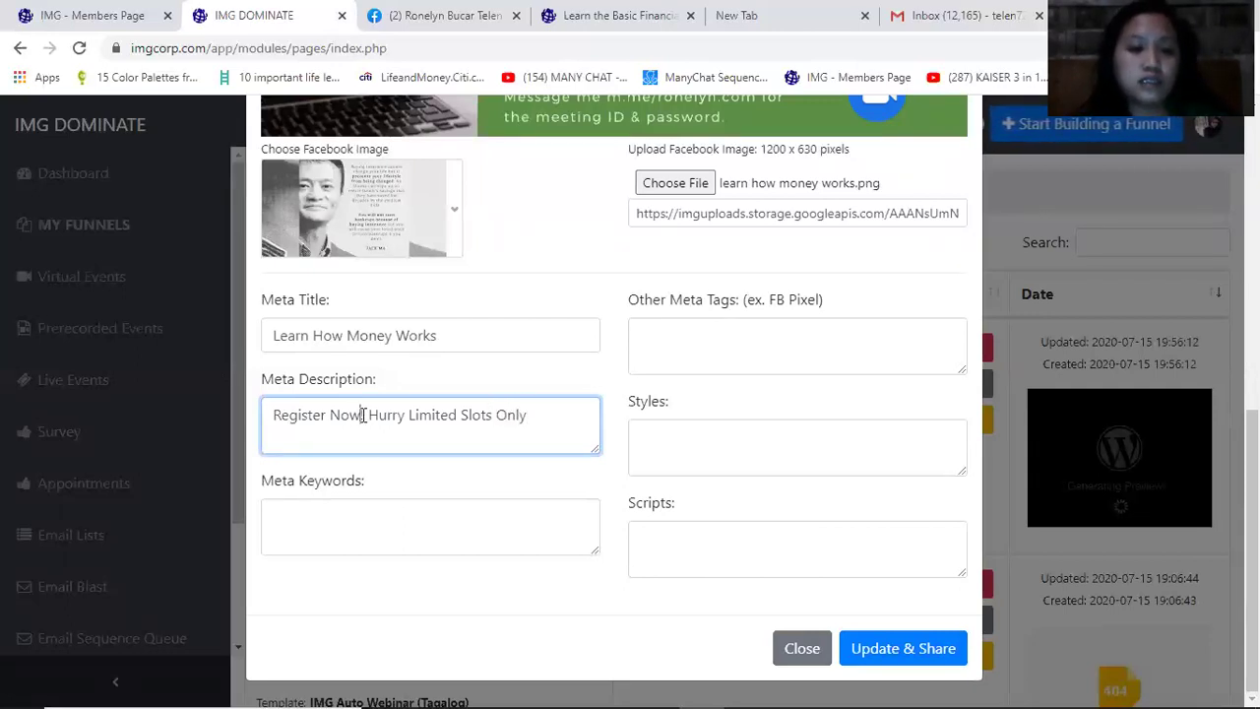
key(BackSpace)
text(for F)
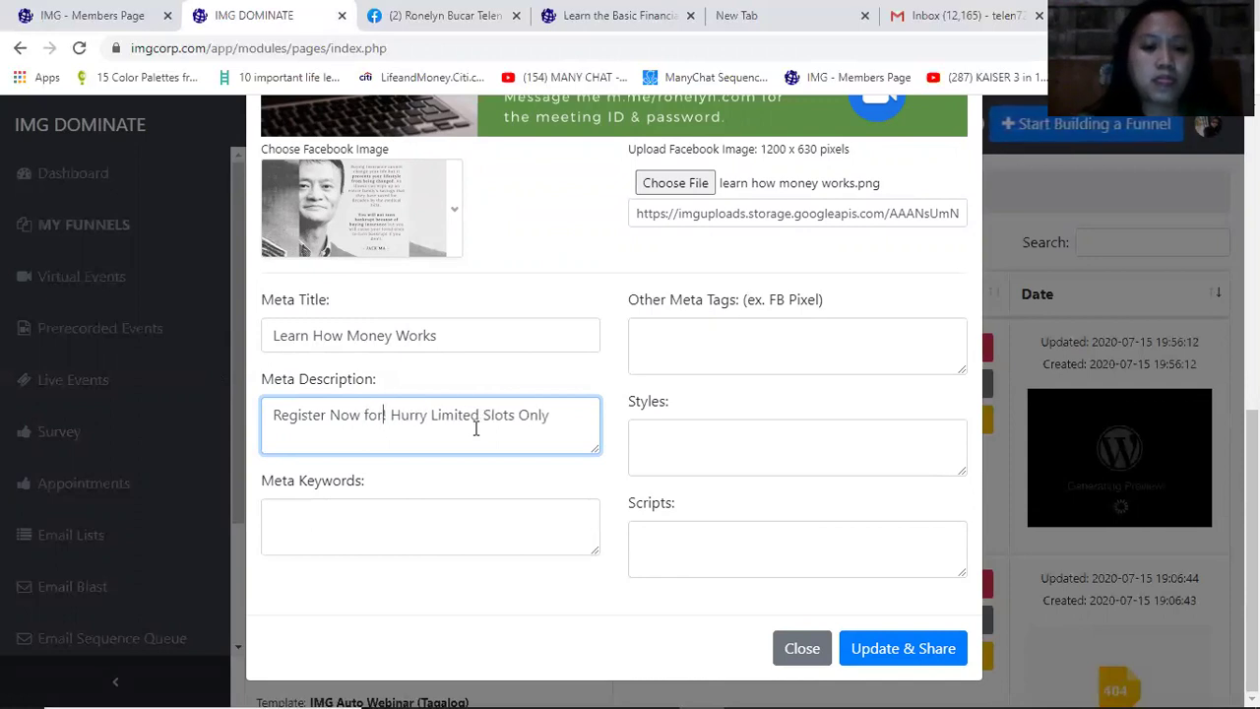
text(REE!)
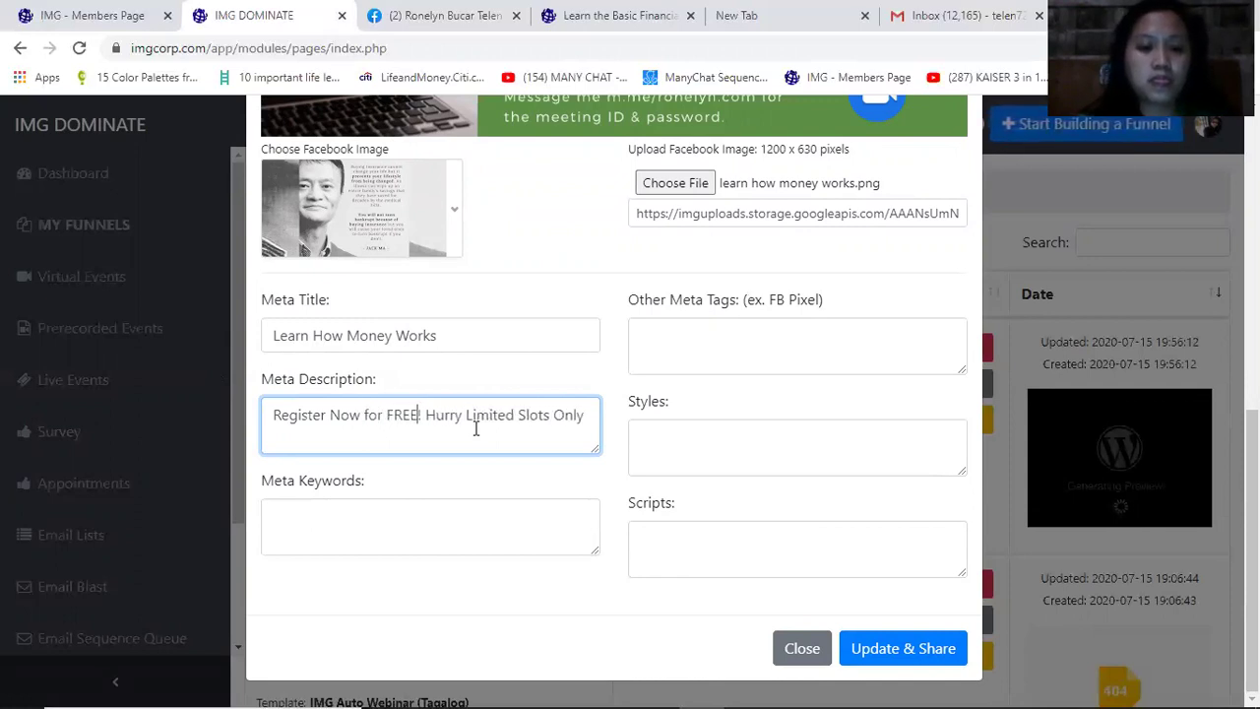
click(594, 409)
text(!)
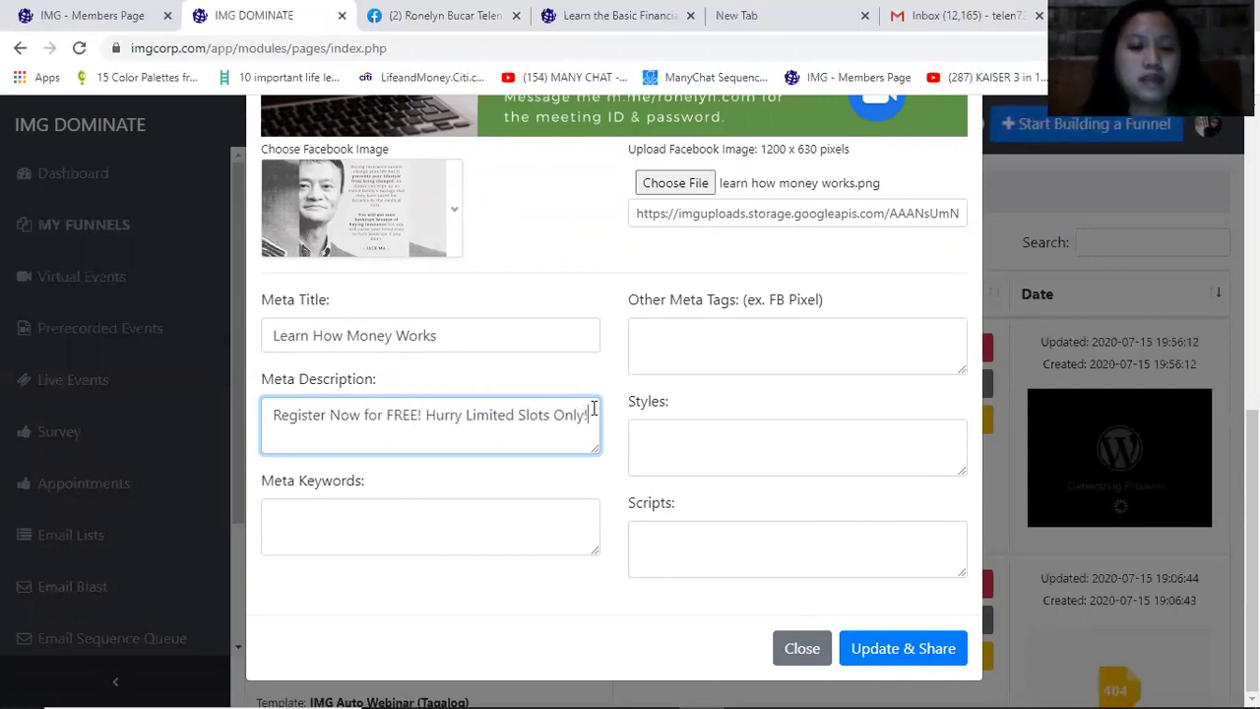
click(349, 511)
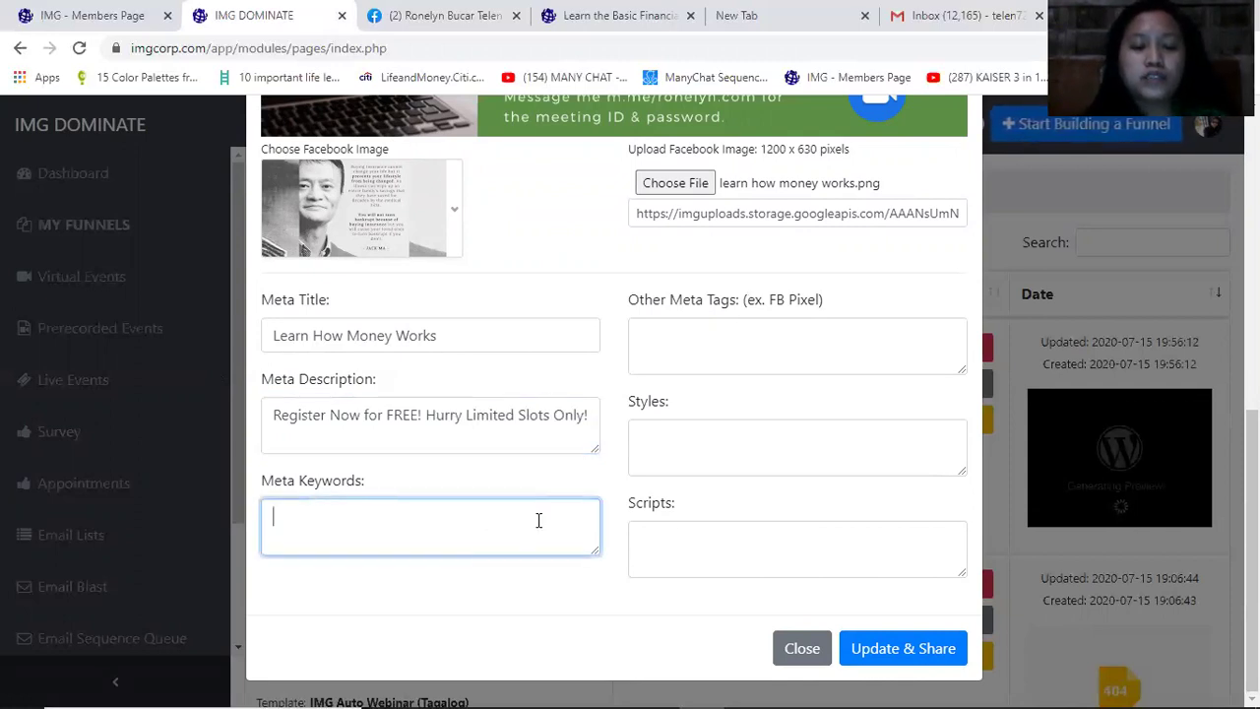
click(758, 355)
Save the page settings with Update & Share and choose to share on Facebook
click(734, 451)
click(724, 543)
click(930, 658)
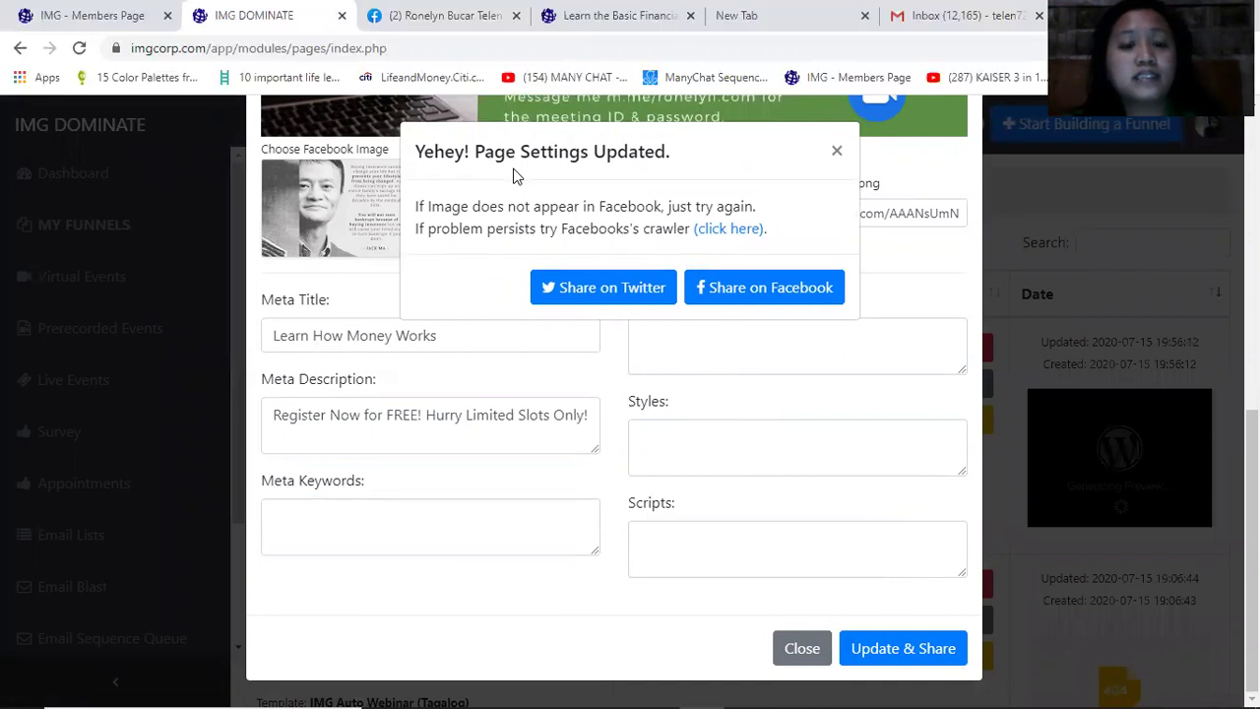
click(752, 294)
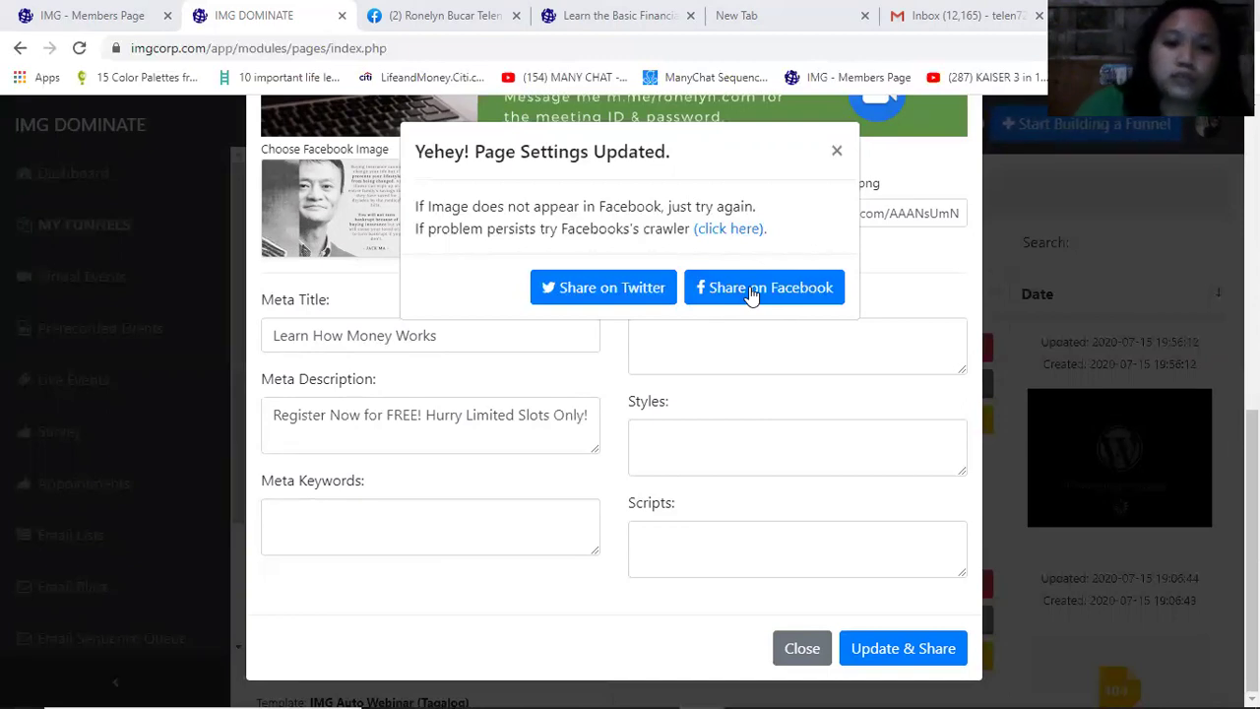
Retry sharing on Facebook, check the registration page, then go to the Facebook tab
click(751, 293)
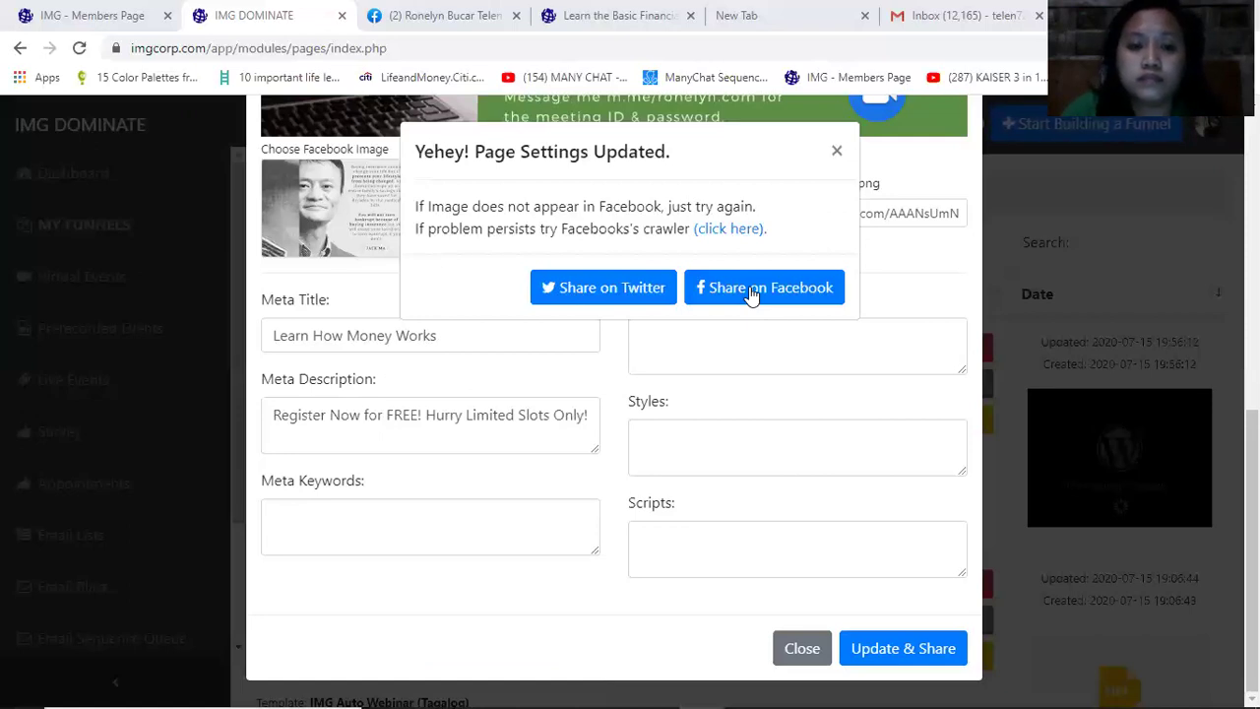
click(751, 293)
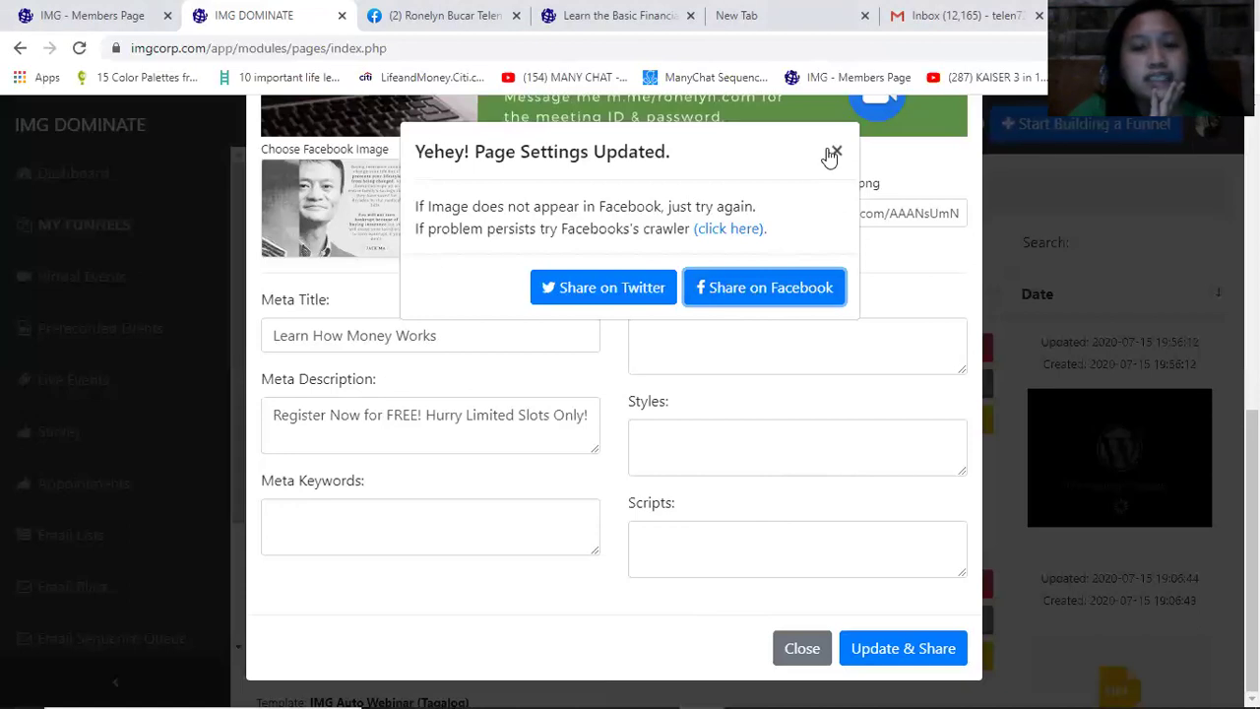
click(610, 16)
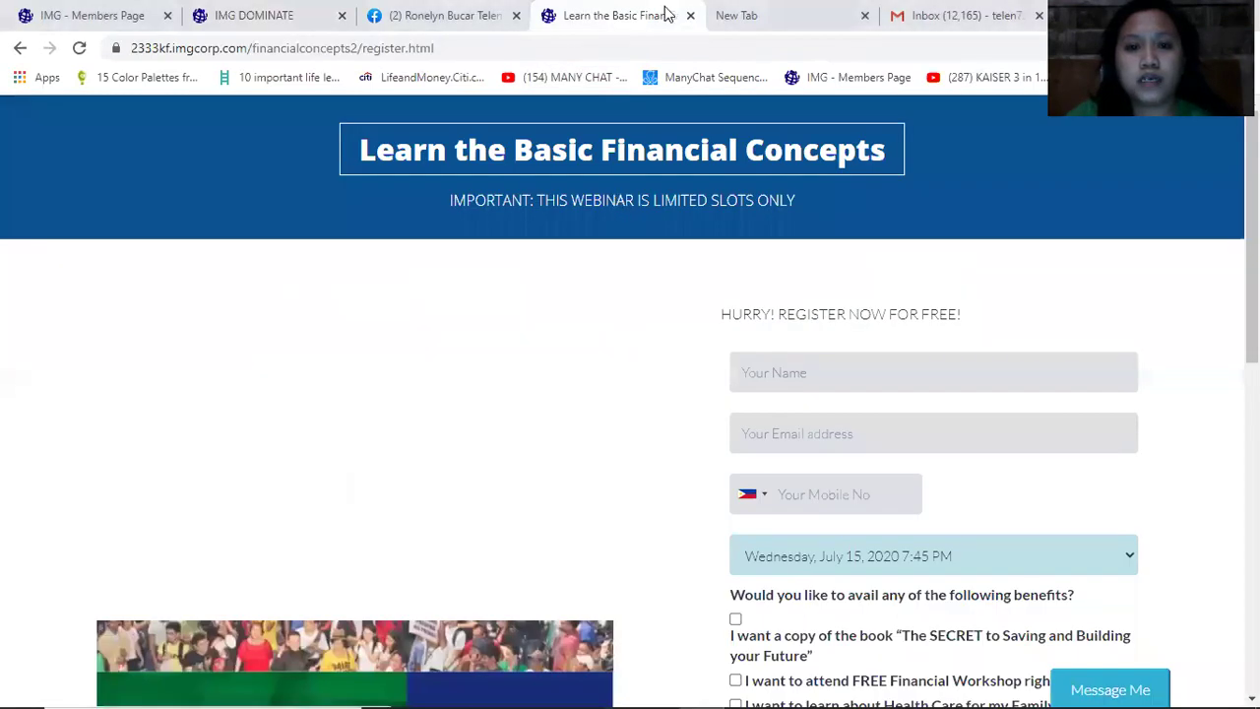
click(414, 17)
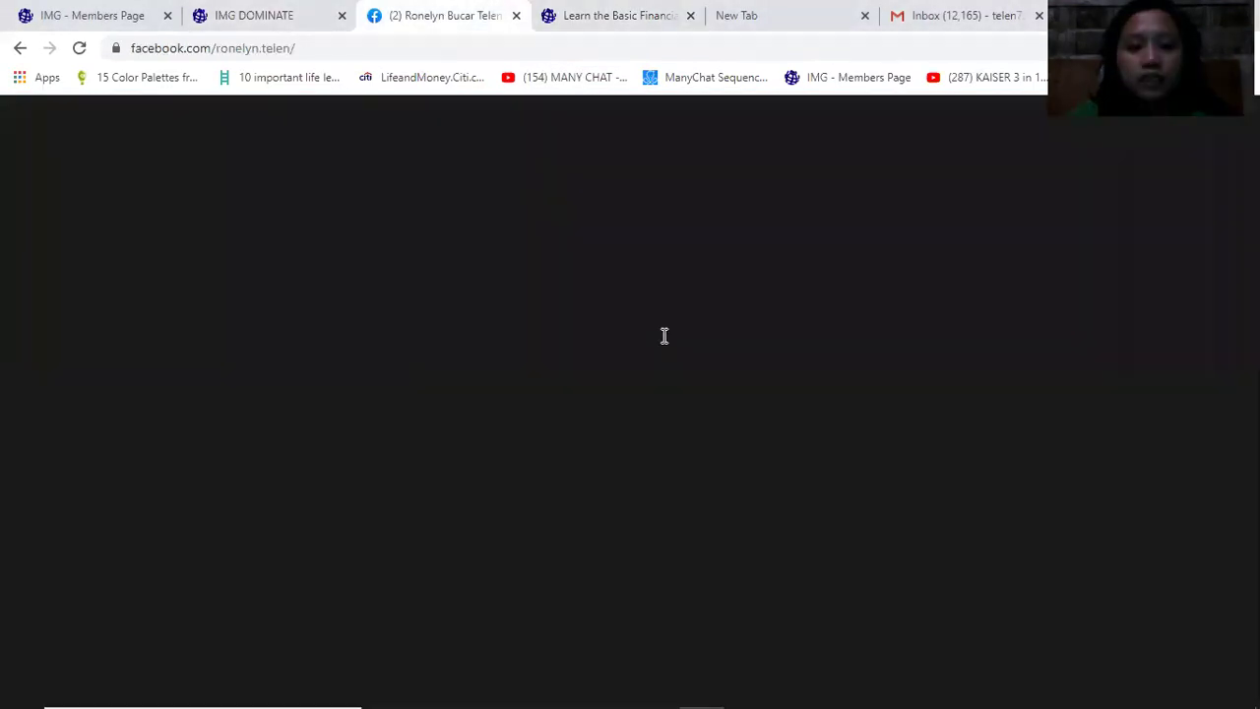
Reload the Facebook profile and scroll through its posts to find the shared link
scroll(733, 394, up, 5)
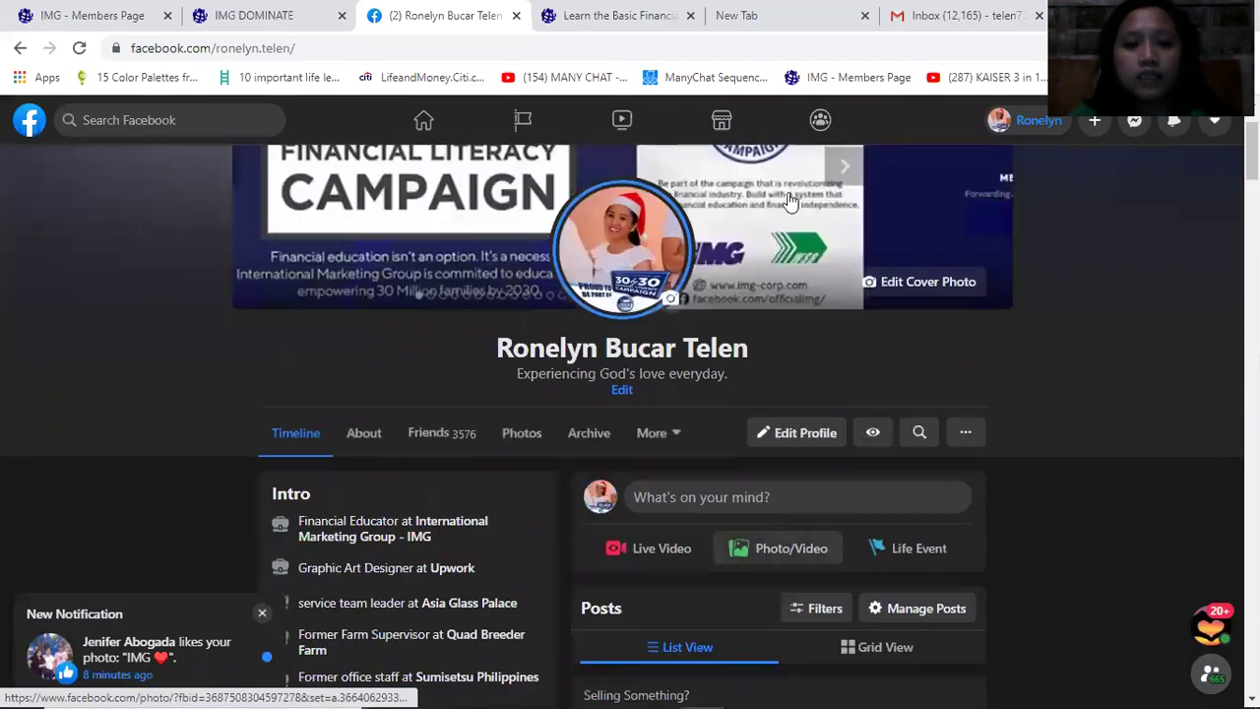
click(816, 48)
key(Return)
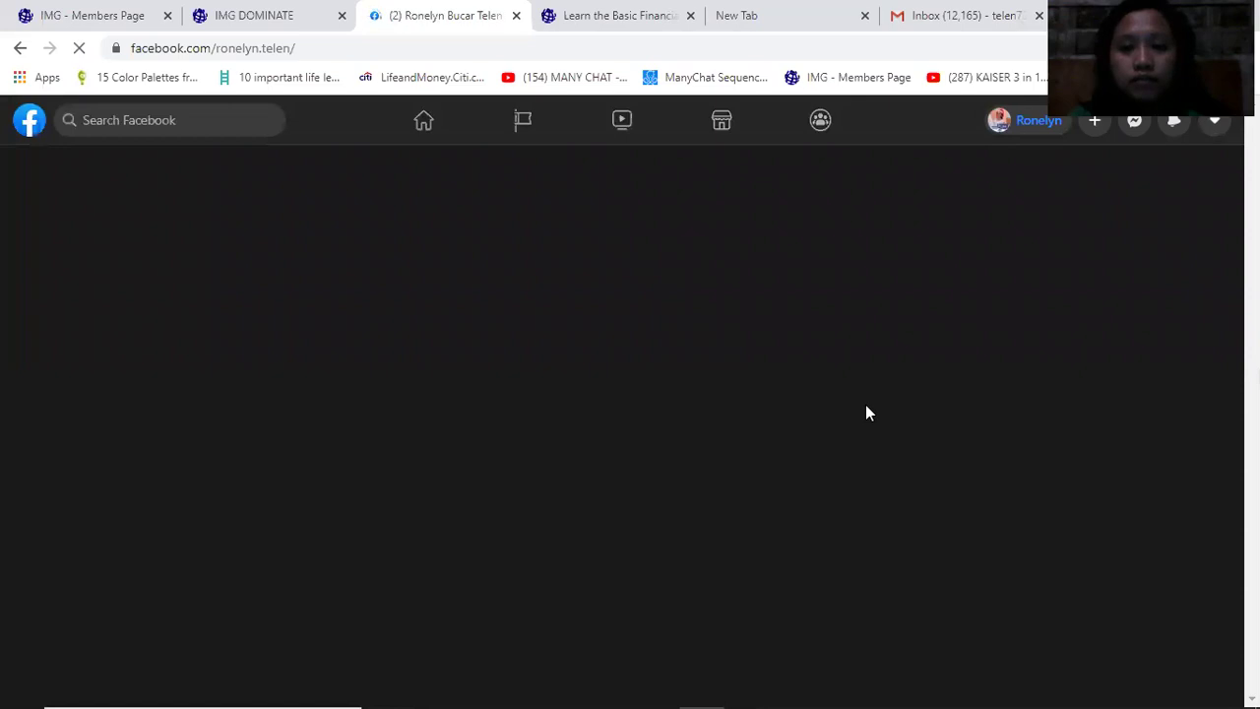
scroll(782, 573, down, 4)
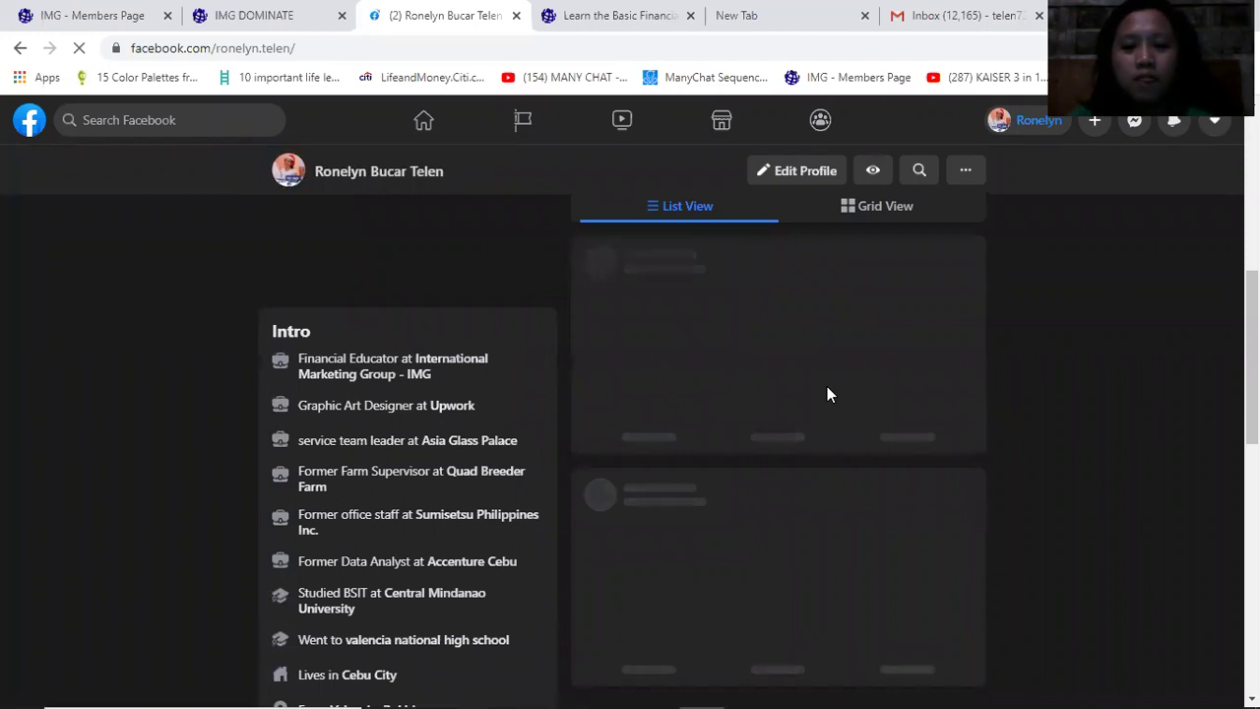
scroll(827, 389, down, 4)
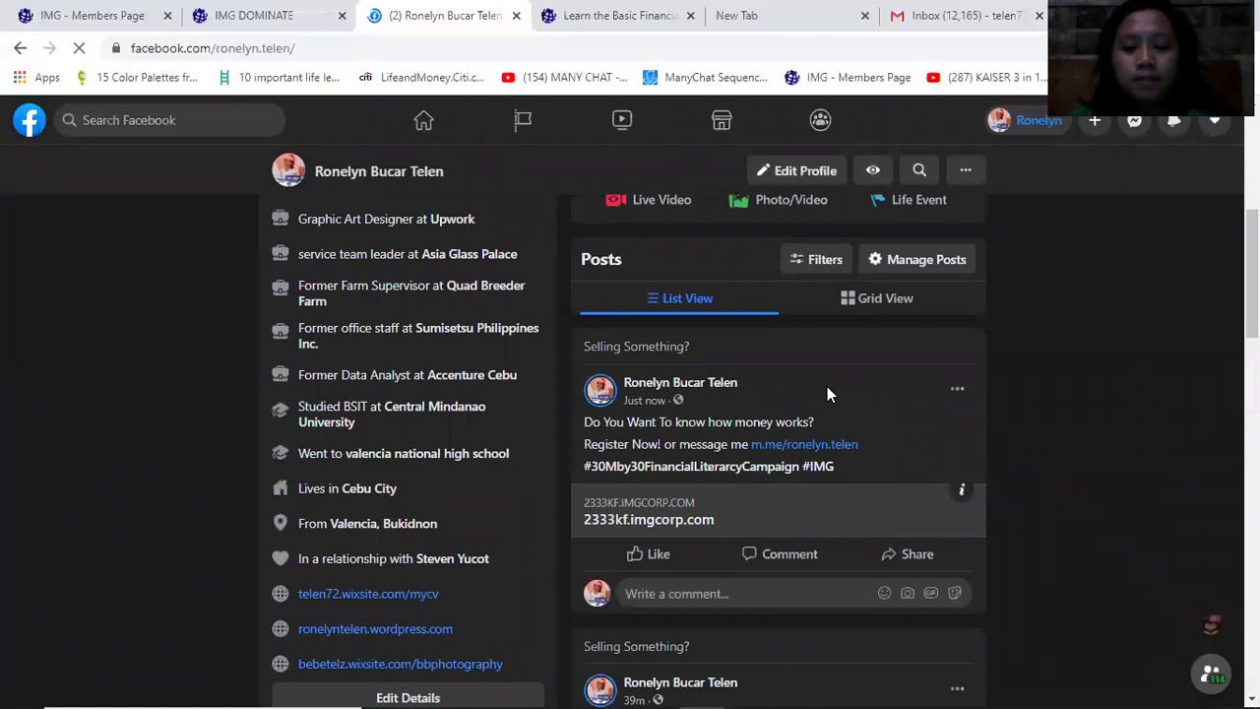
scroll(827, 392, down, 1)
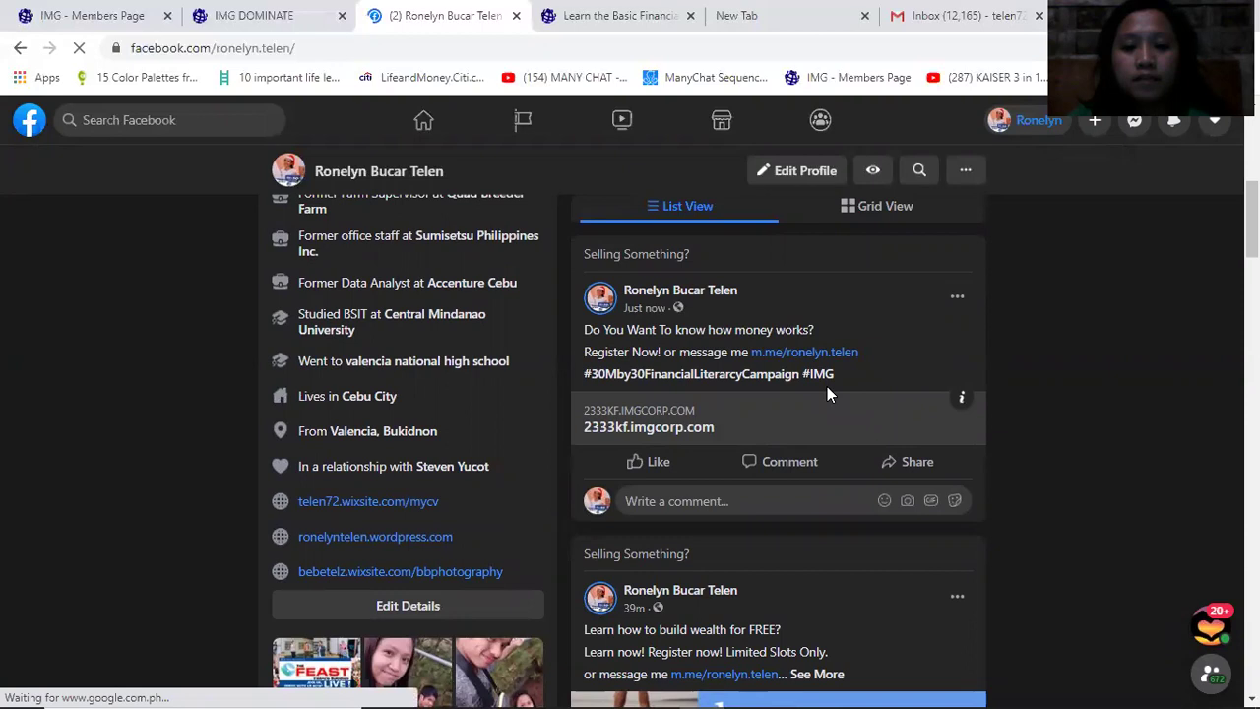
scroll(827, 391, down, 1)
scroll(823, 394, up, 2)
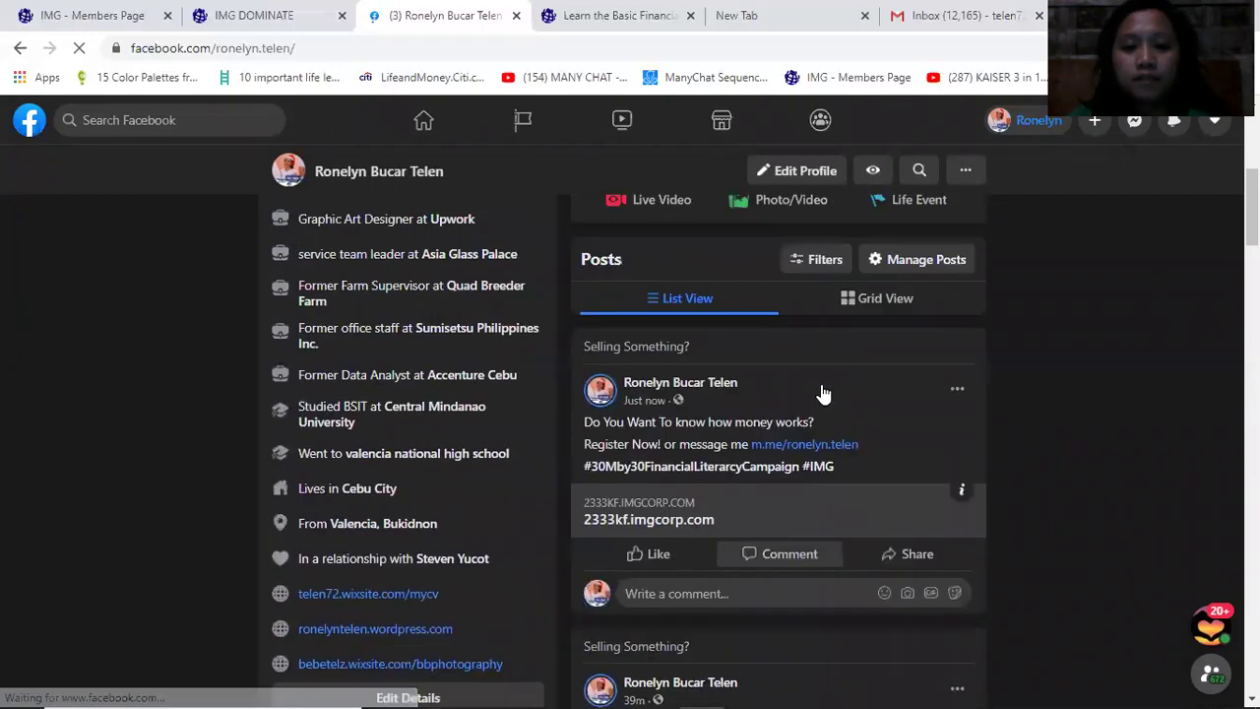
scroll(802, 425, down, 1)
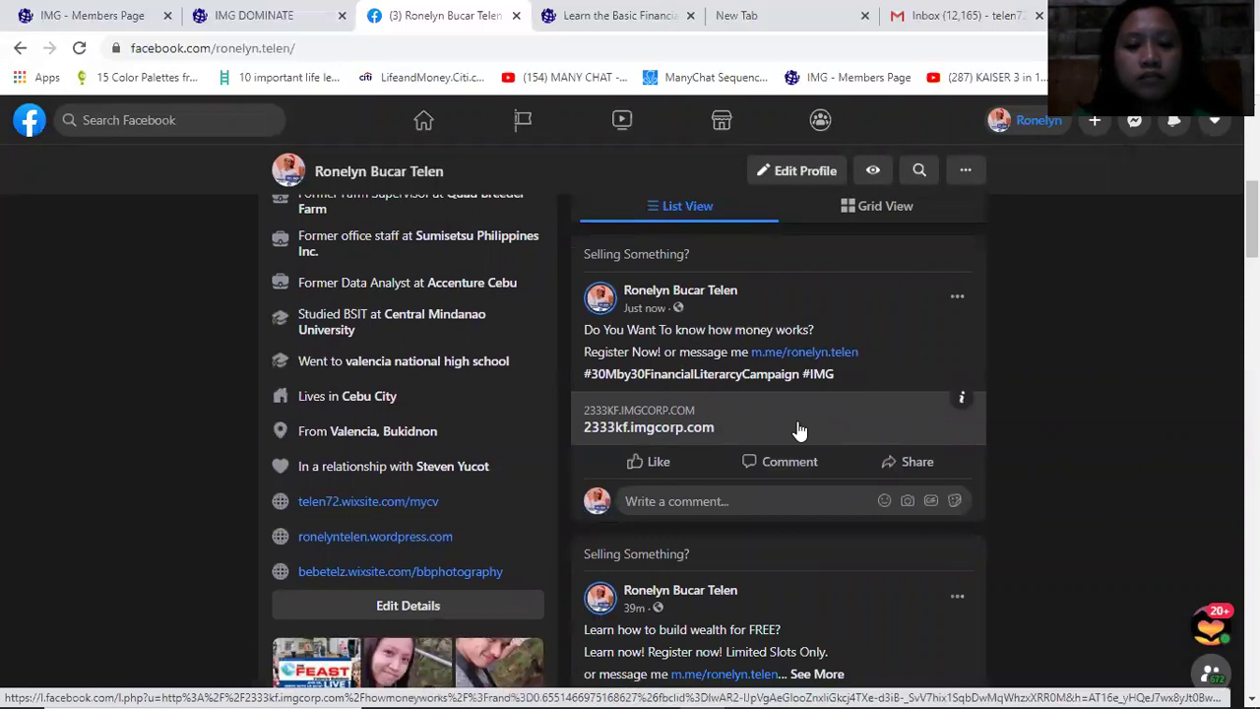
Reload the profile again, close the empty new tab, and review the newest post
click(423, 50)
key(Return)
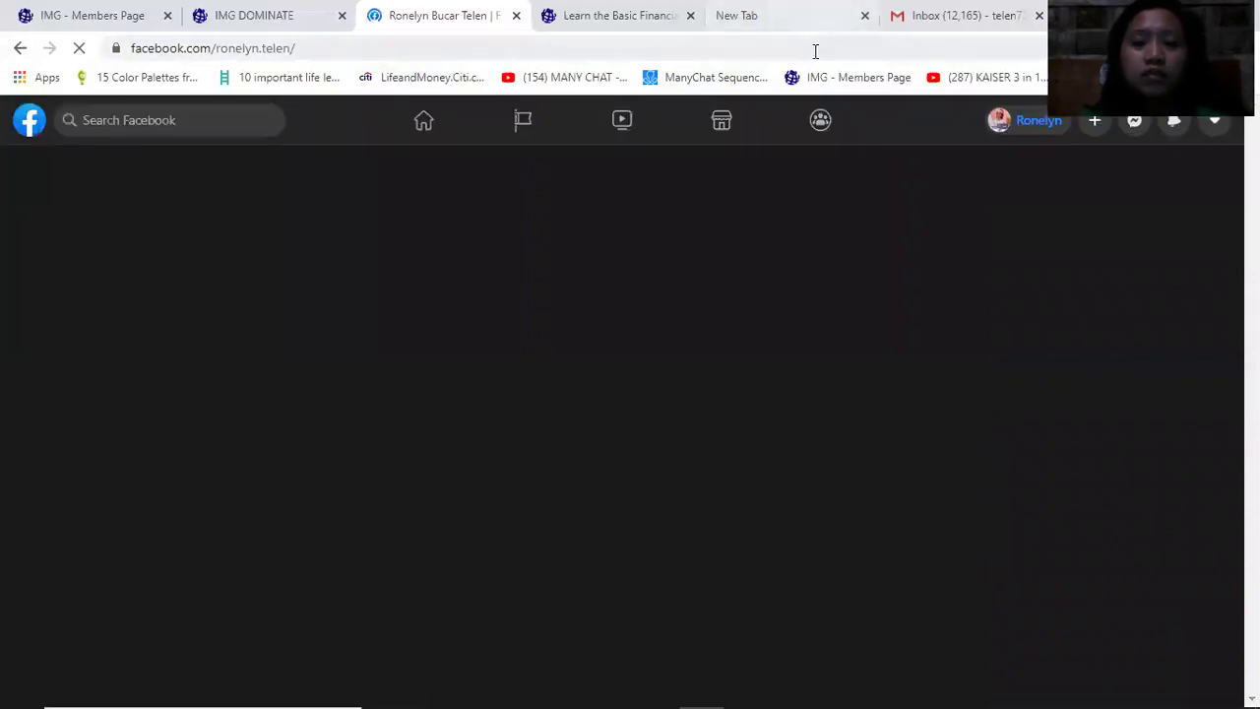
click(798, 20)
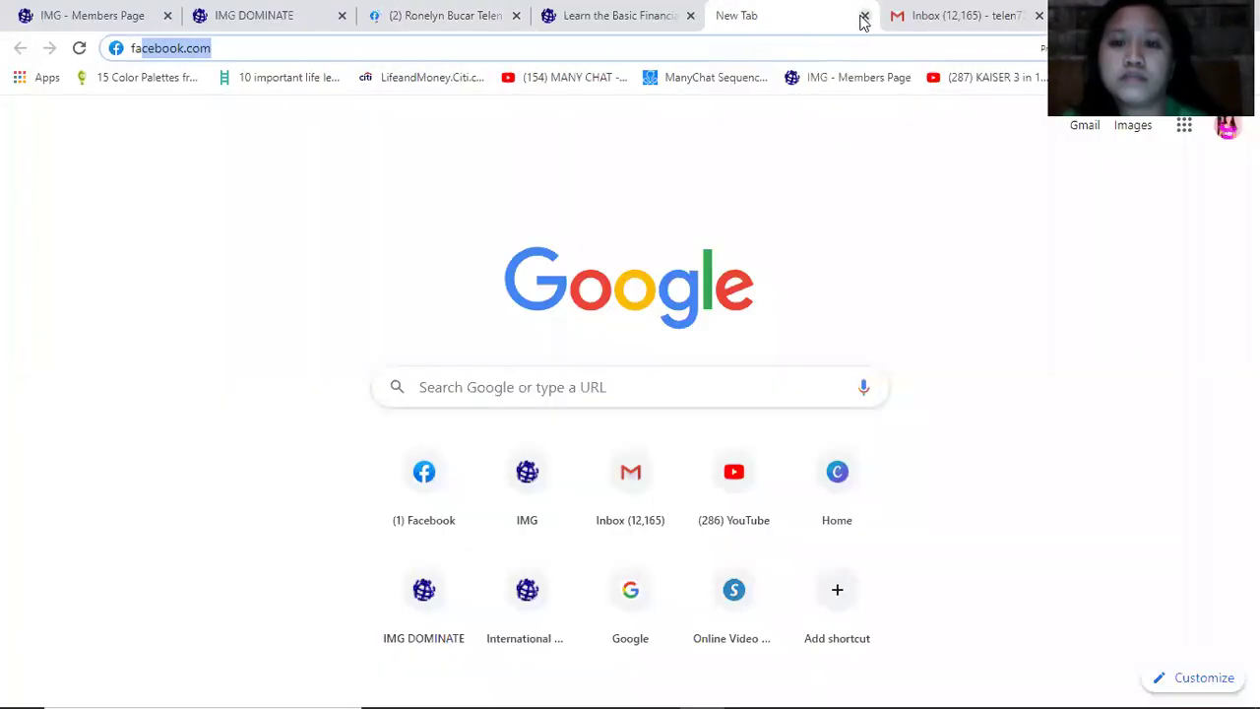
key(ctrl+w)
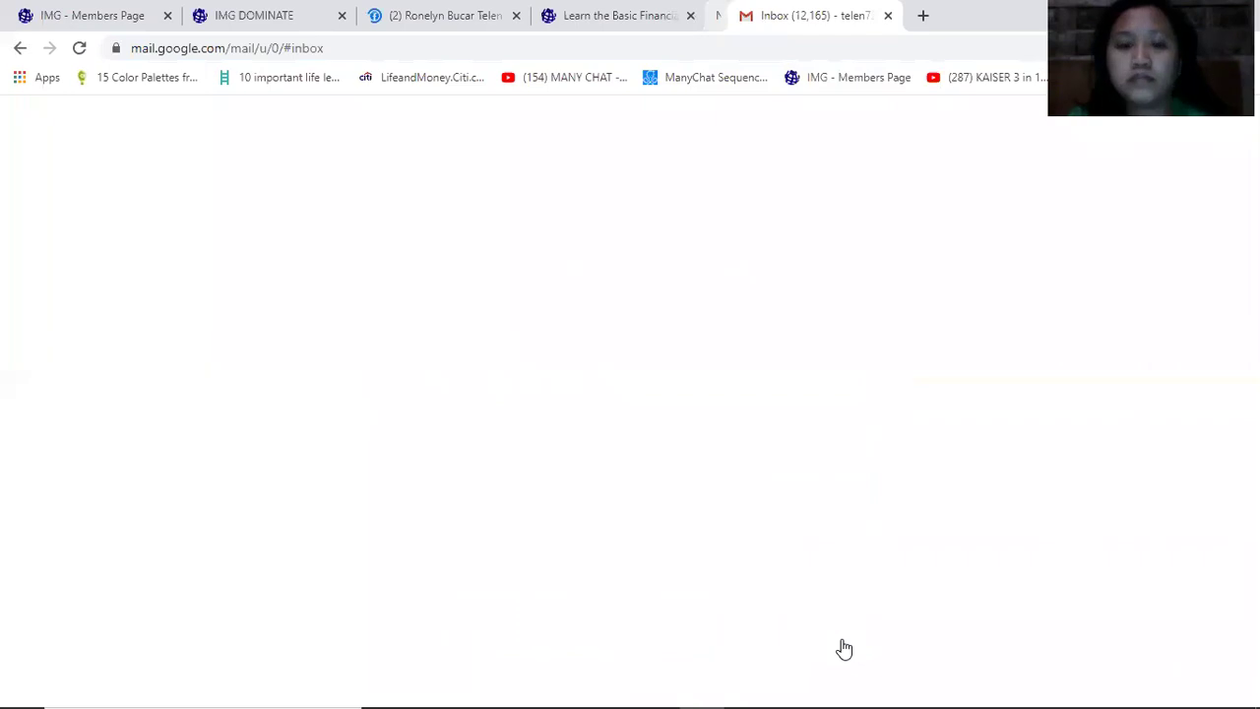
click(463, 15)
scroll(766, 602, down, 3)
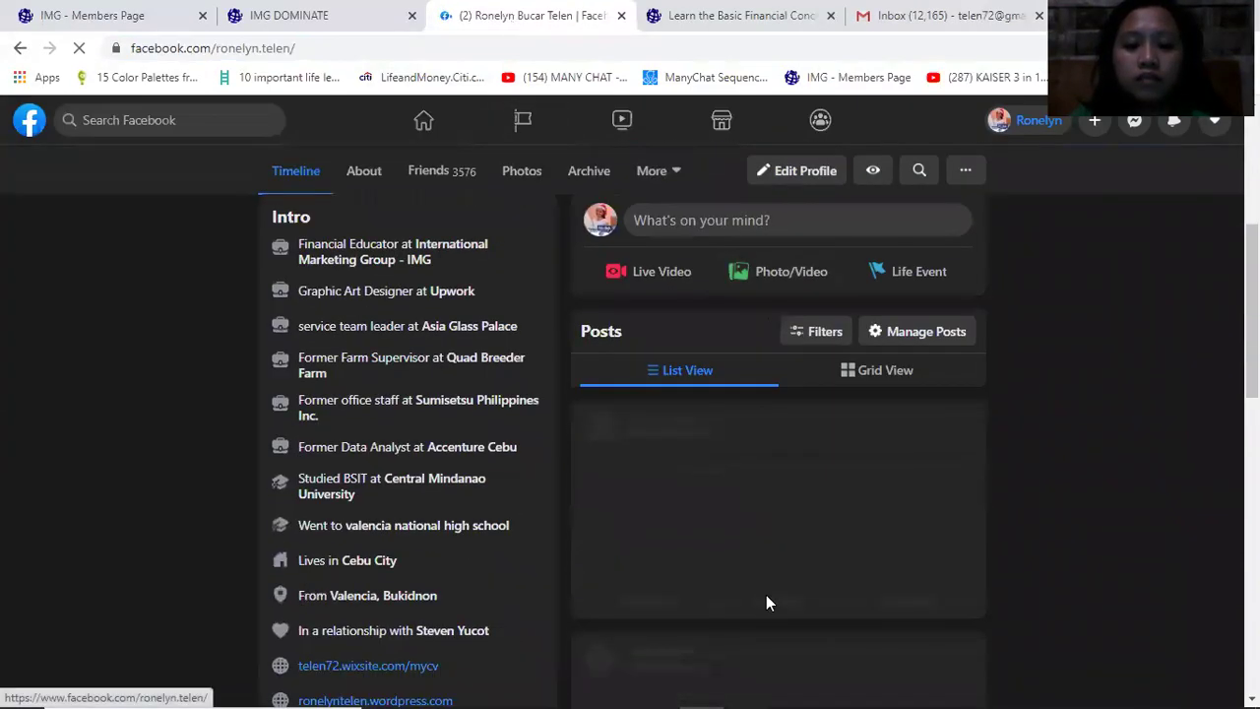
scroll(765, 601, down, 3)
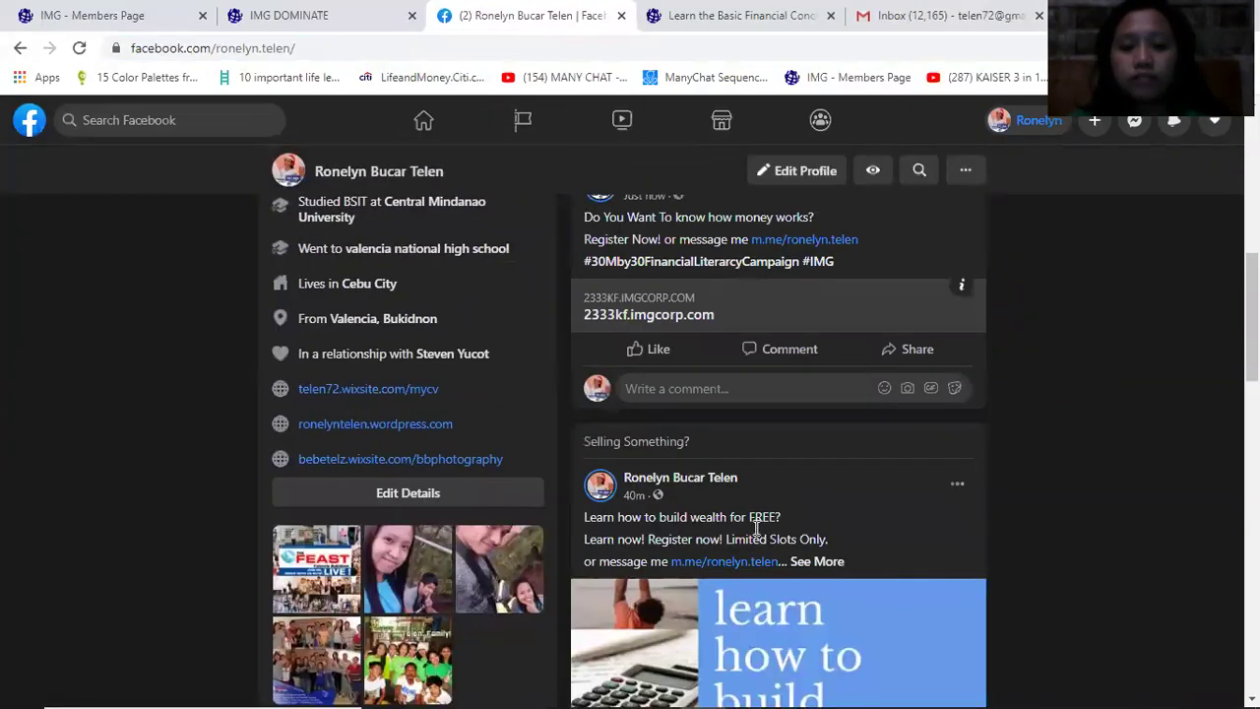
scroll(756, 529, up, 2)
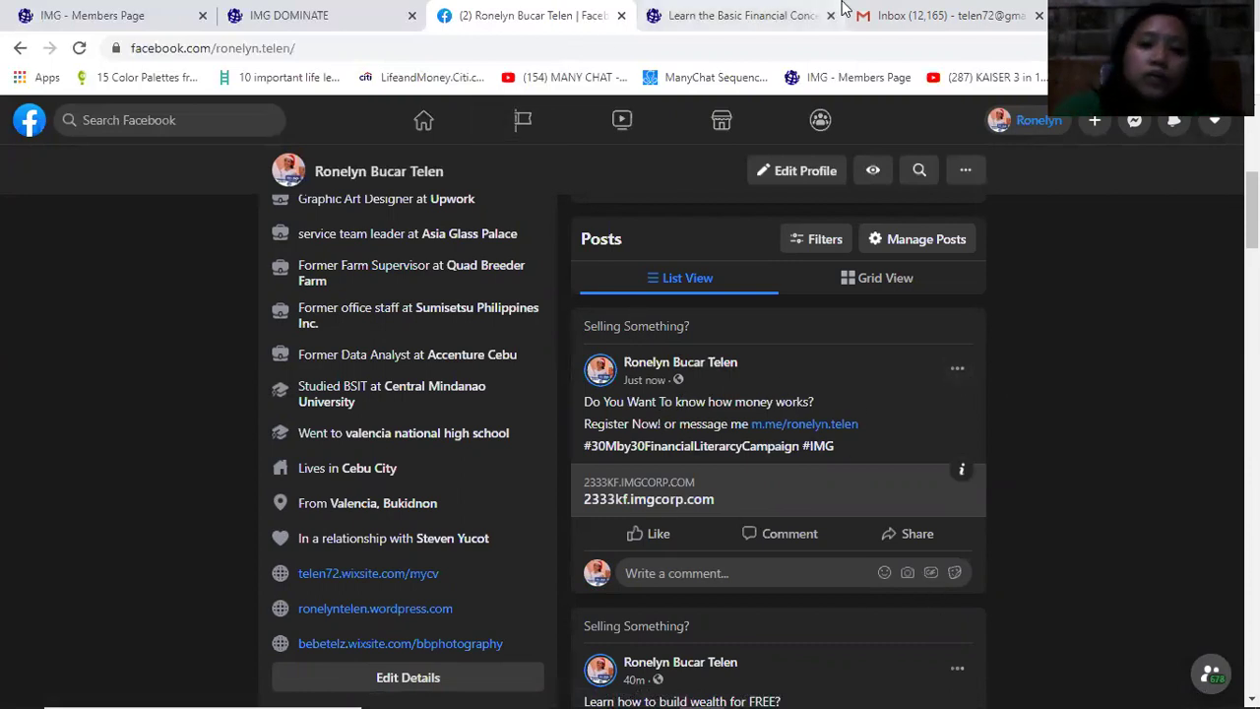
In the funnel builder, dismiss the 'Page settings updated' message and close the settings form
click(295, 15)
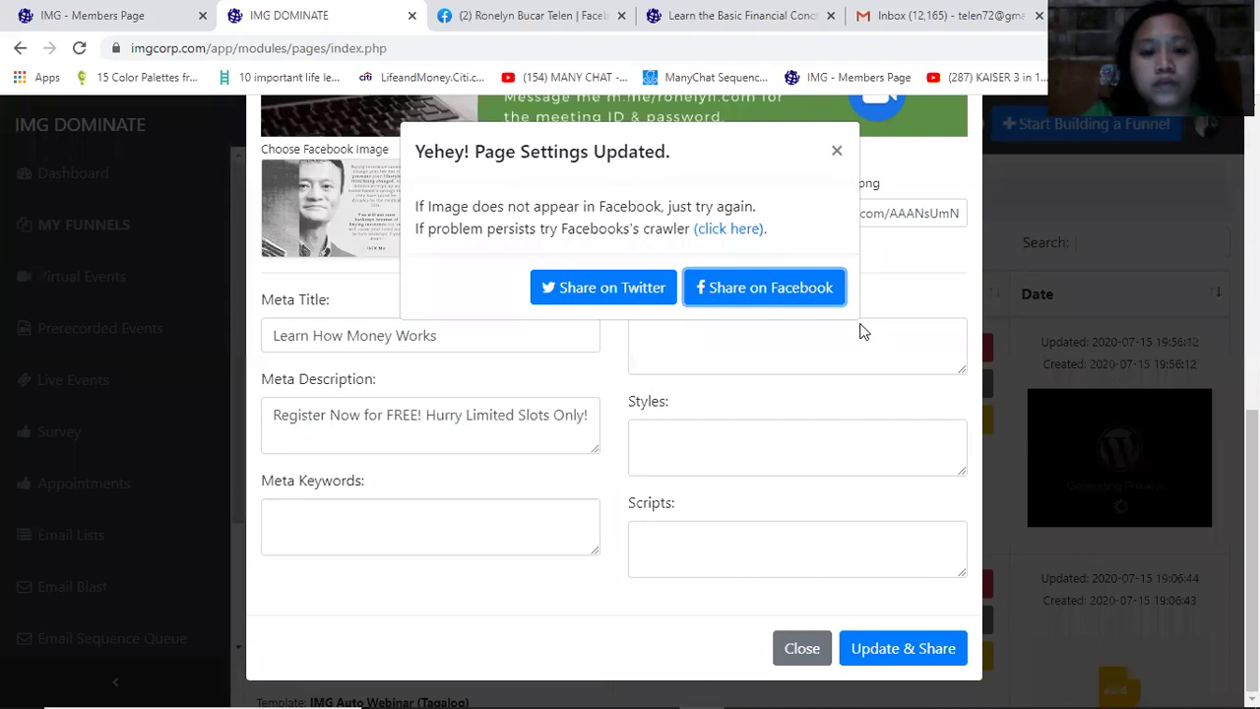
click(836, 153)
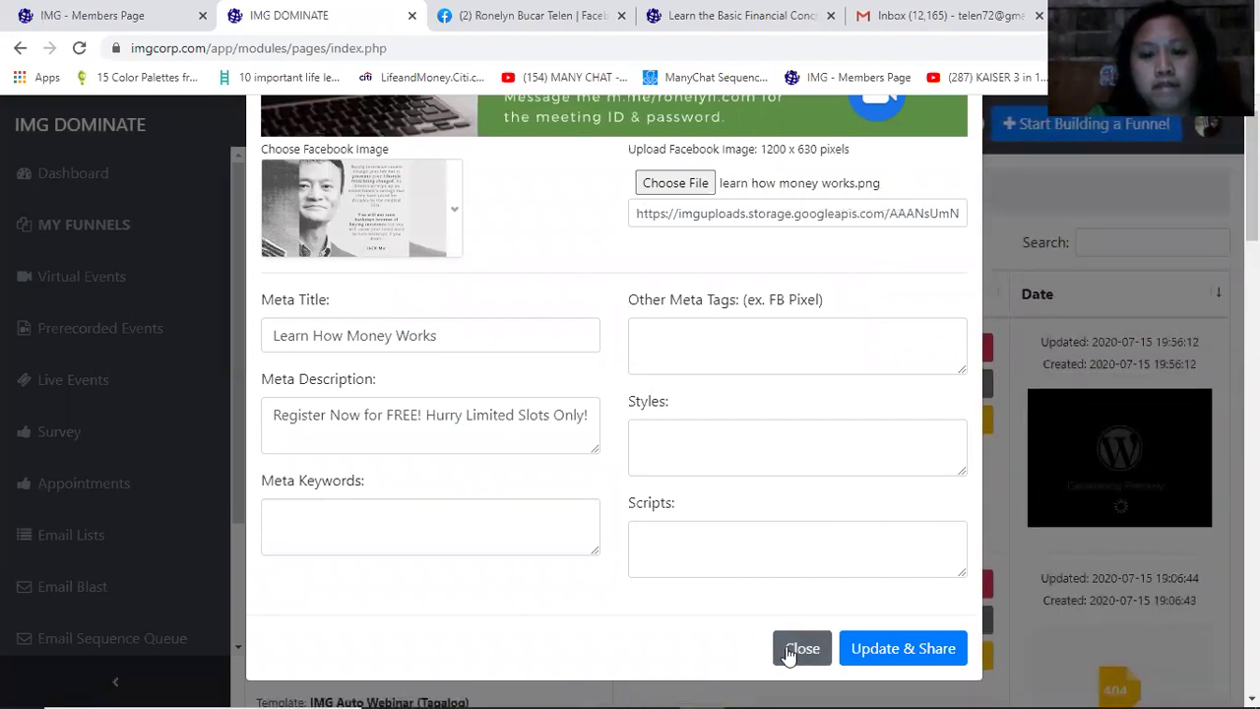
click(792, 649)
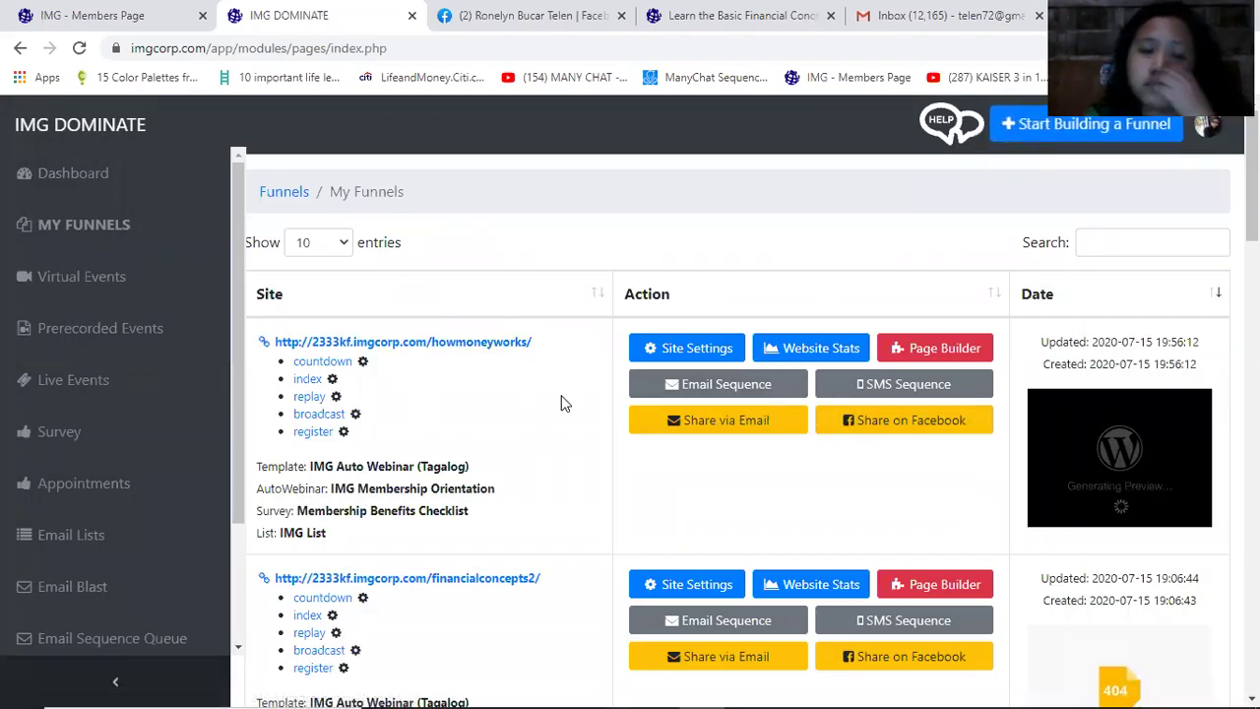
Update & Share the page settings again, share to Facebook, and return to the profile
scroll(697, 364, down, 5)
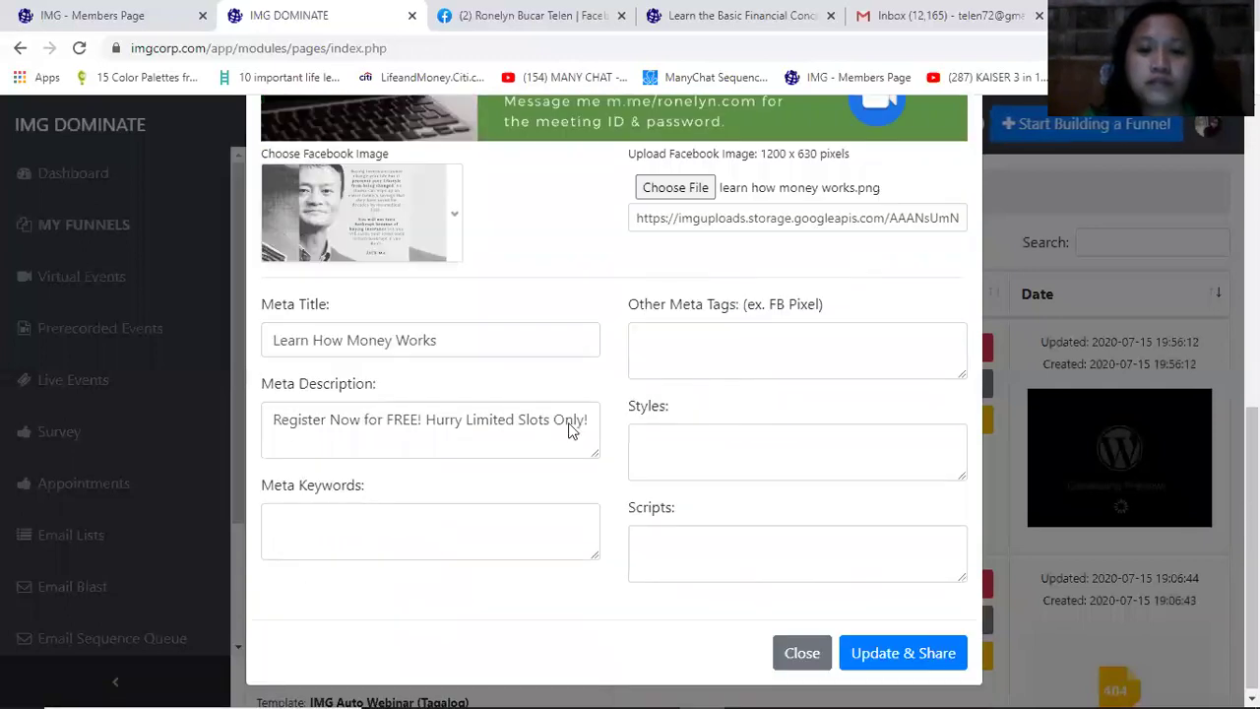
click(867, 658)
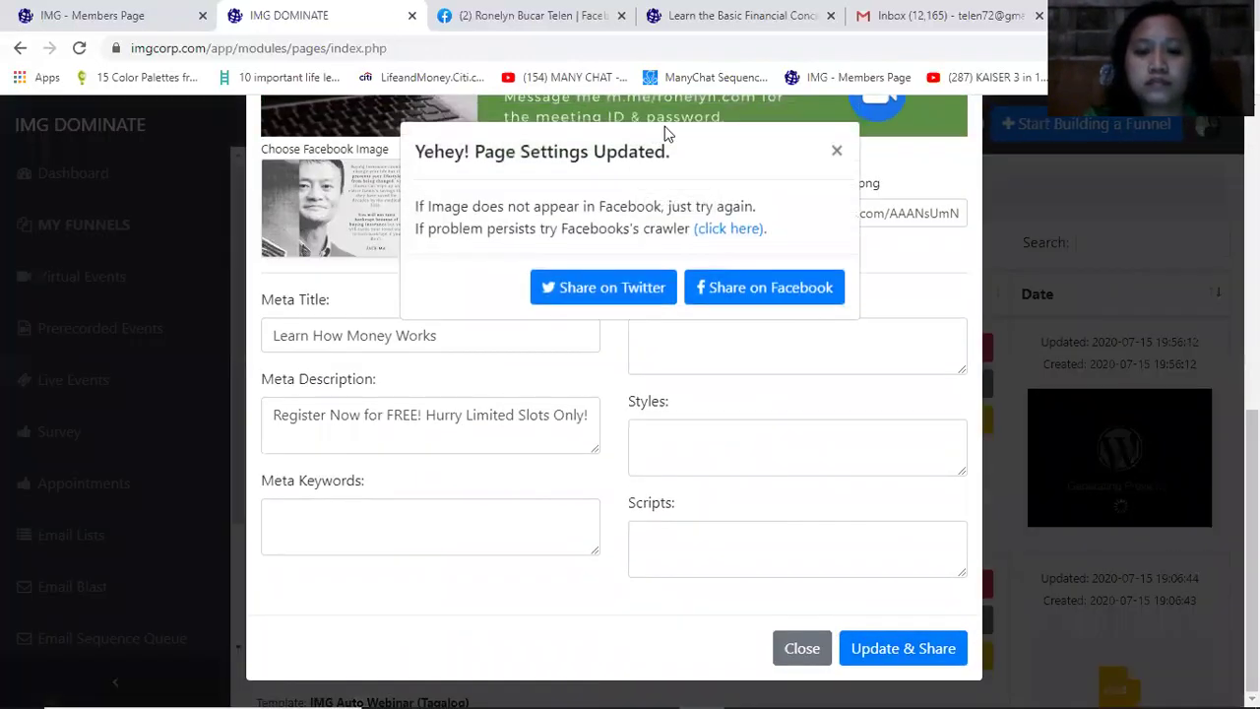
click(748, 298)
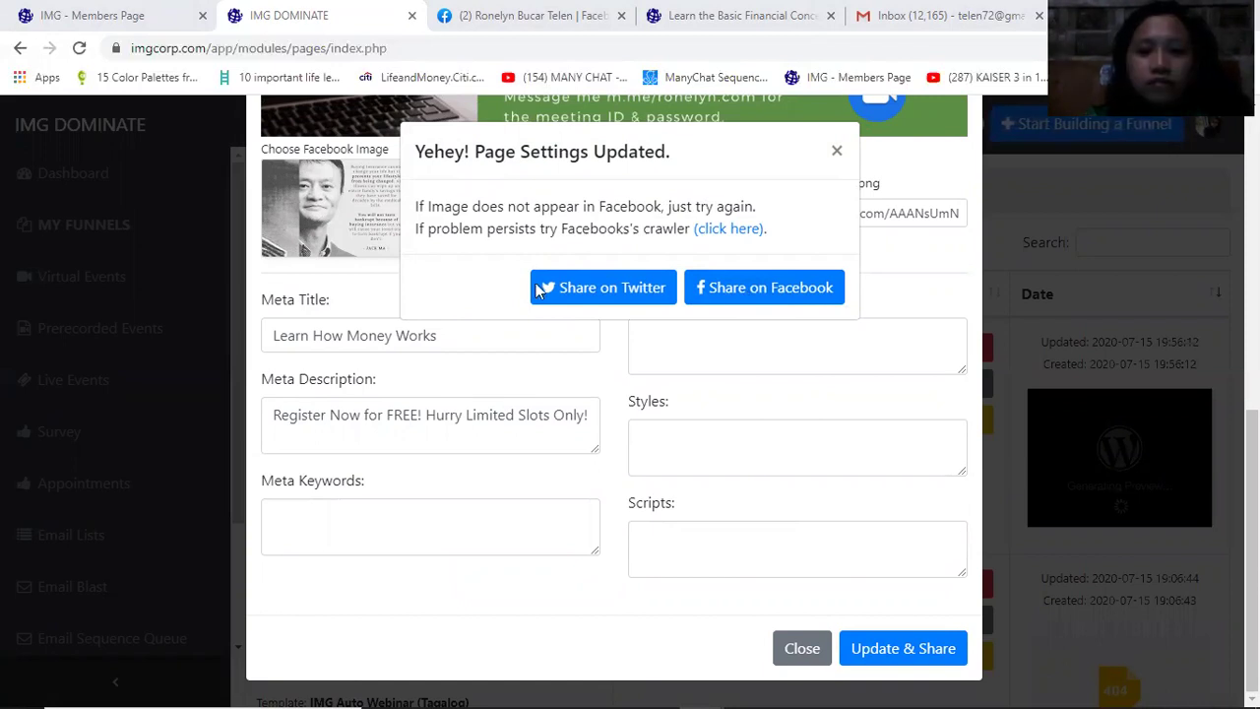
key(ctrl+Tab)
drag(855, 449, 585, 405)
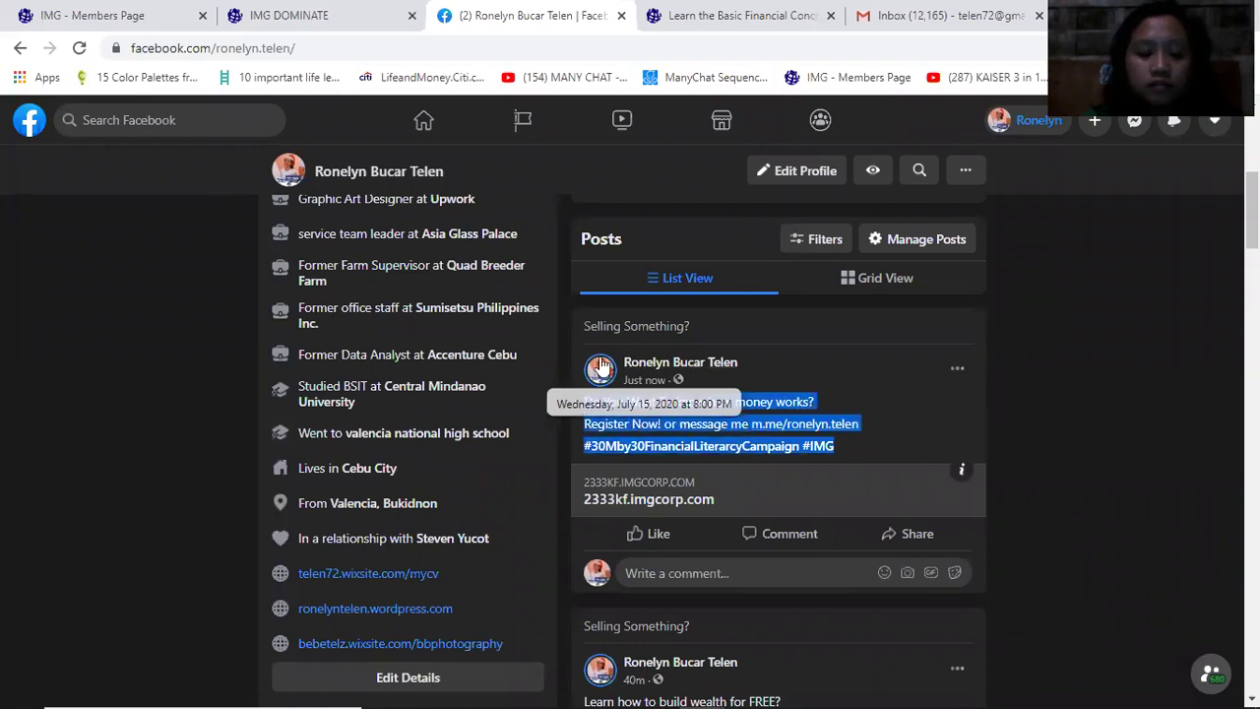
Reload the Facebook profile and scroll to the post showing the Learn How Money Works preview
click(750, 14)
click(303, 16)
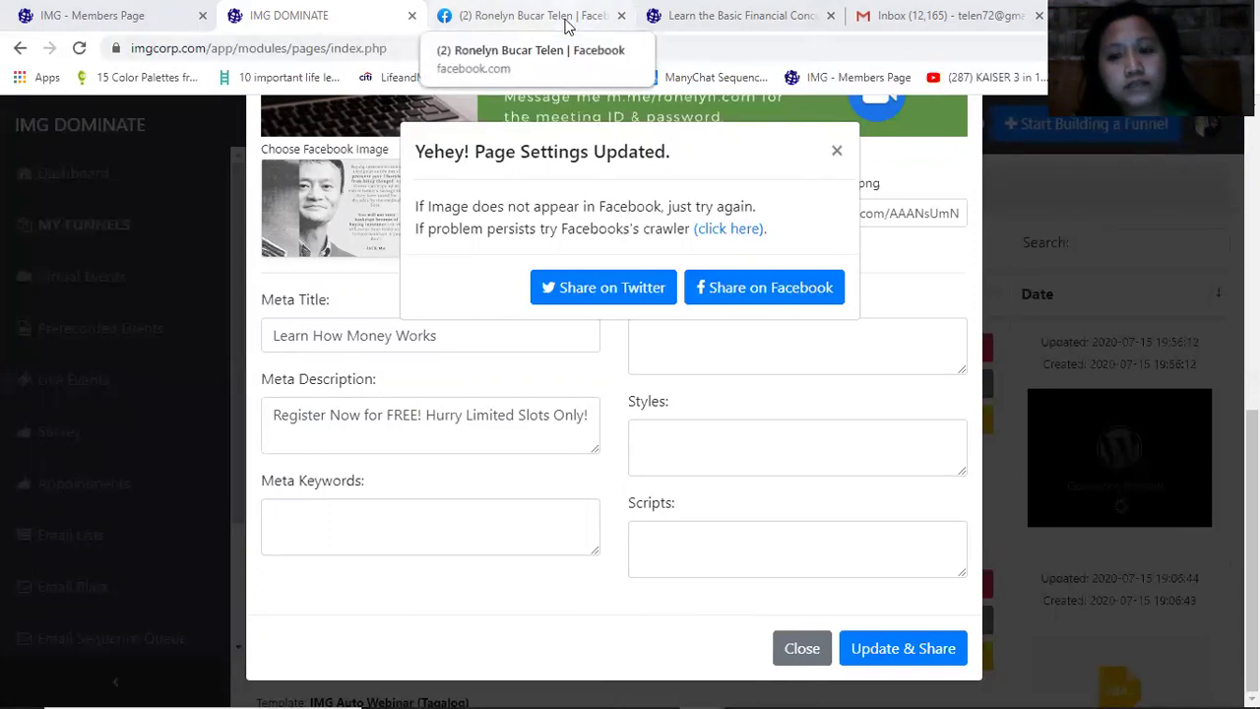
click(512, 20)
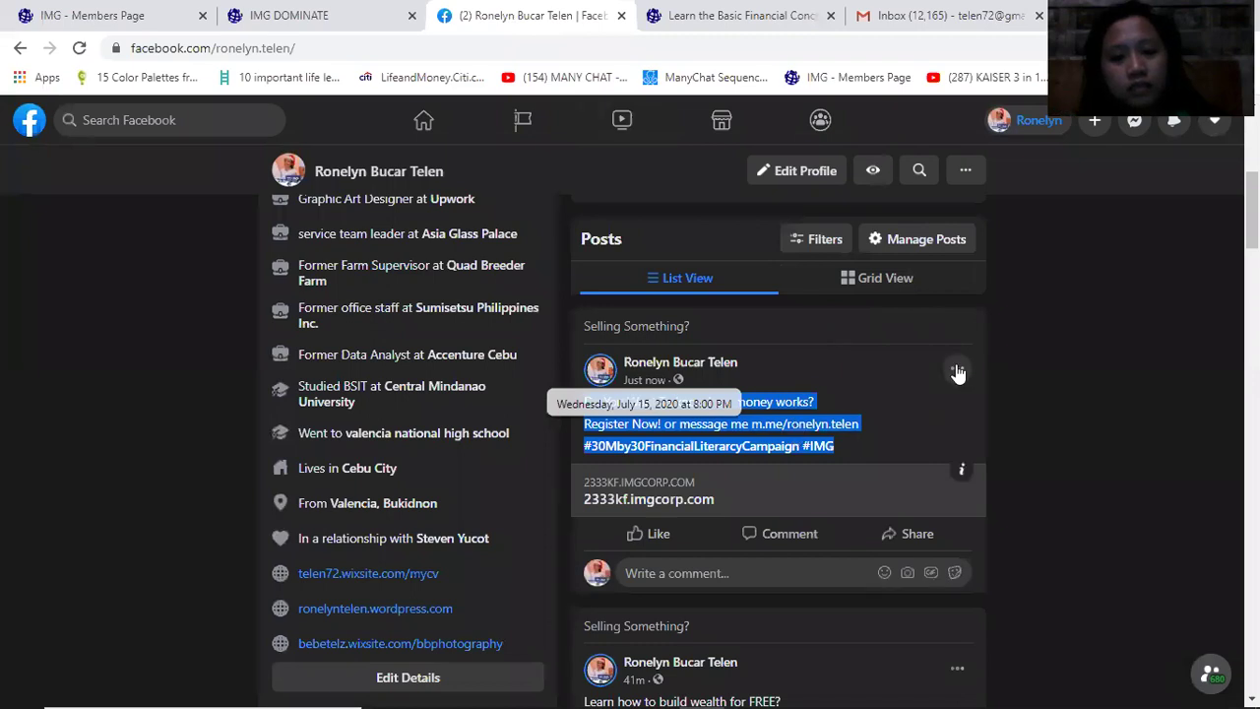
click(956, 368)
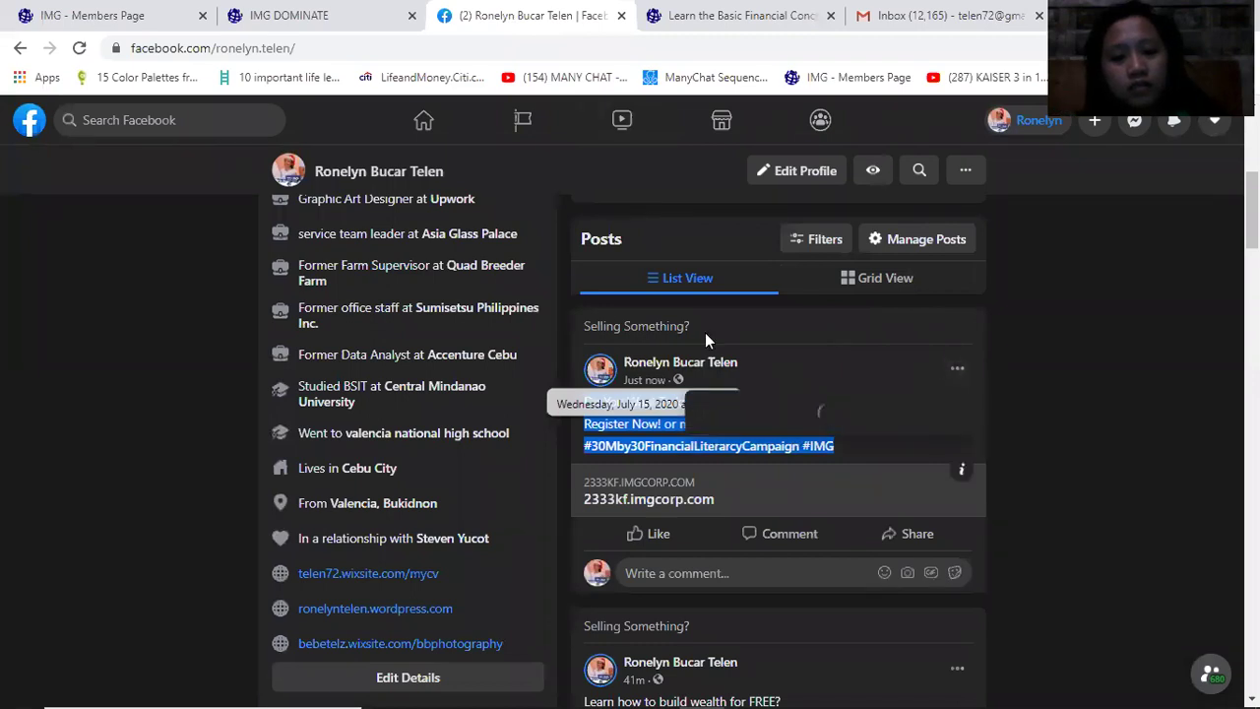
click(726, 49)
key(Return)
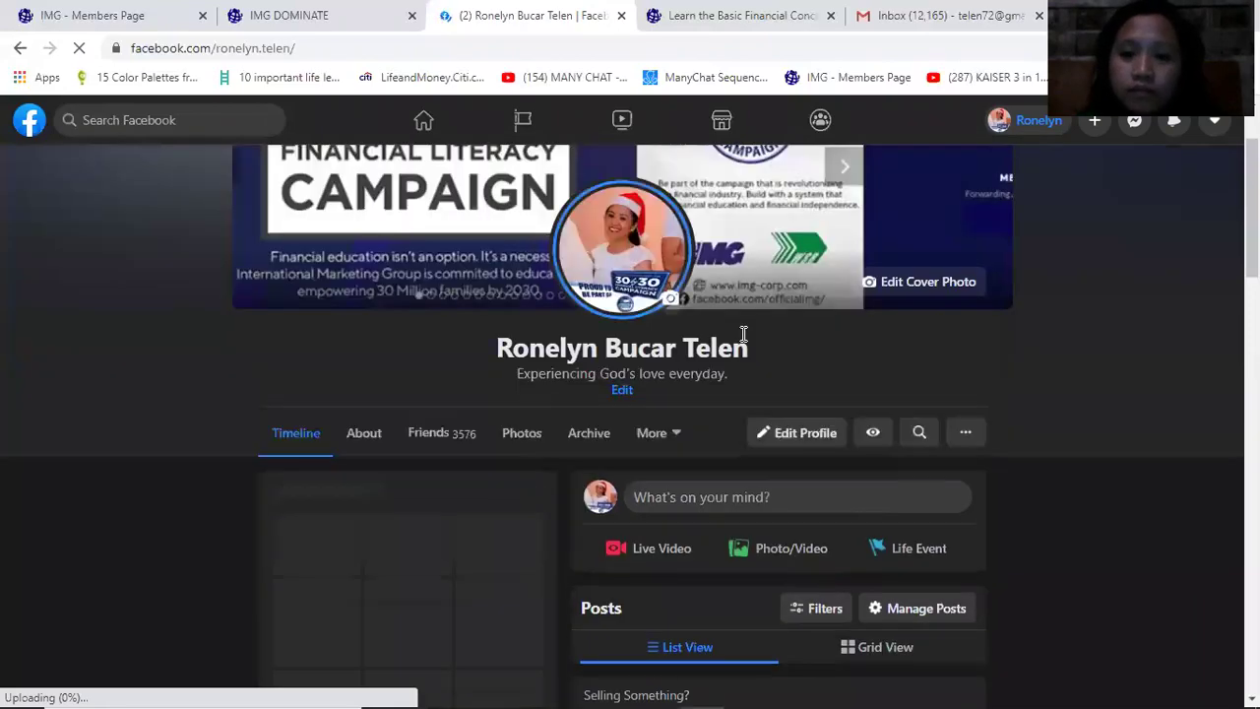
scroll(849, 486, down, 3)
scroll(849, 478, down, 4)
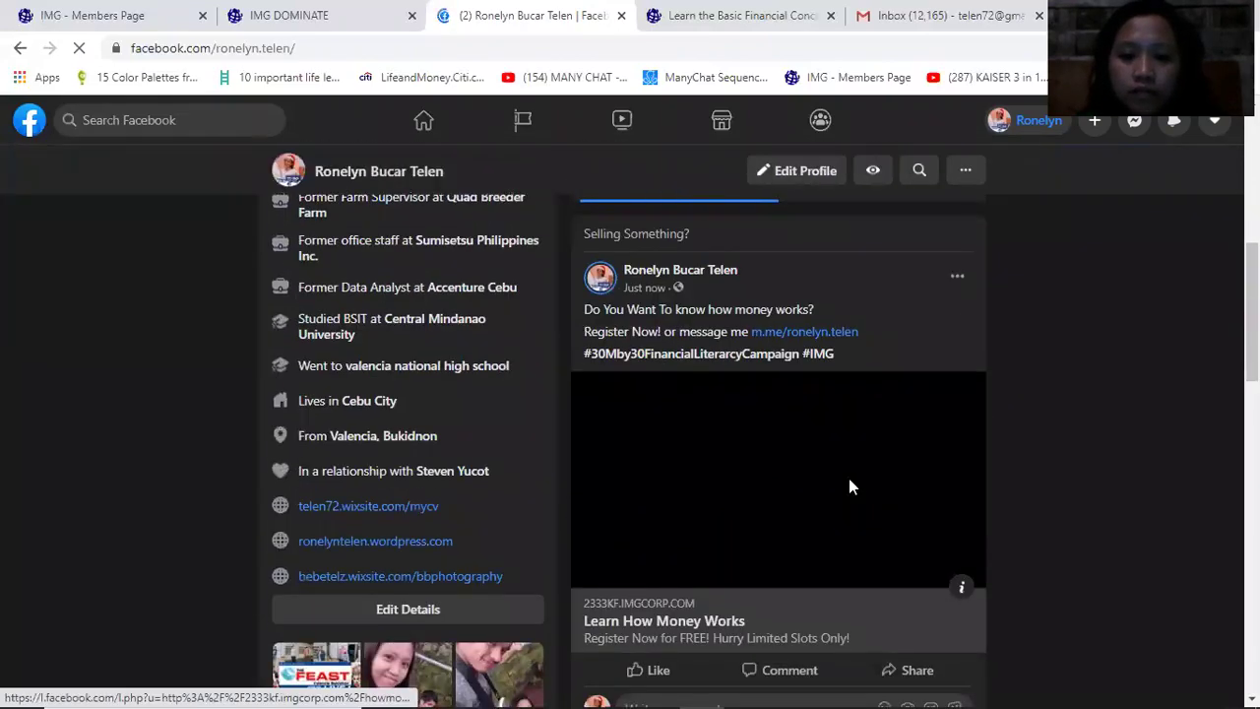
scroll(849, 483, down, 2)
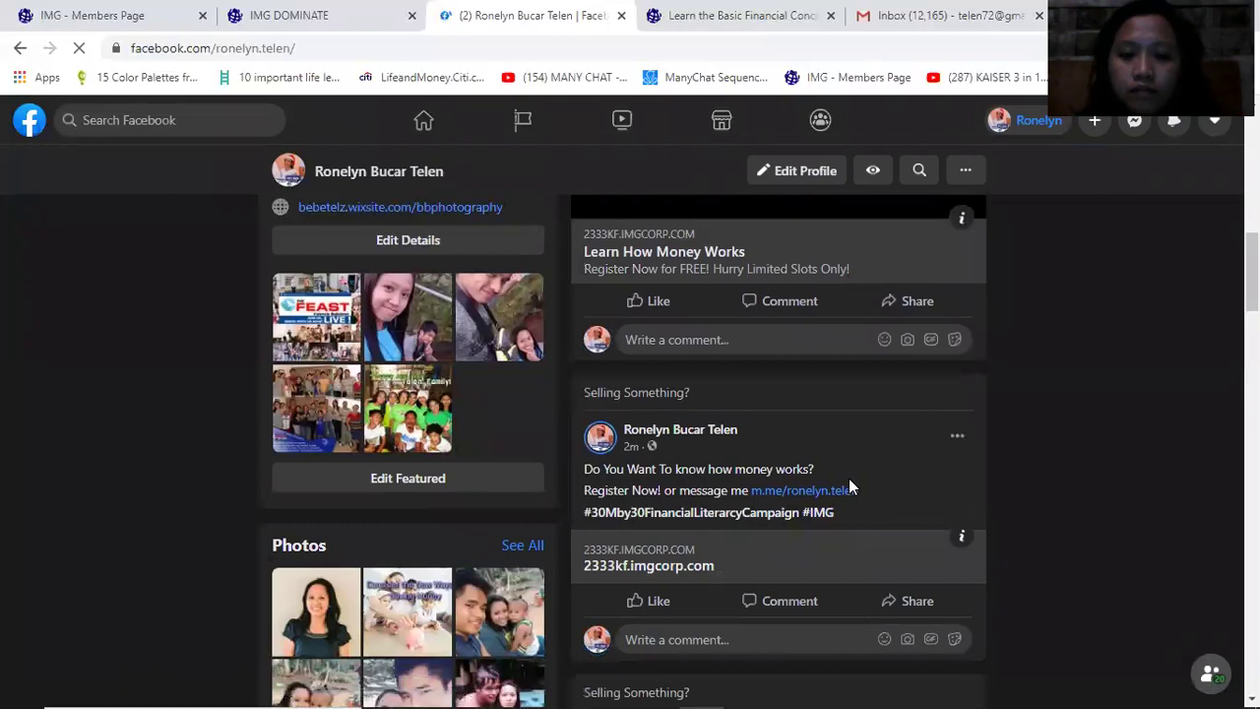
scroll(837, 450, up, 3)
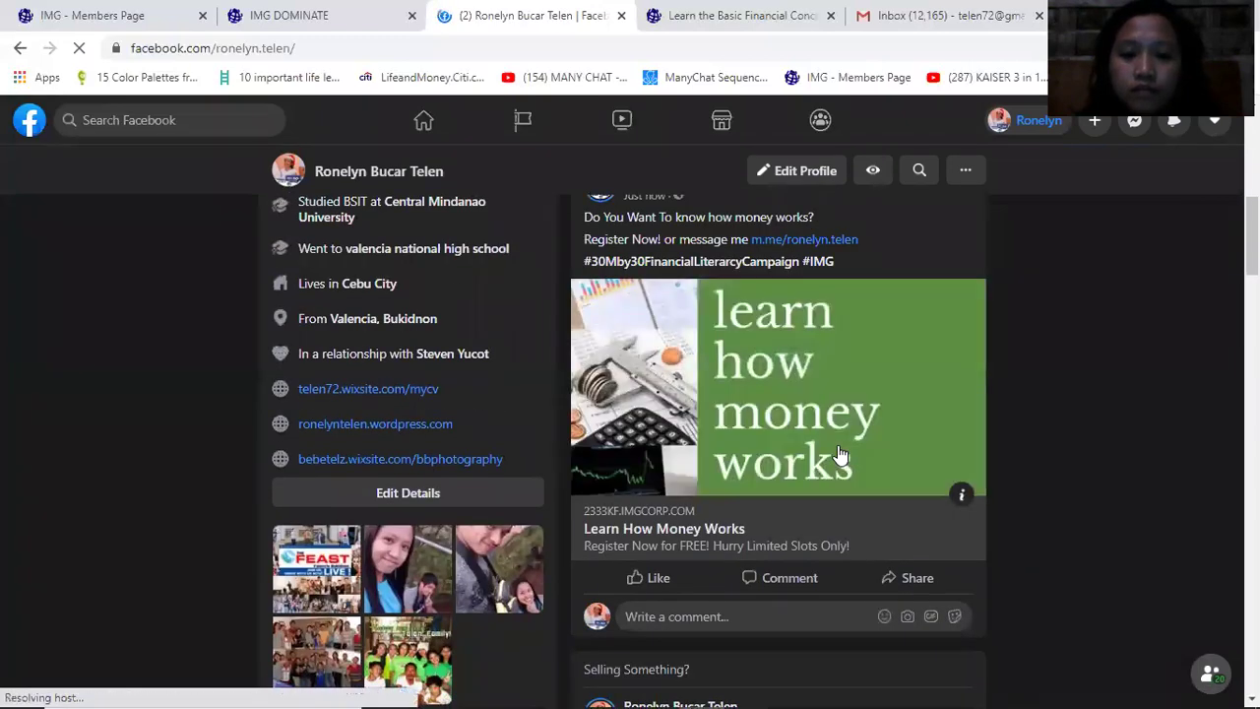
scroll(838, 453, down, 1)
scroll(945, 585, down, 1)
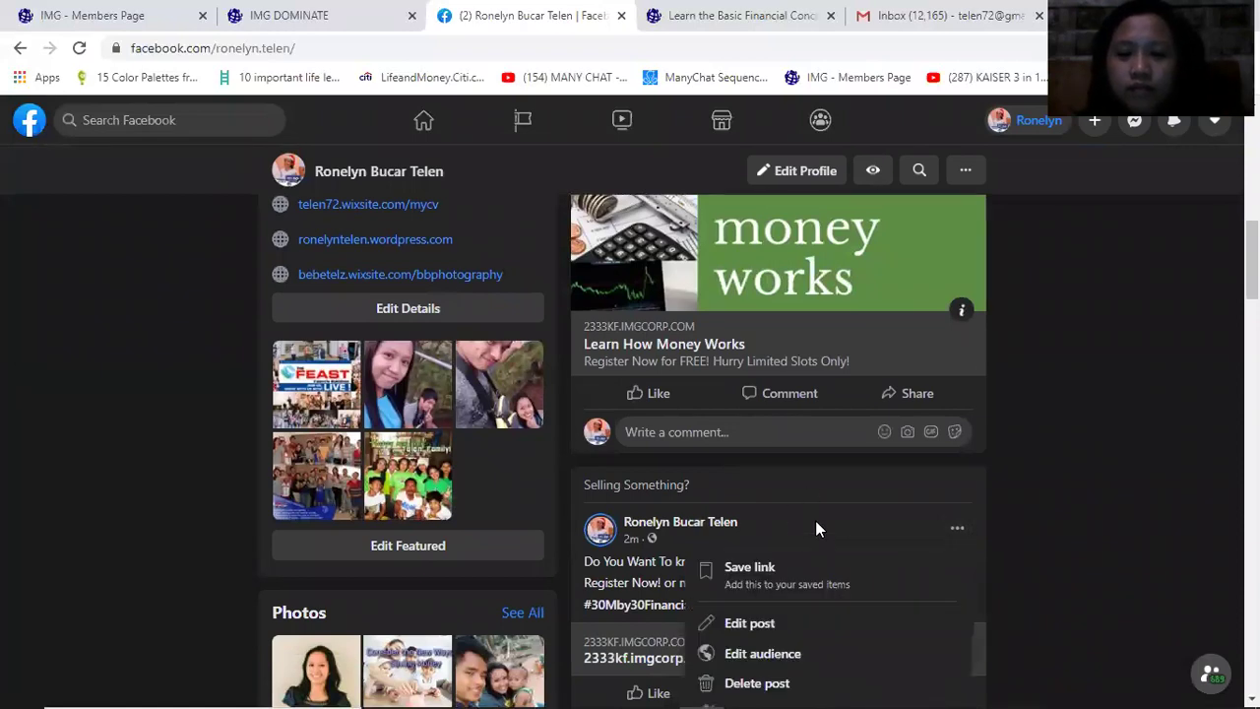
Delete the older money post that shows only the bare 2333kf.imgcorp.com link
scroll(844, 593, down, 1)
scroll(844, 593, down, 1)
click(778, 501)
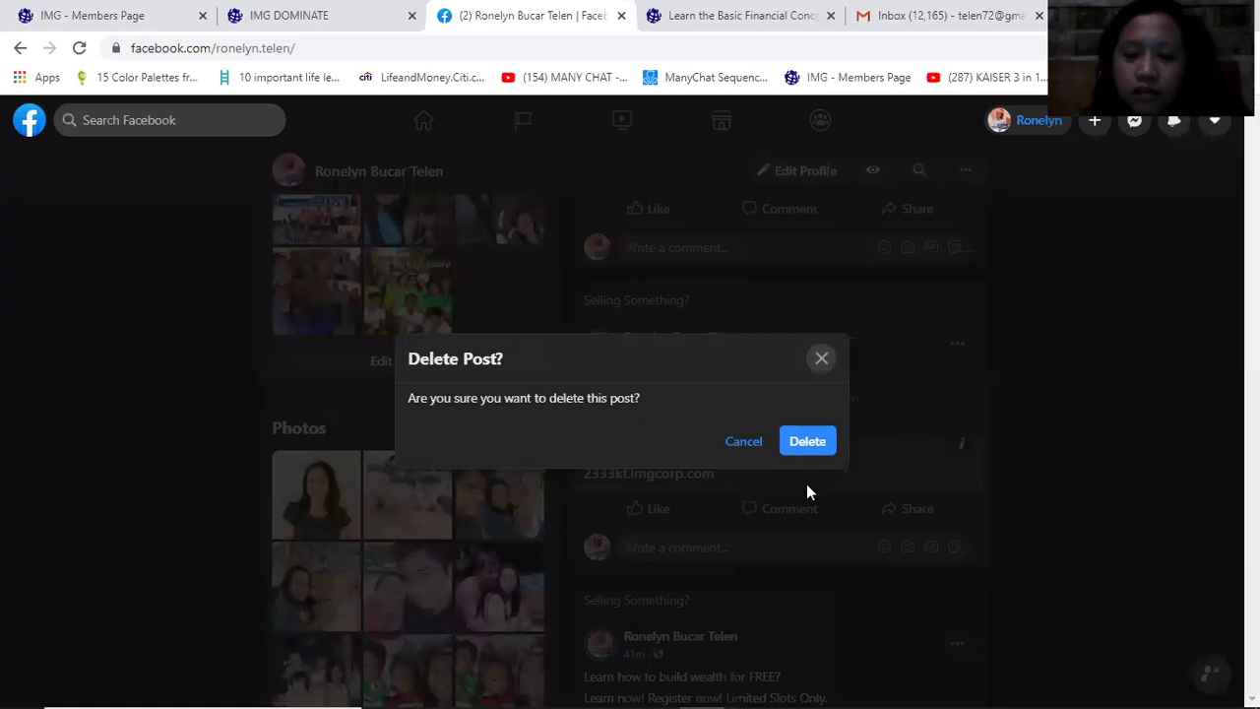
click(804, 445)
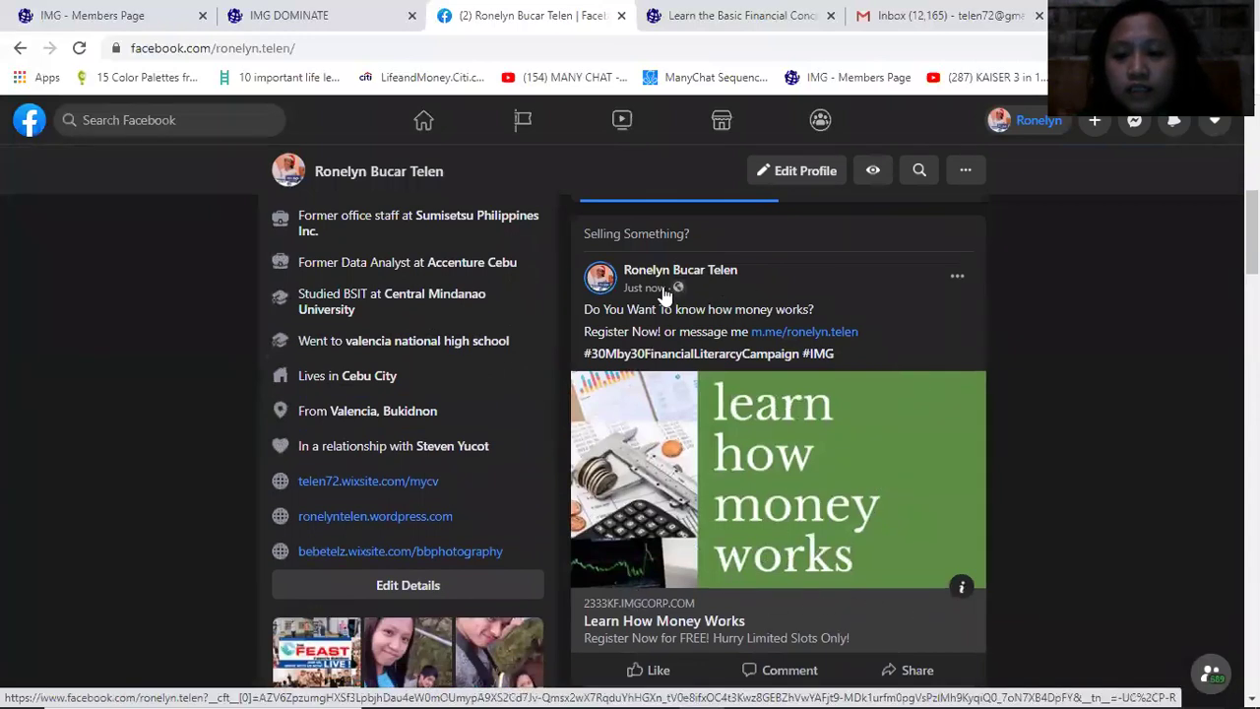
Open the Learn How Money Works page, scroll to the bottom and follow REGISTER NOW
click(692, 620)
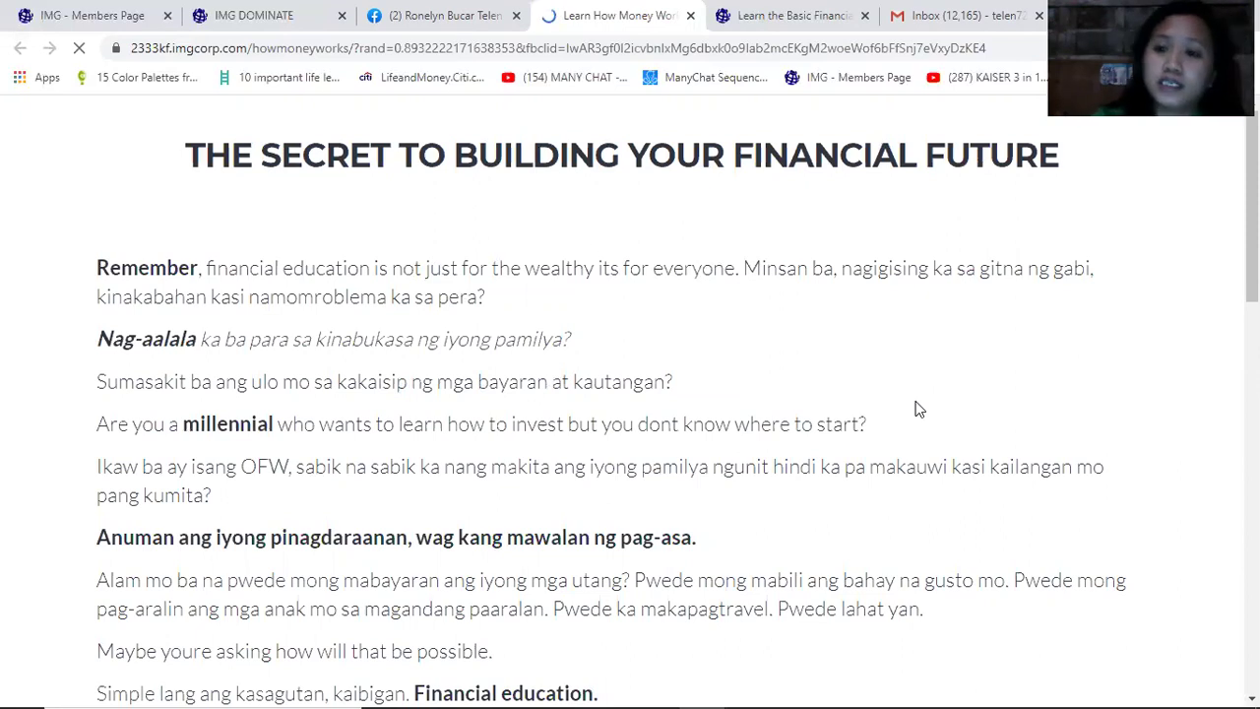
scroll(920, 463, down, 2)
scroll(924, 493, up, 3)
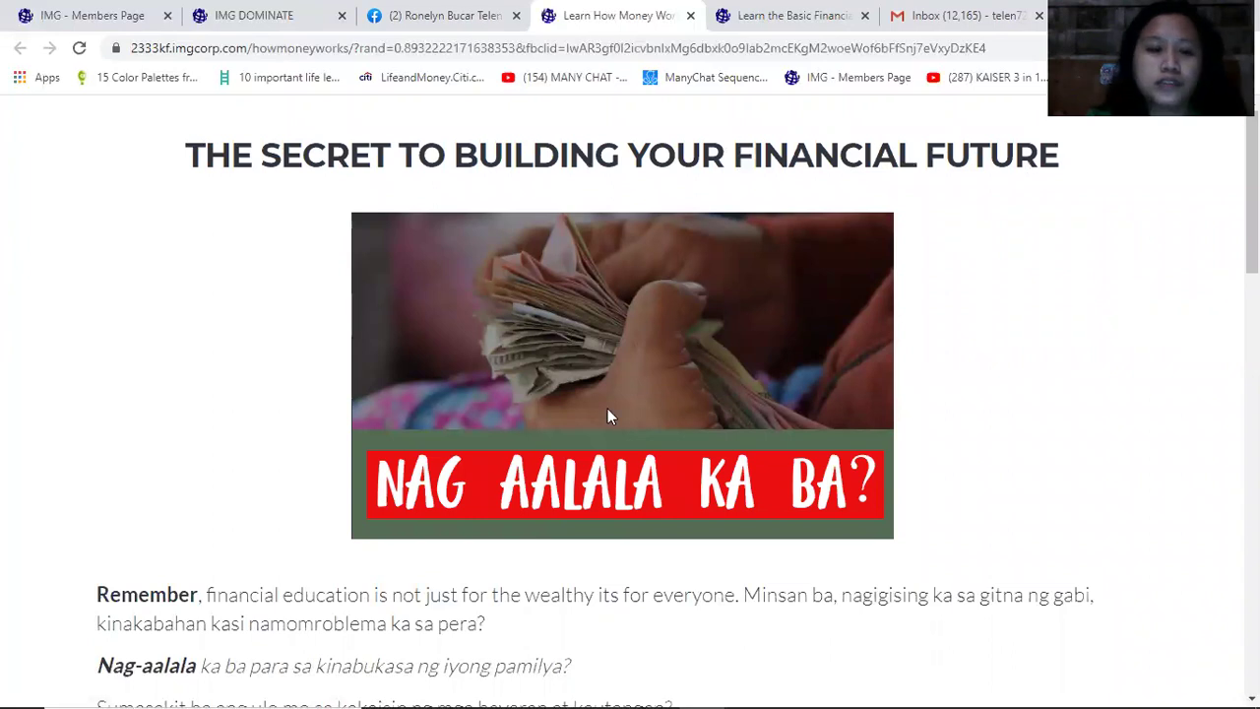
scroll(600, 494, down, 3)
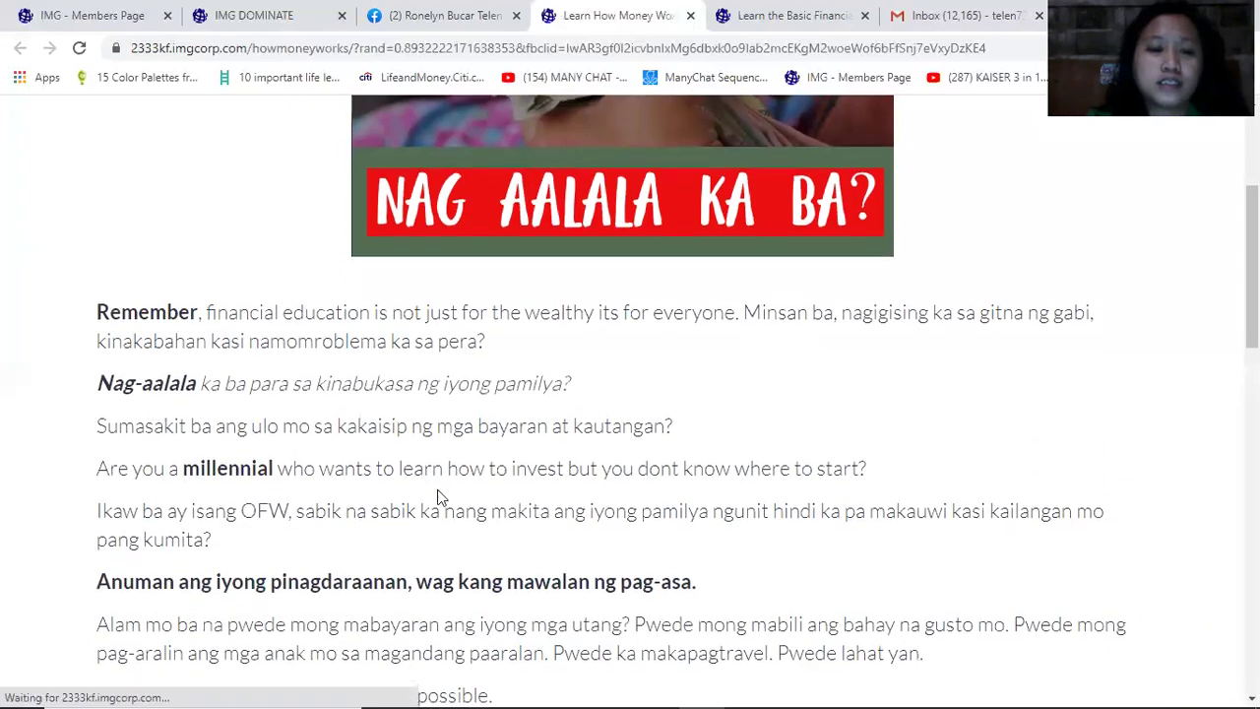
scroll(810, 492, down, 15)
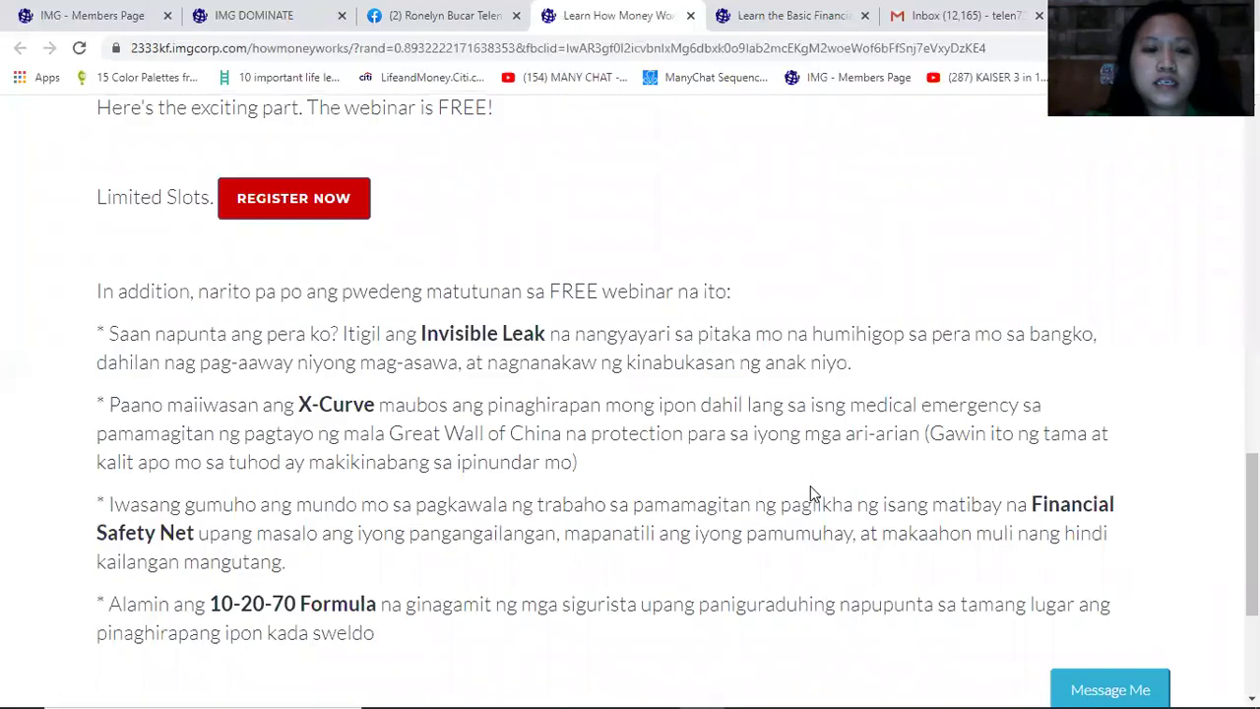
scroll(810, 485, down, 3)
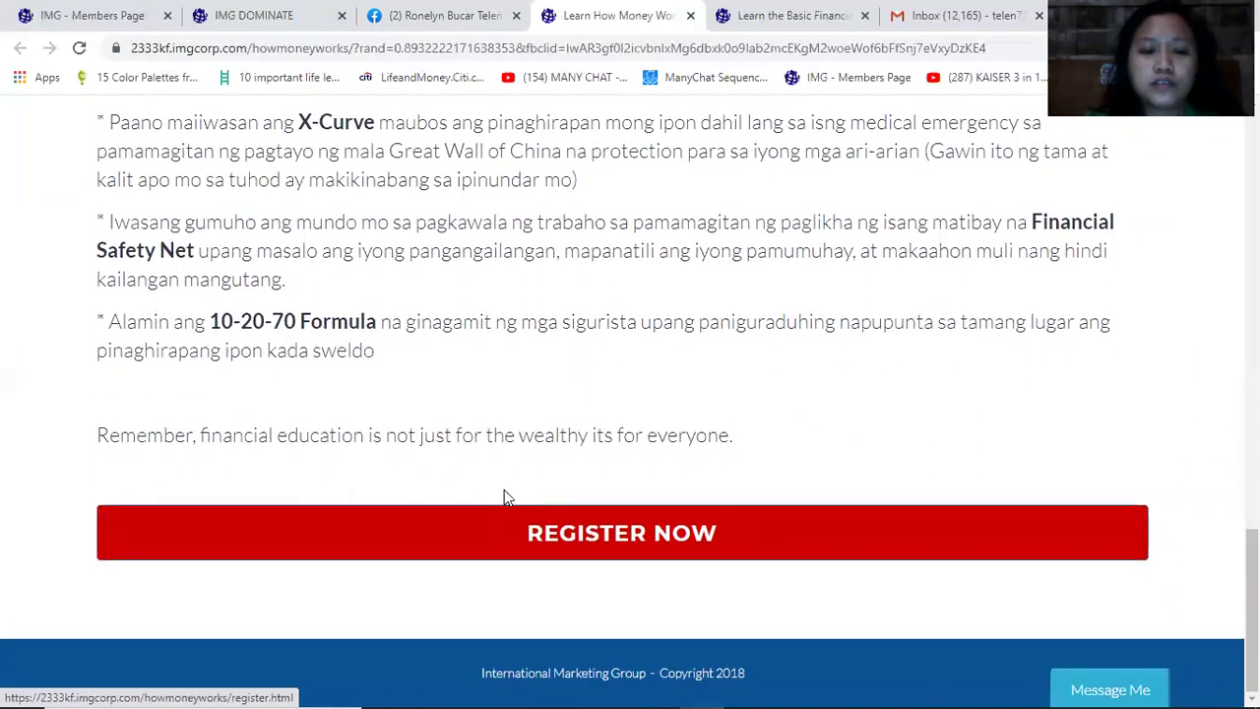
drag(244, 434, 843, 433)
click(673, 549)
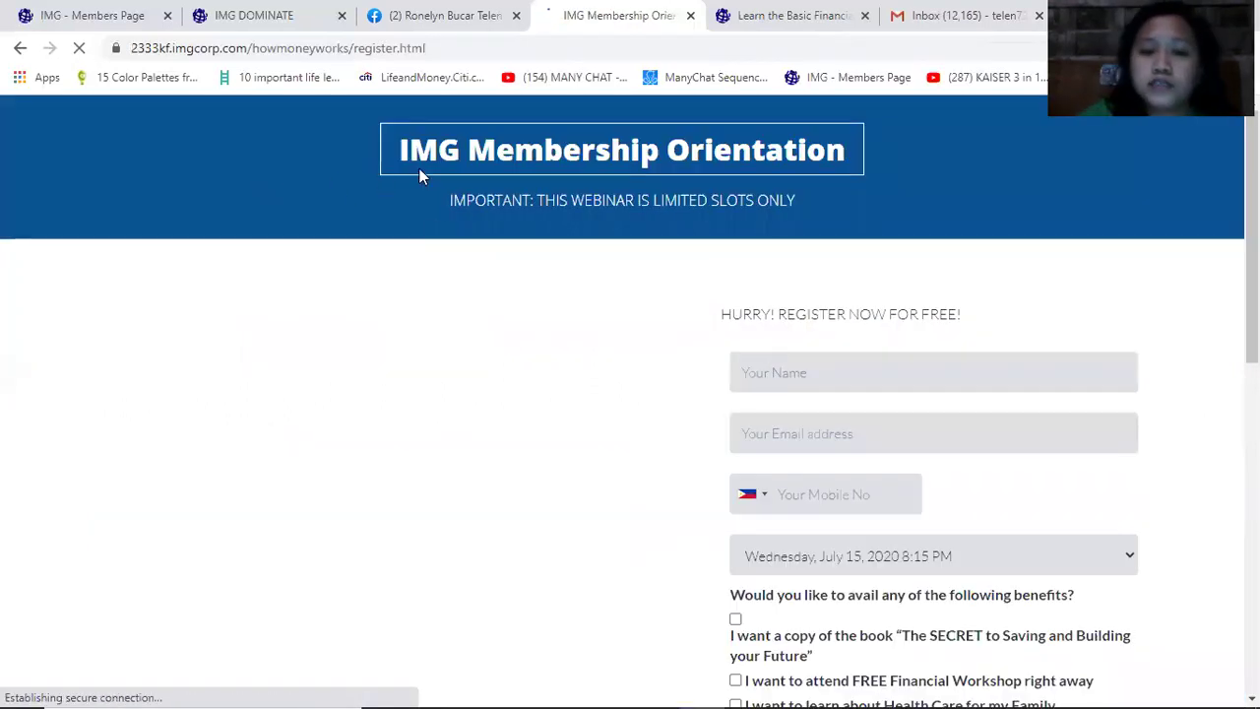
Highlight the IMG Membership Orientation heading and scroll through the sign-up form
drag(897, 154, 611, 153)
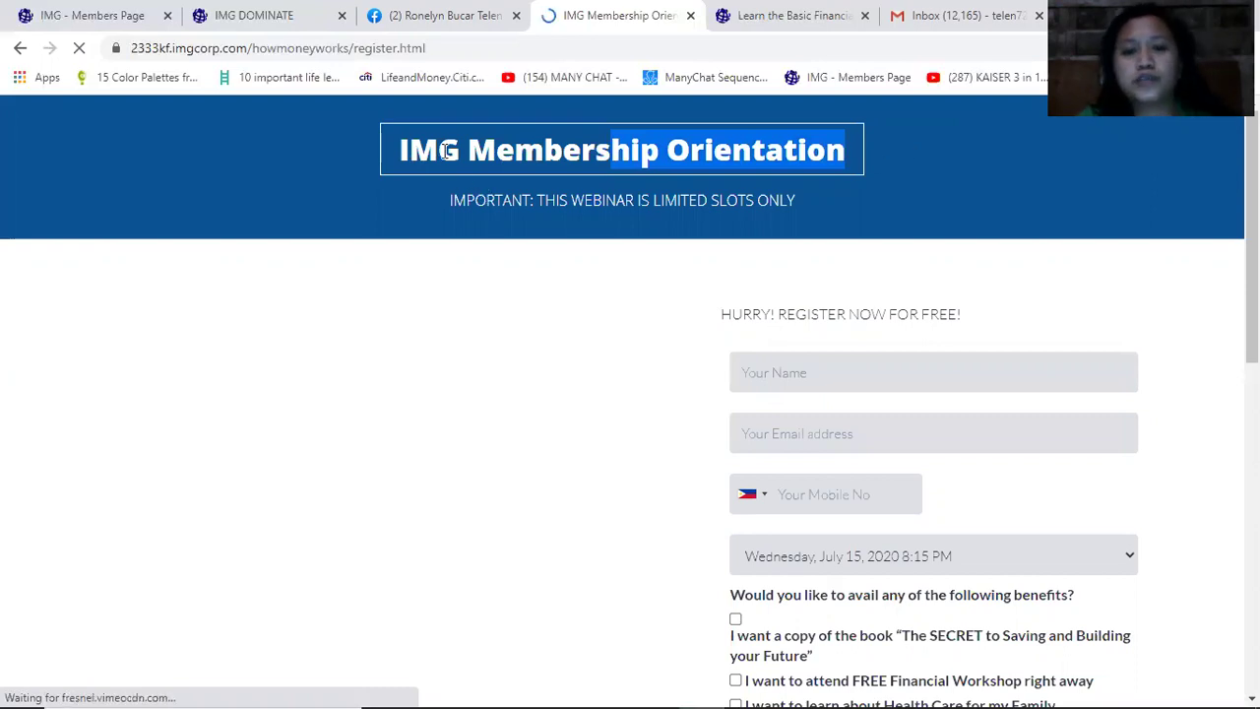
drag(404, 150, 843, 150)
click(834, 210)
scroll(735, 354, down, 2)
scroll(728, 453, down, 3)
scroll(721, 479, up, 5)
scroll(974, 441, down, 2)
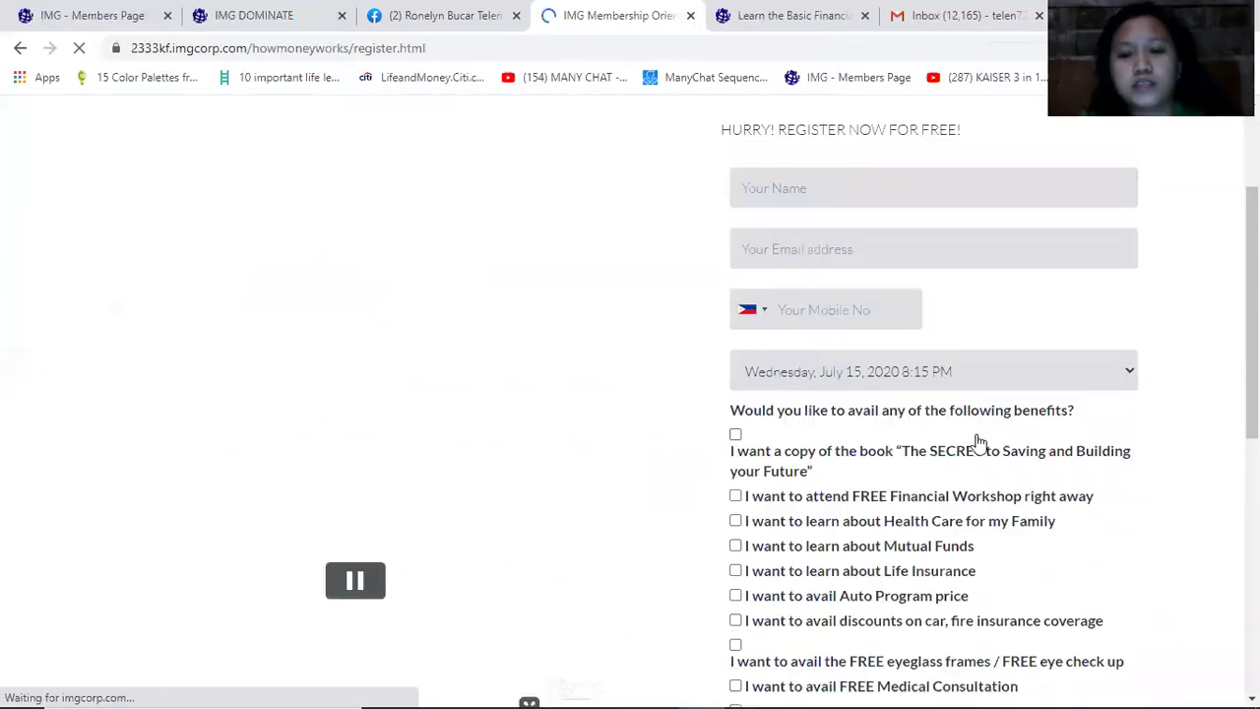
Fill the name and e-mail fields from the browser's saved autofill suggestions
click(779, 175)
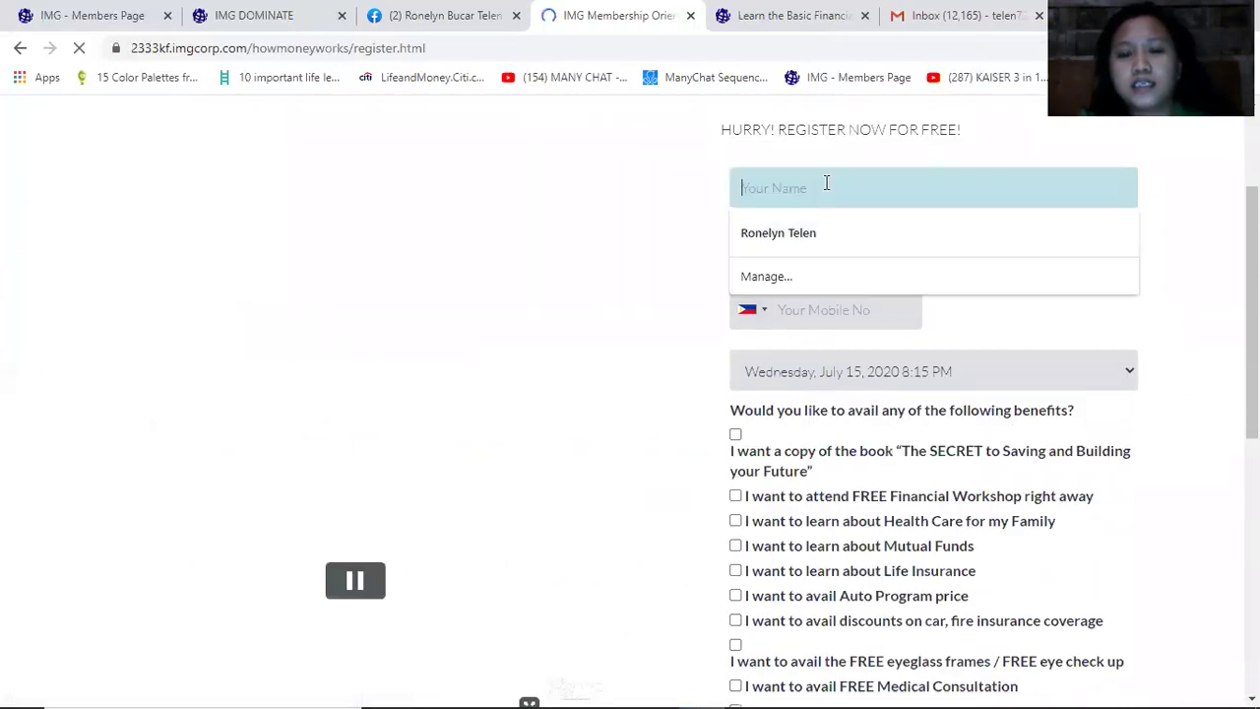
click(1043, 326)
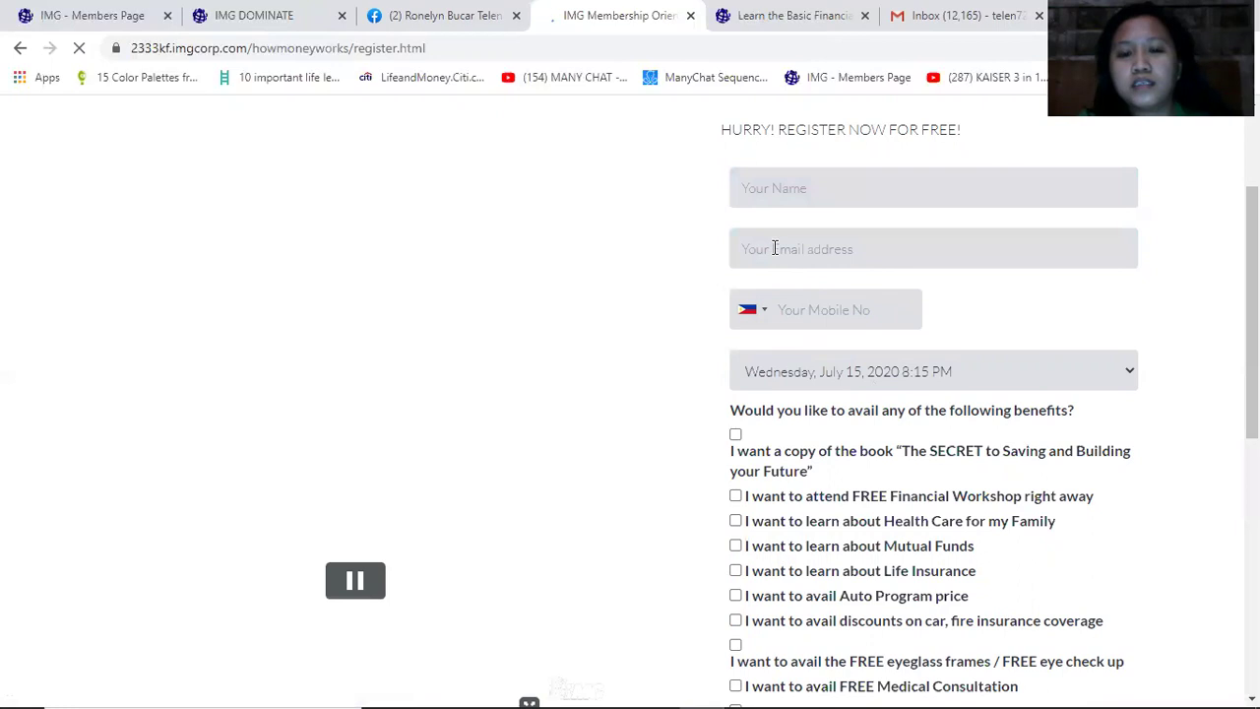
click(775, 248)
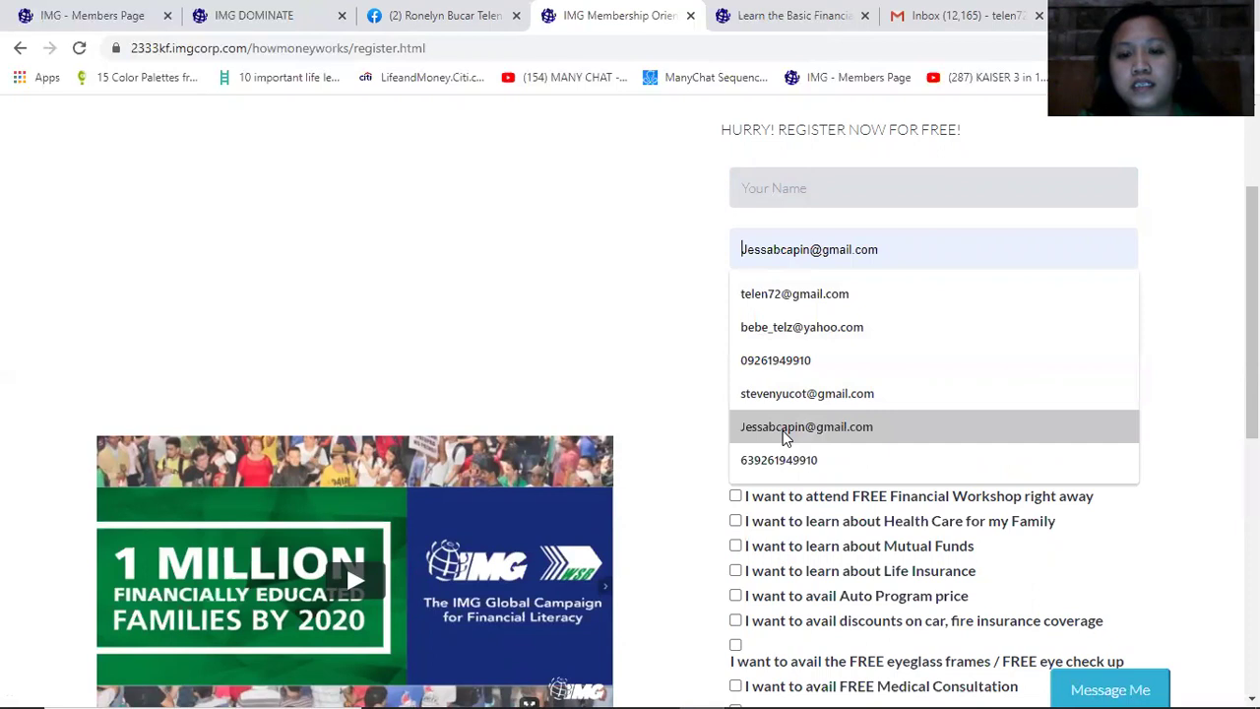
click(797, 326)
click(789, 200)
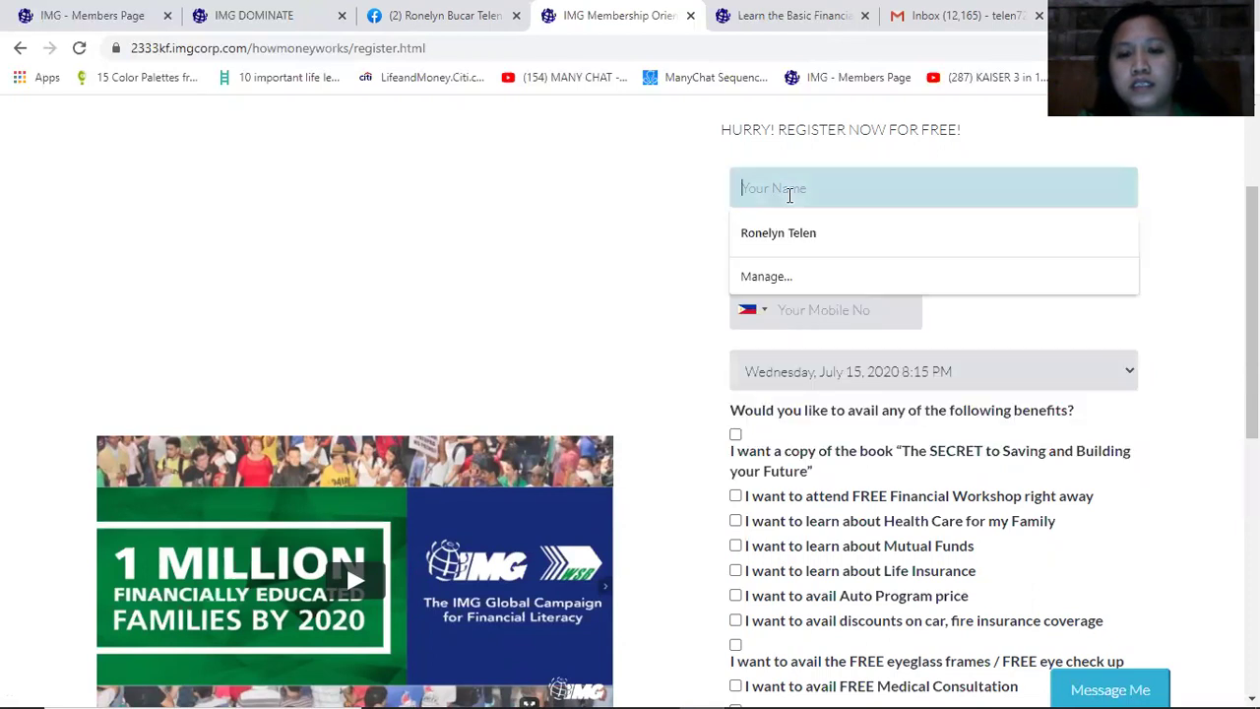
click(778, 247)
click(826, 295)
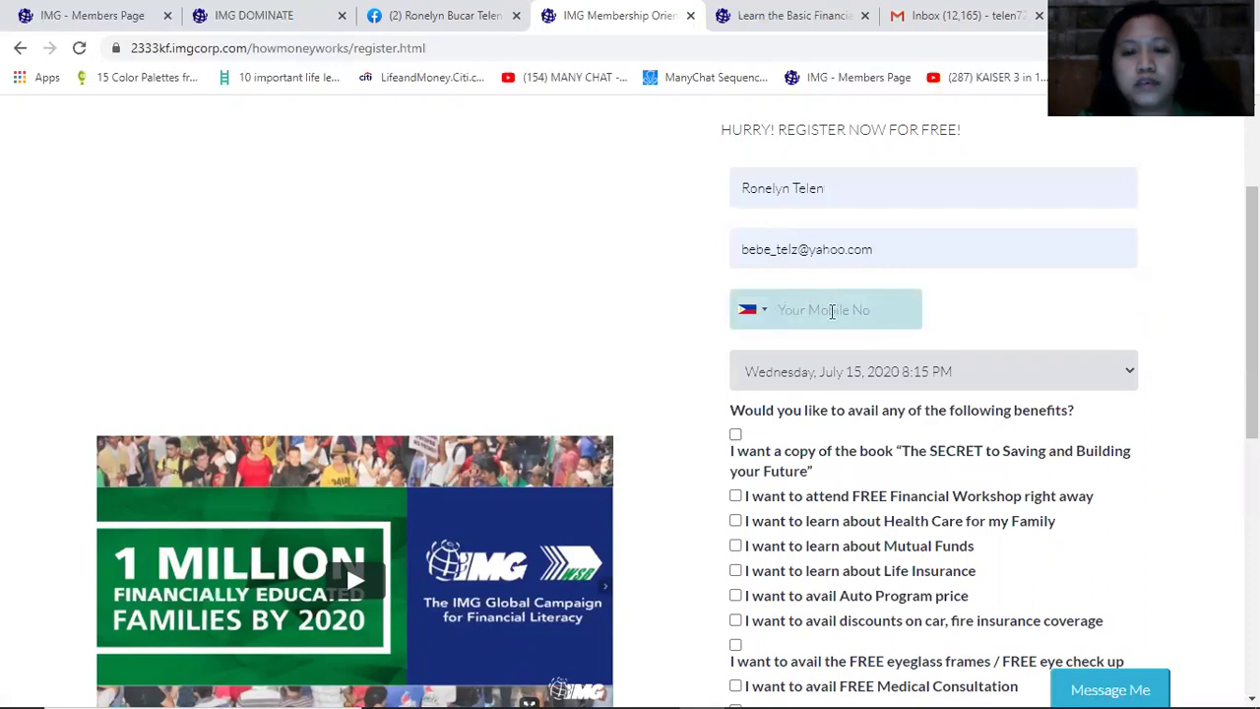
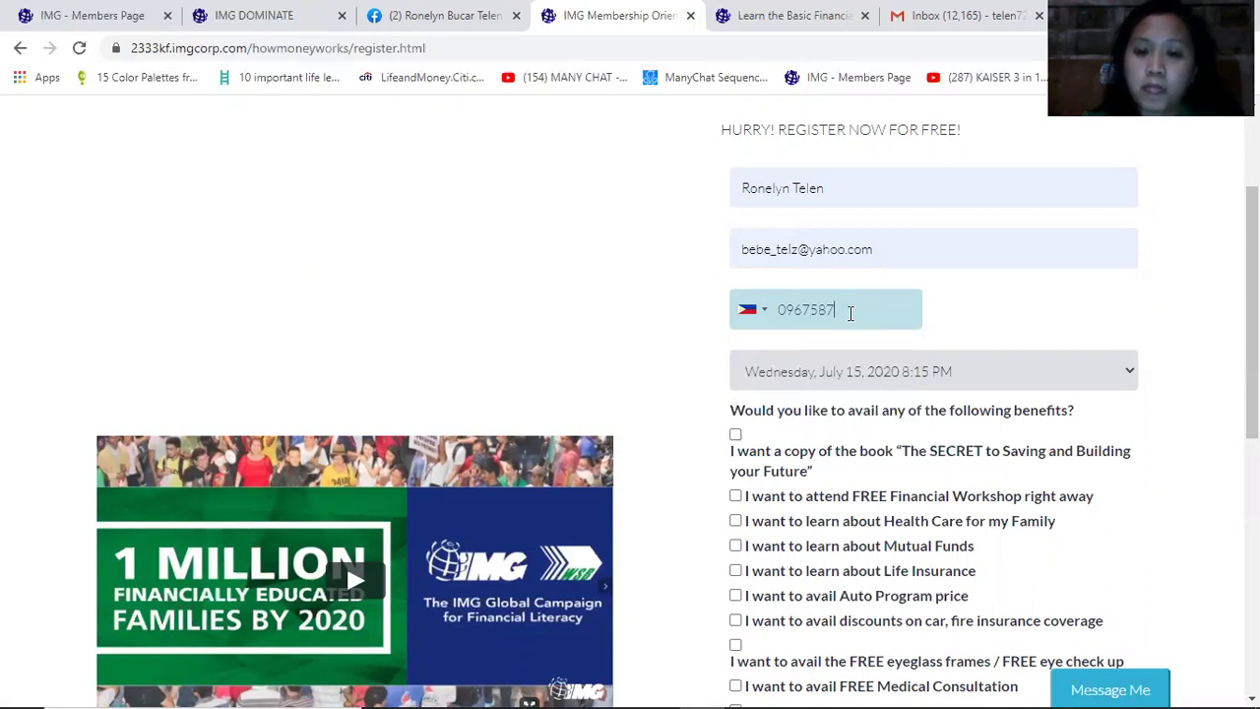
Enter the visitor's mobile number and open the webinar session time list
key(BackSpace)
key(BackSpace)
key(BackSpace)
key(BackSpace)
key(BackSpace)
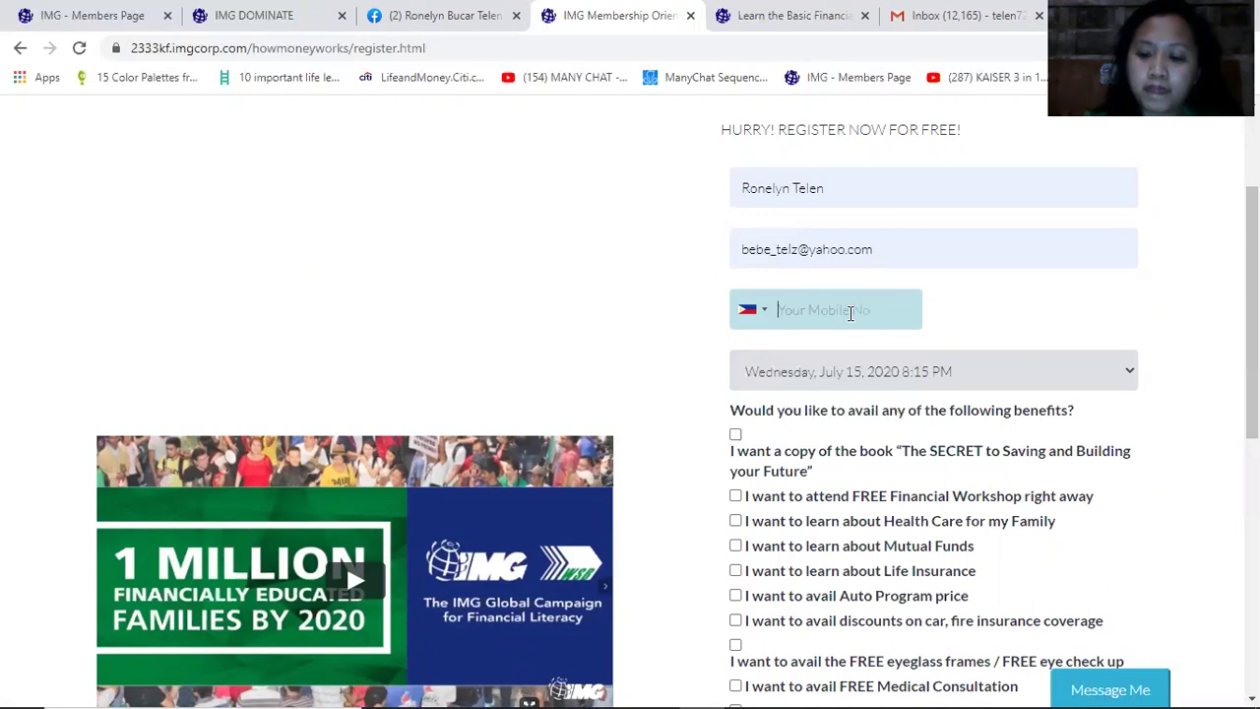
scroll(851, 313, up, 2)
scroll(851, 313, down, 3)
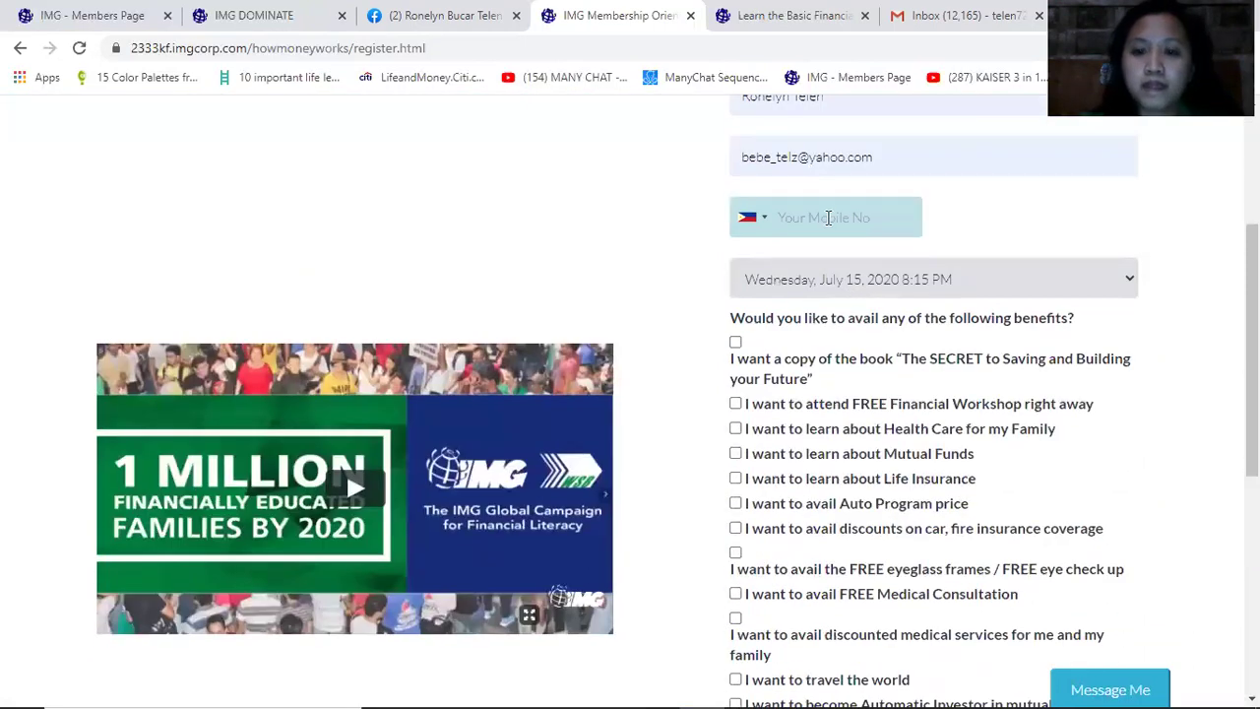
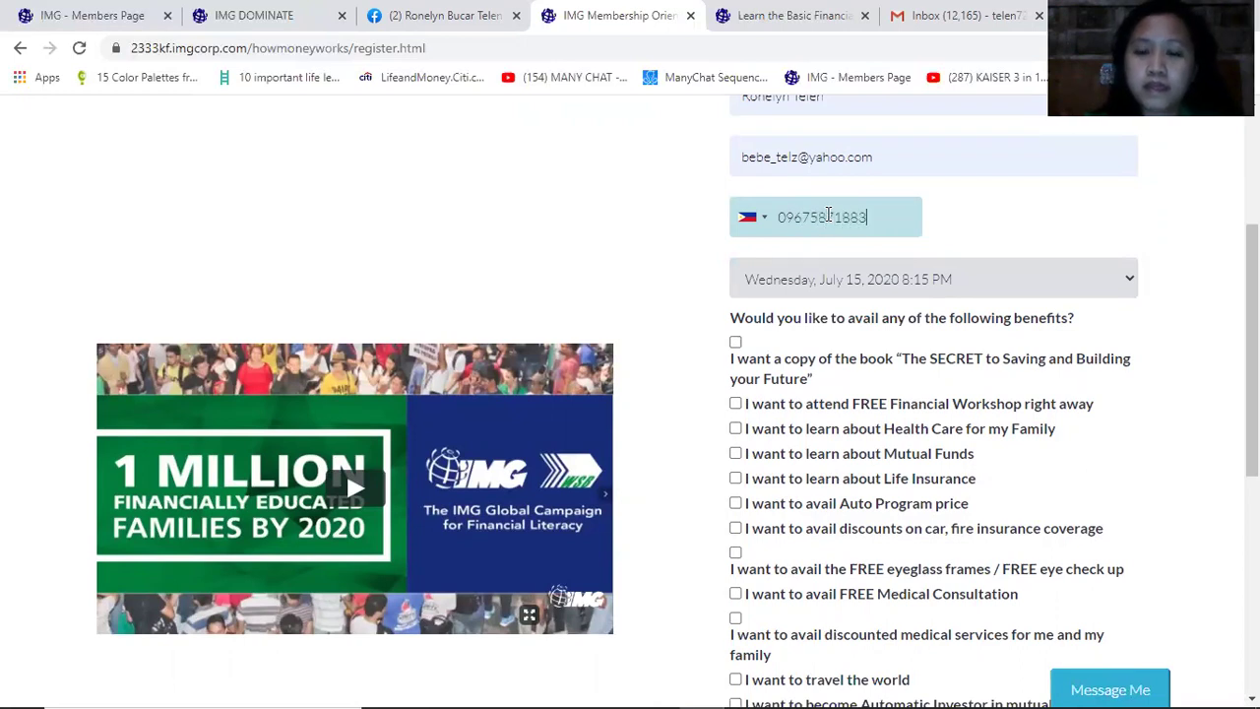
click(825, 276)
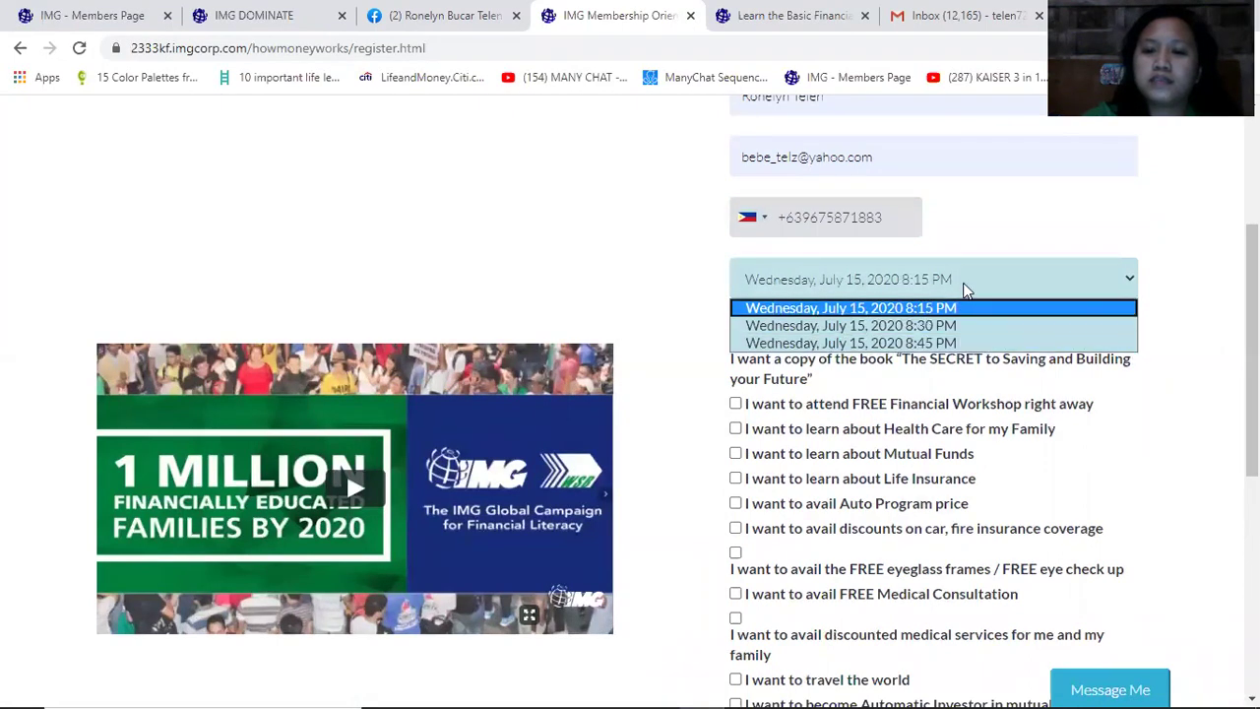
Keep the 8:15 PM session and submit the registration, reaching the booked-webinar countdown
click(858, 311)
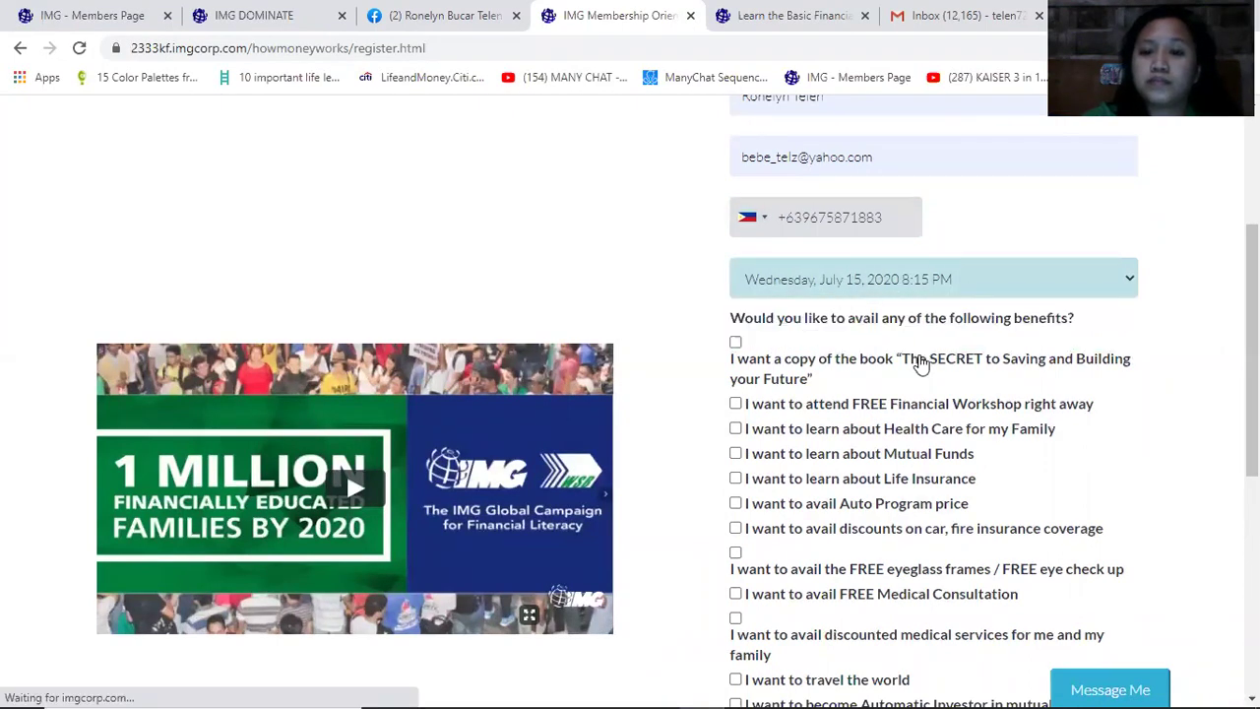
scroll(877, 348, down, 3)
scroll(877, 348, down, 1)
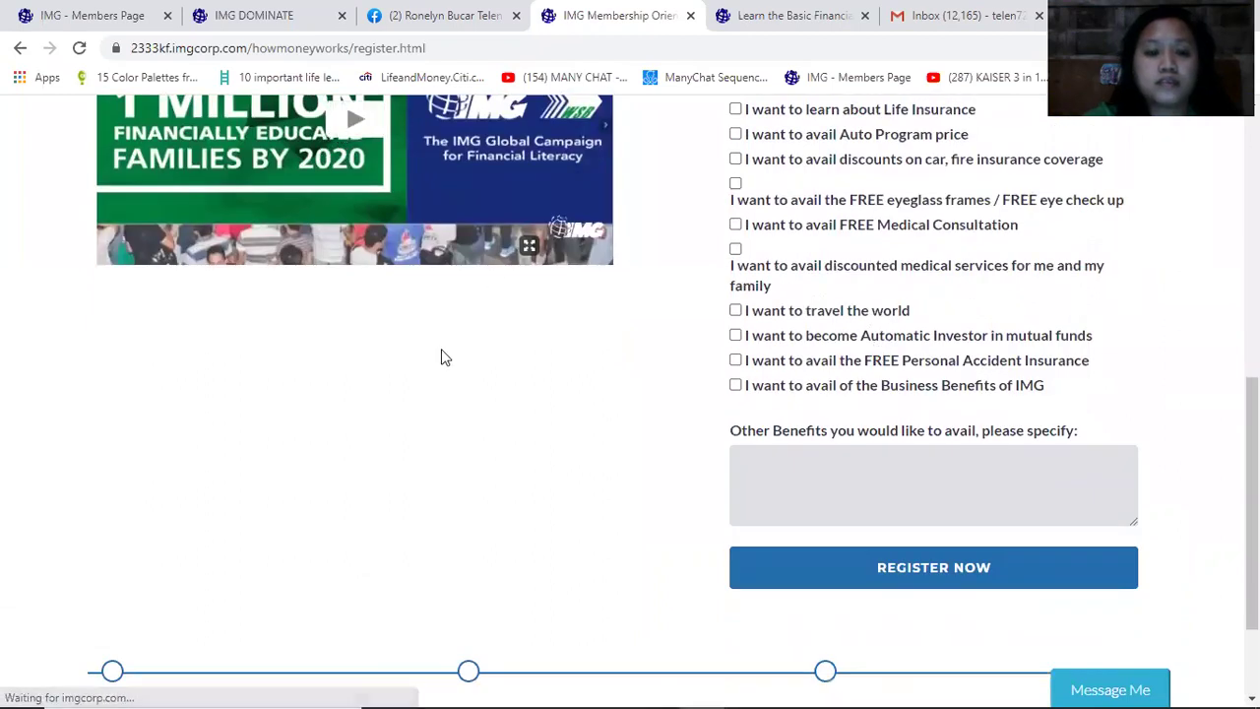
scroll(477, 404, down, 2)
scroll(477, 404, up, 3)
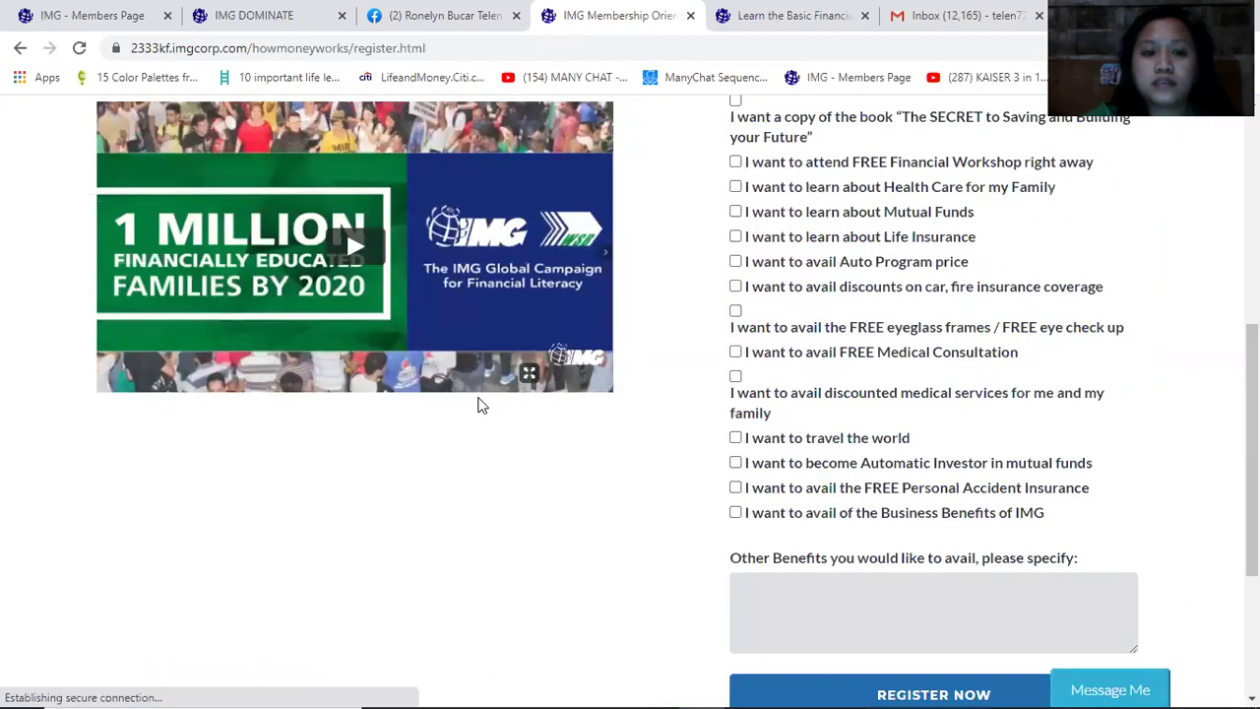
scroll(477, 403, down, 3)
click(933, 344)
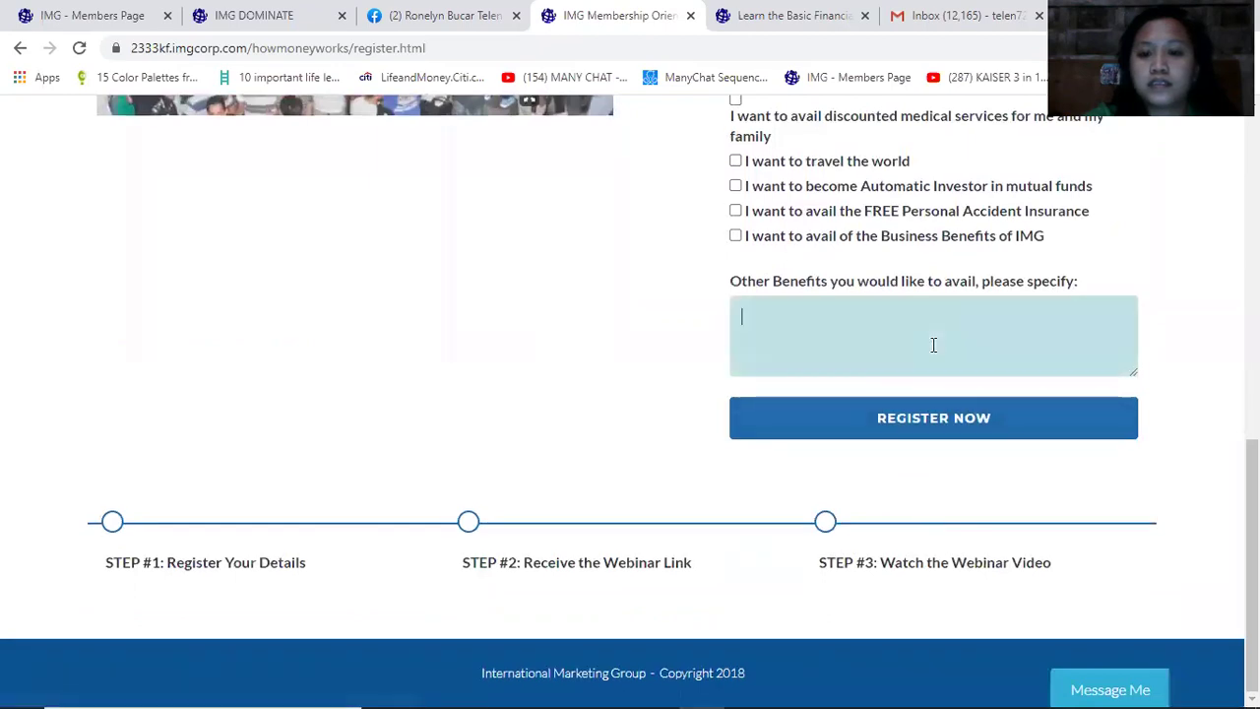
click(934, 425)
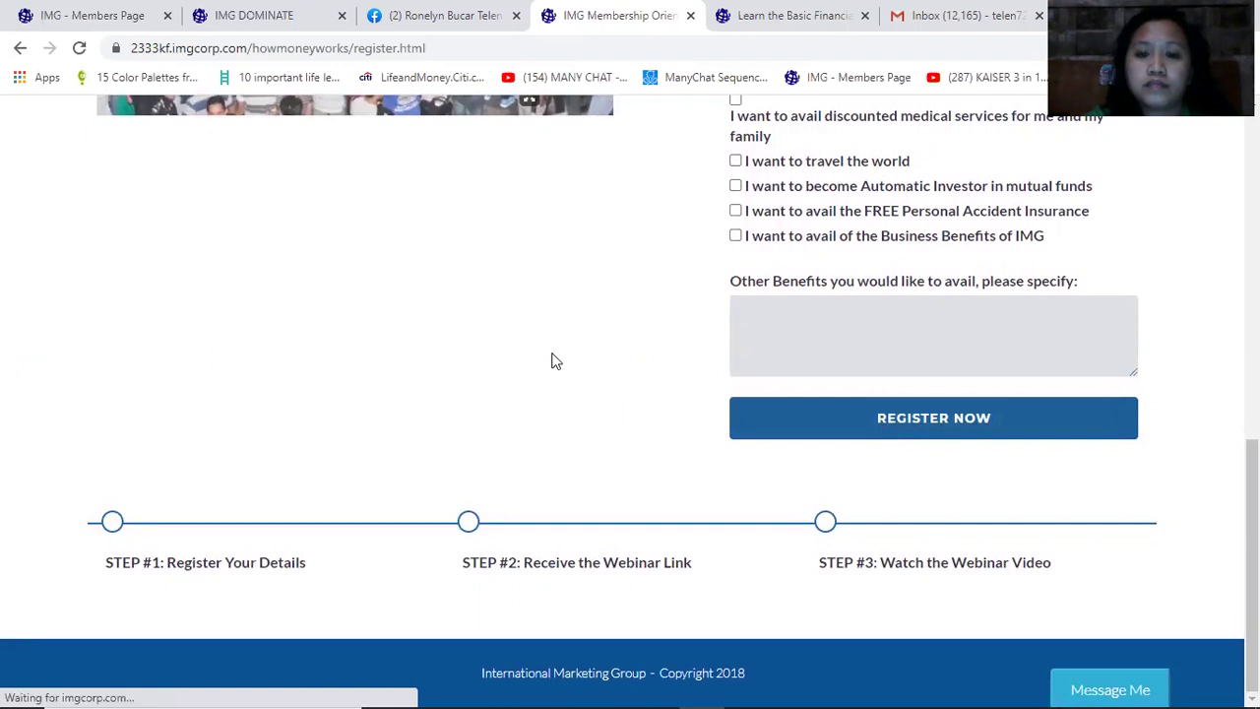
scroll(551, 361, up, 6)
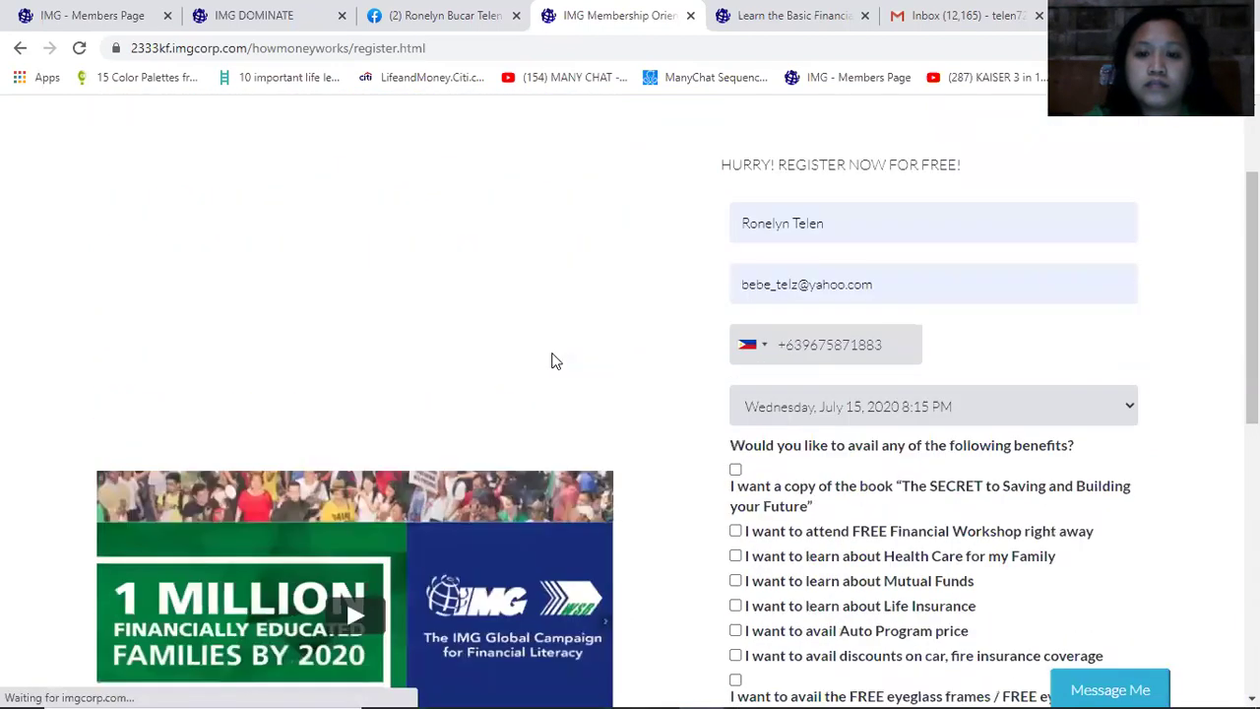
scroll(552, 361, up, 2)
scroll(551, 361, down, 7)
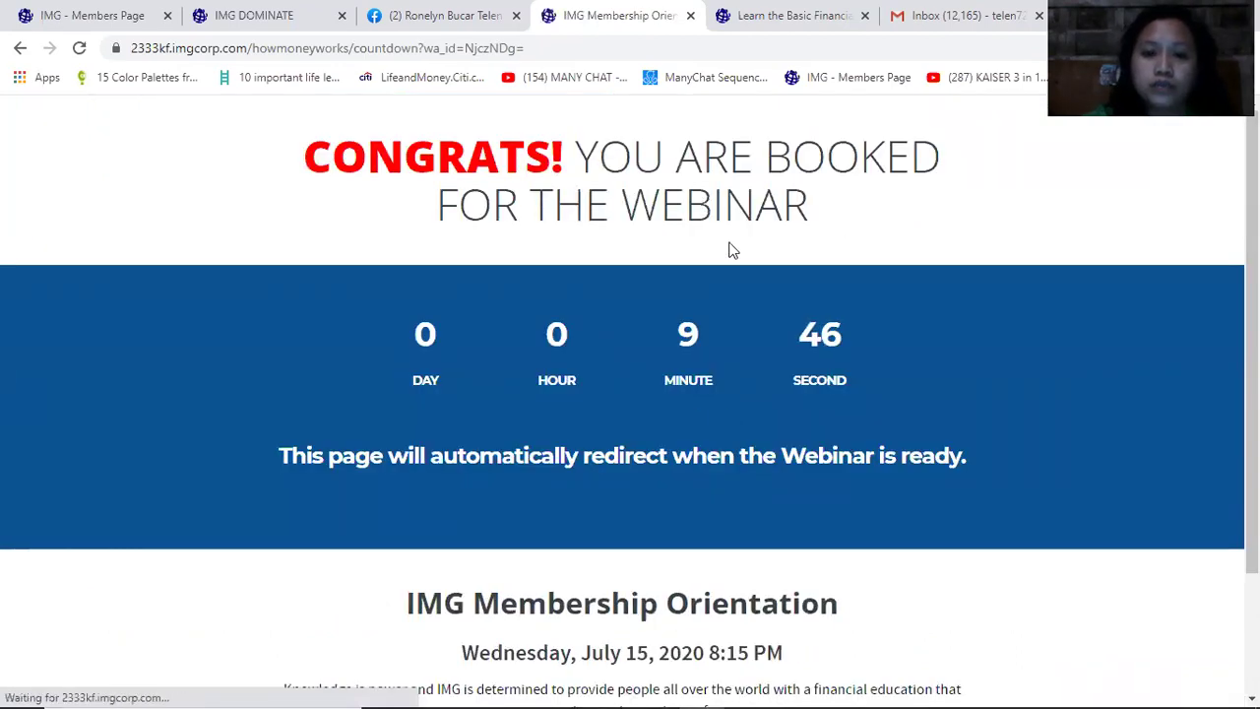
scroll(781, 328, down, 1)
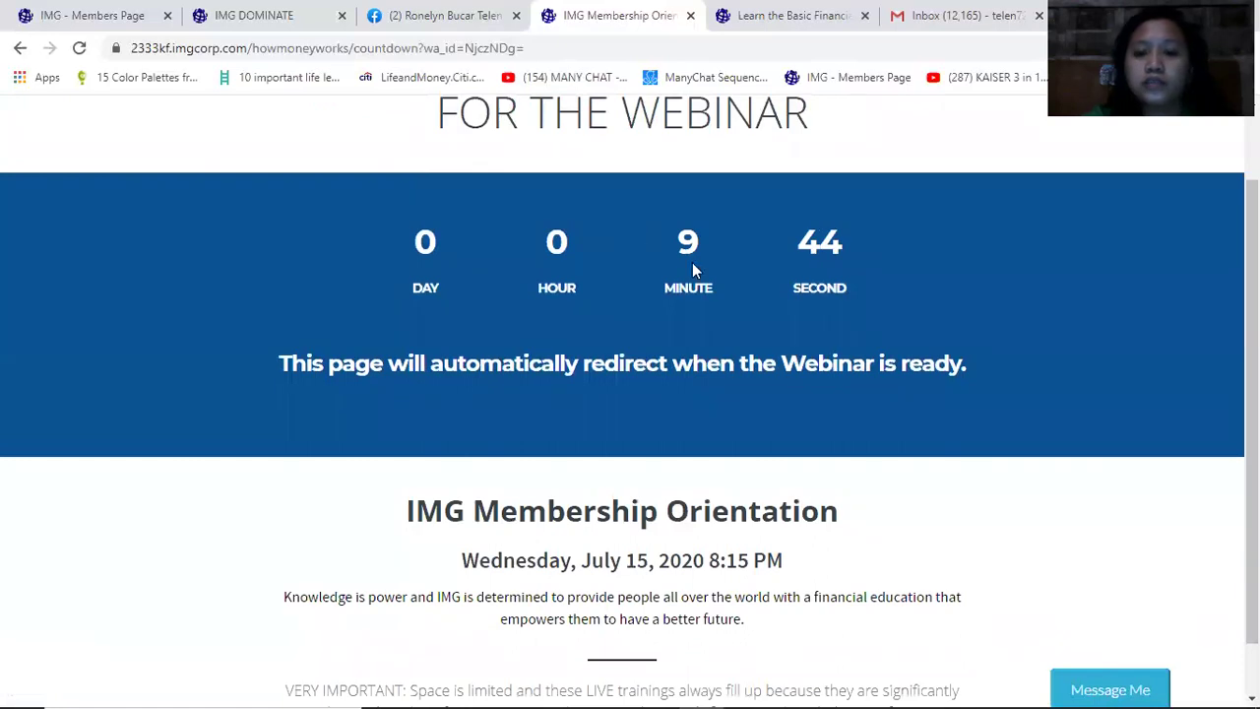
scroll(679, 327, down, 1)
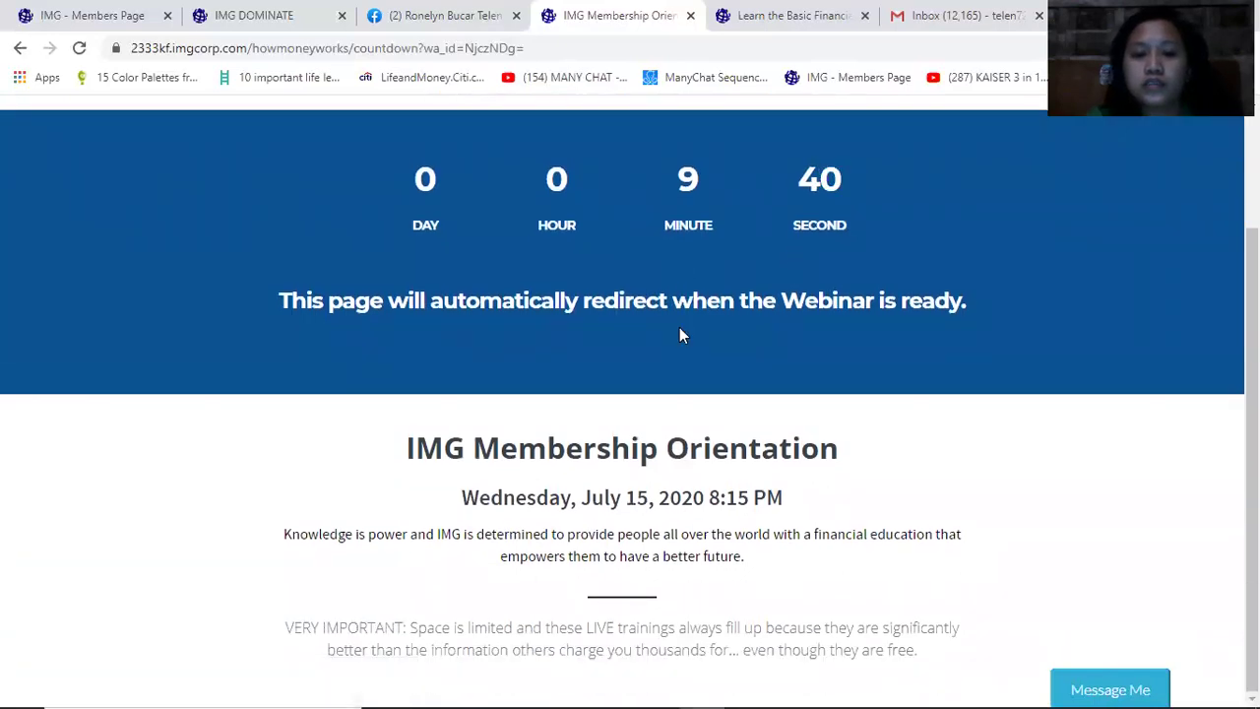
drag(737, 499, 389, 458)
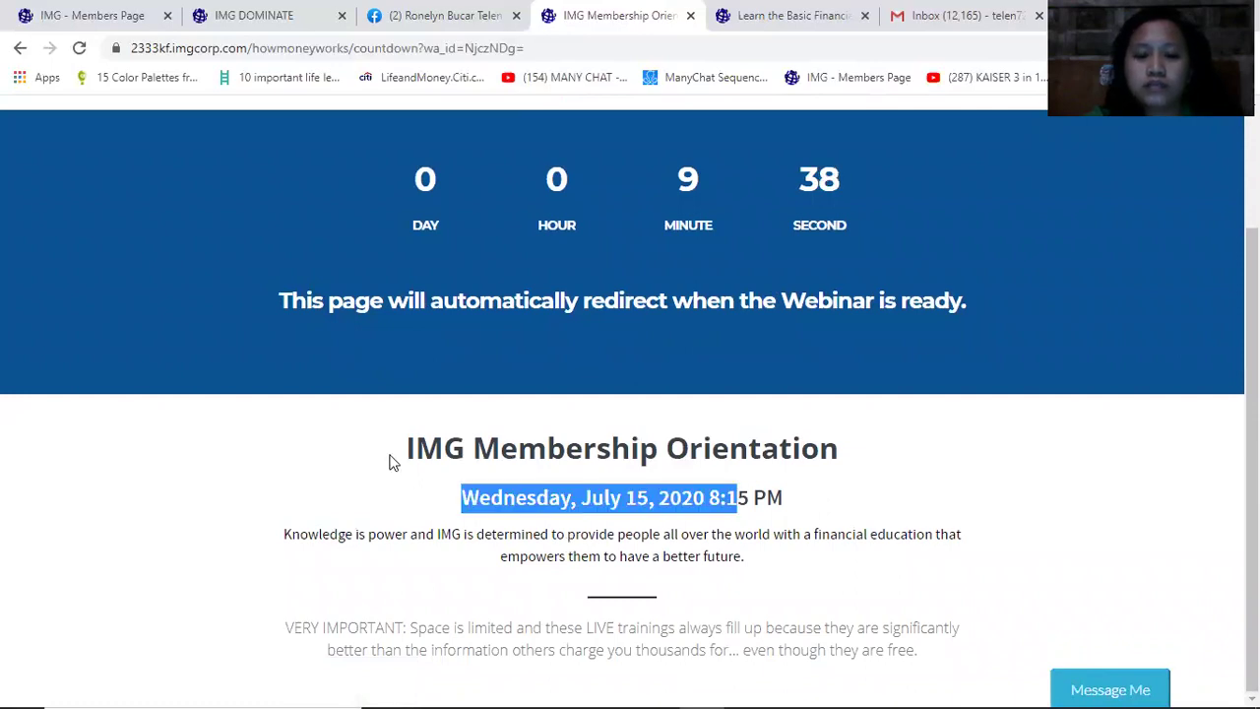
triple_click(998, 442)
click(1066, 557)
scroll(1071, 559, up, 1)
scroll(1071, 559, down, 1)
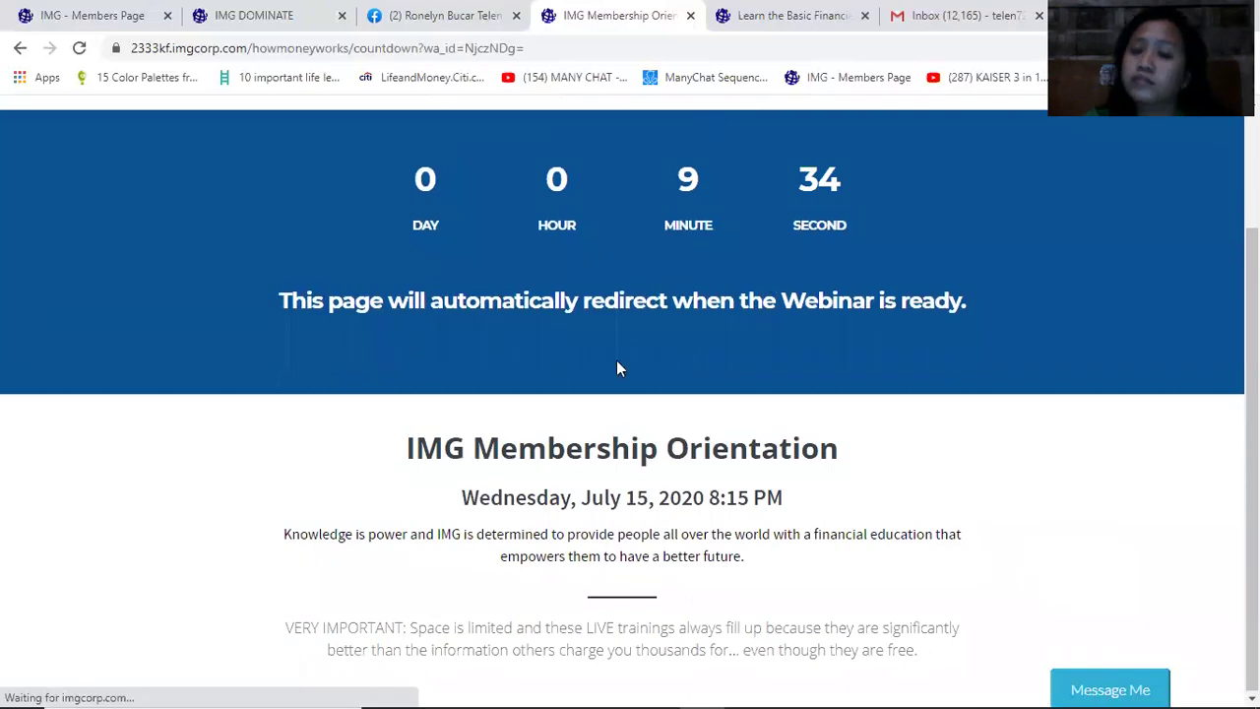